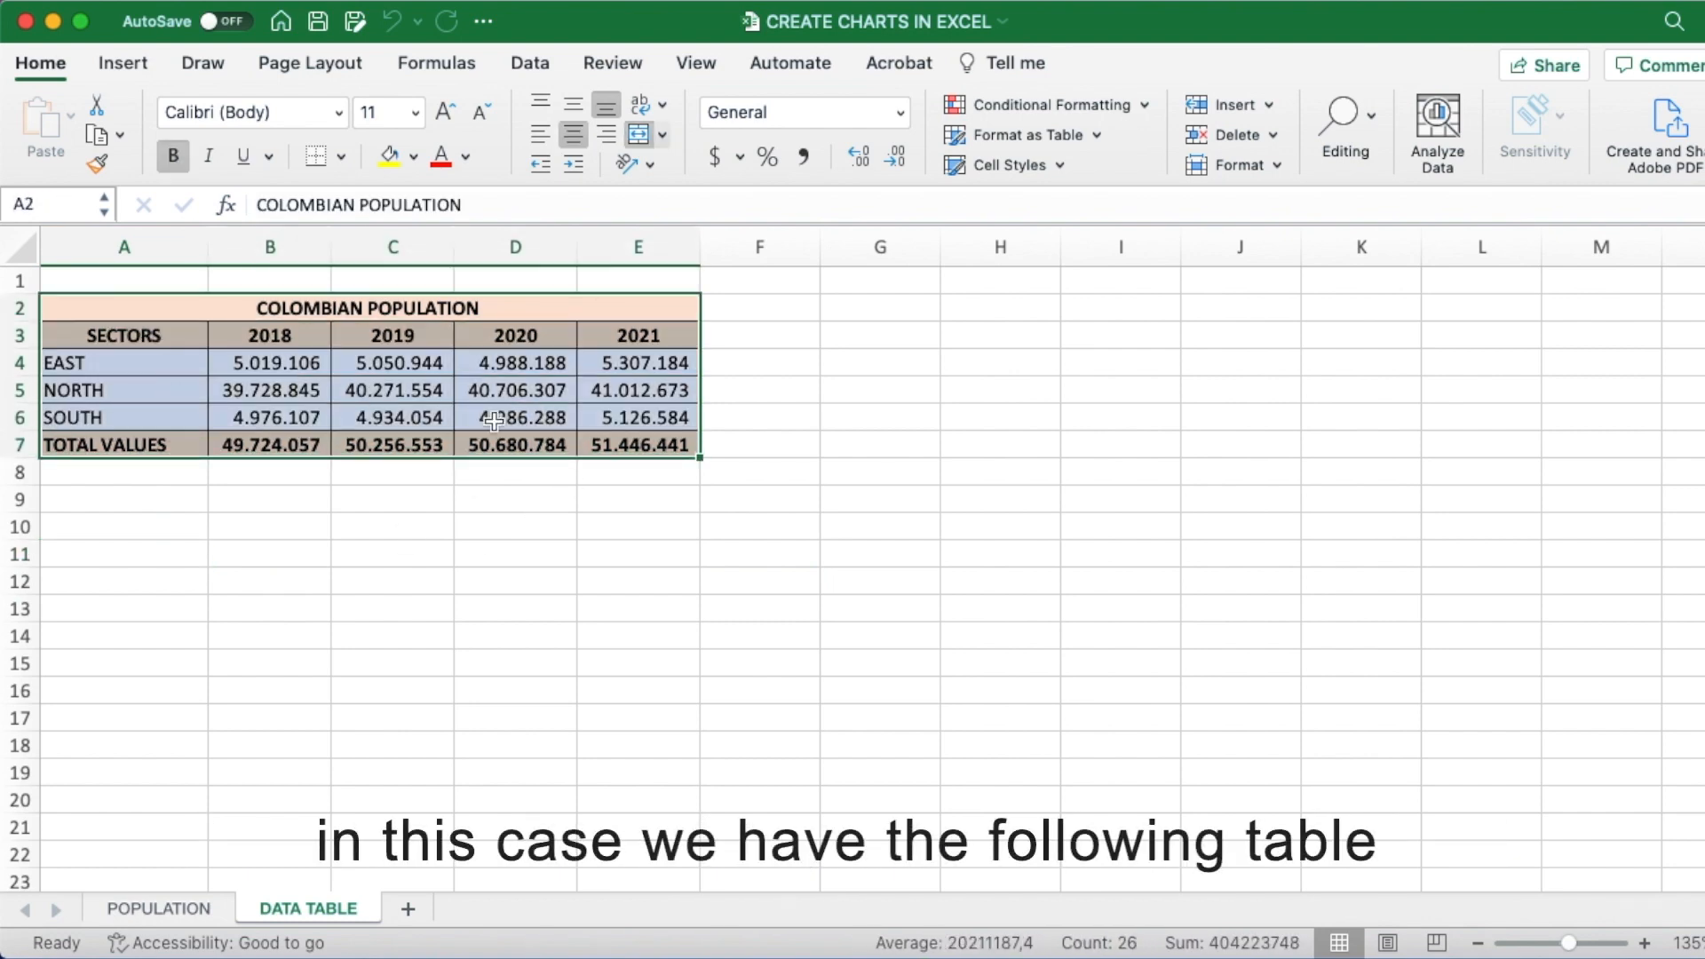
Insert the first recommended clustered column chart from the Colombian population table and place it beside the table.
{"action": "left_click", "coordinate": [123, 64]}
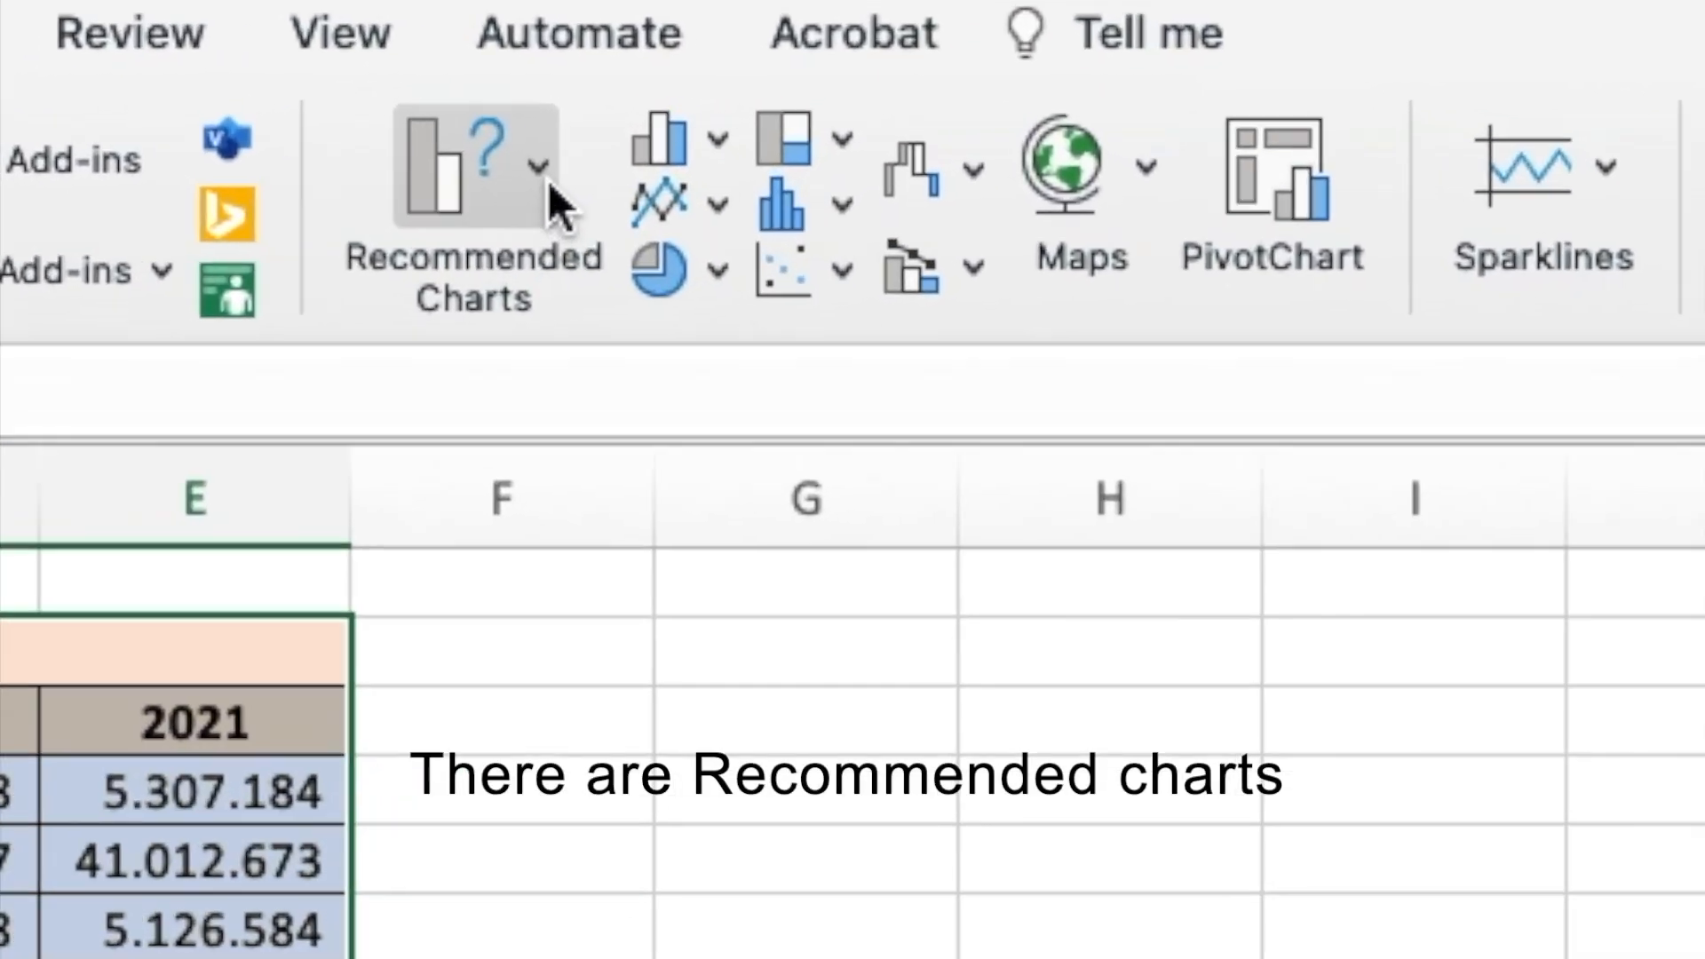
{"action": "left_click", "coordinate": [751, 177]}
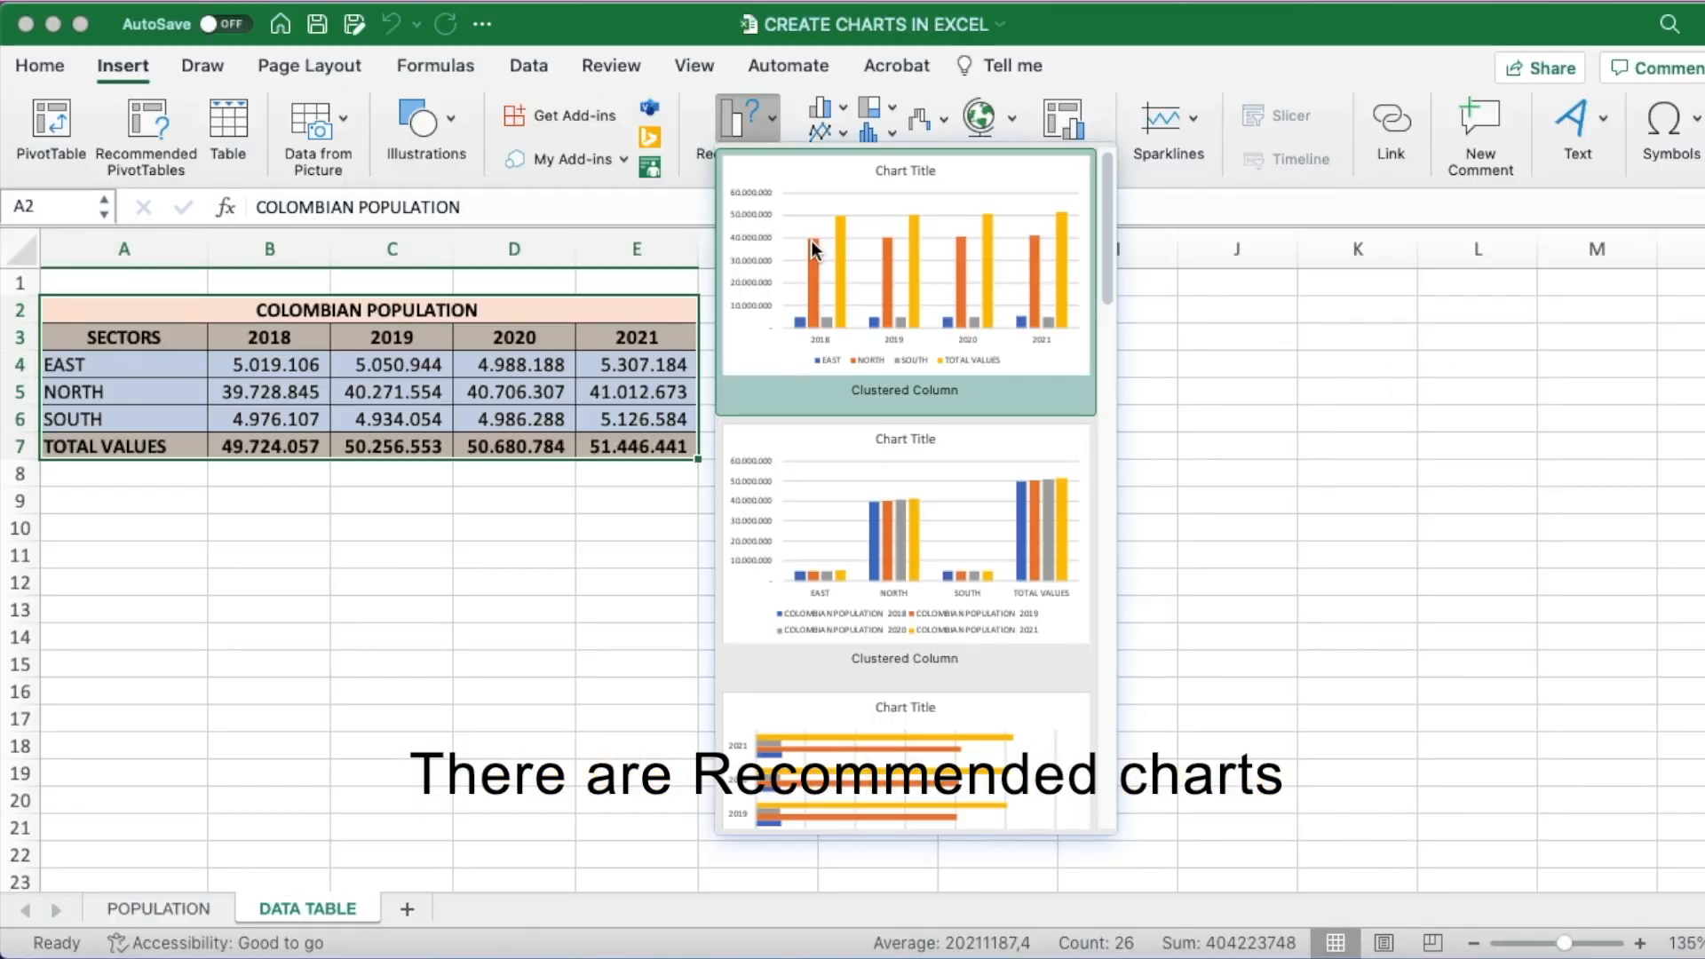
{"action": "left_click", "coordinate": [814, 248]}
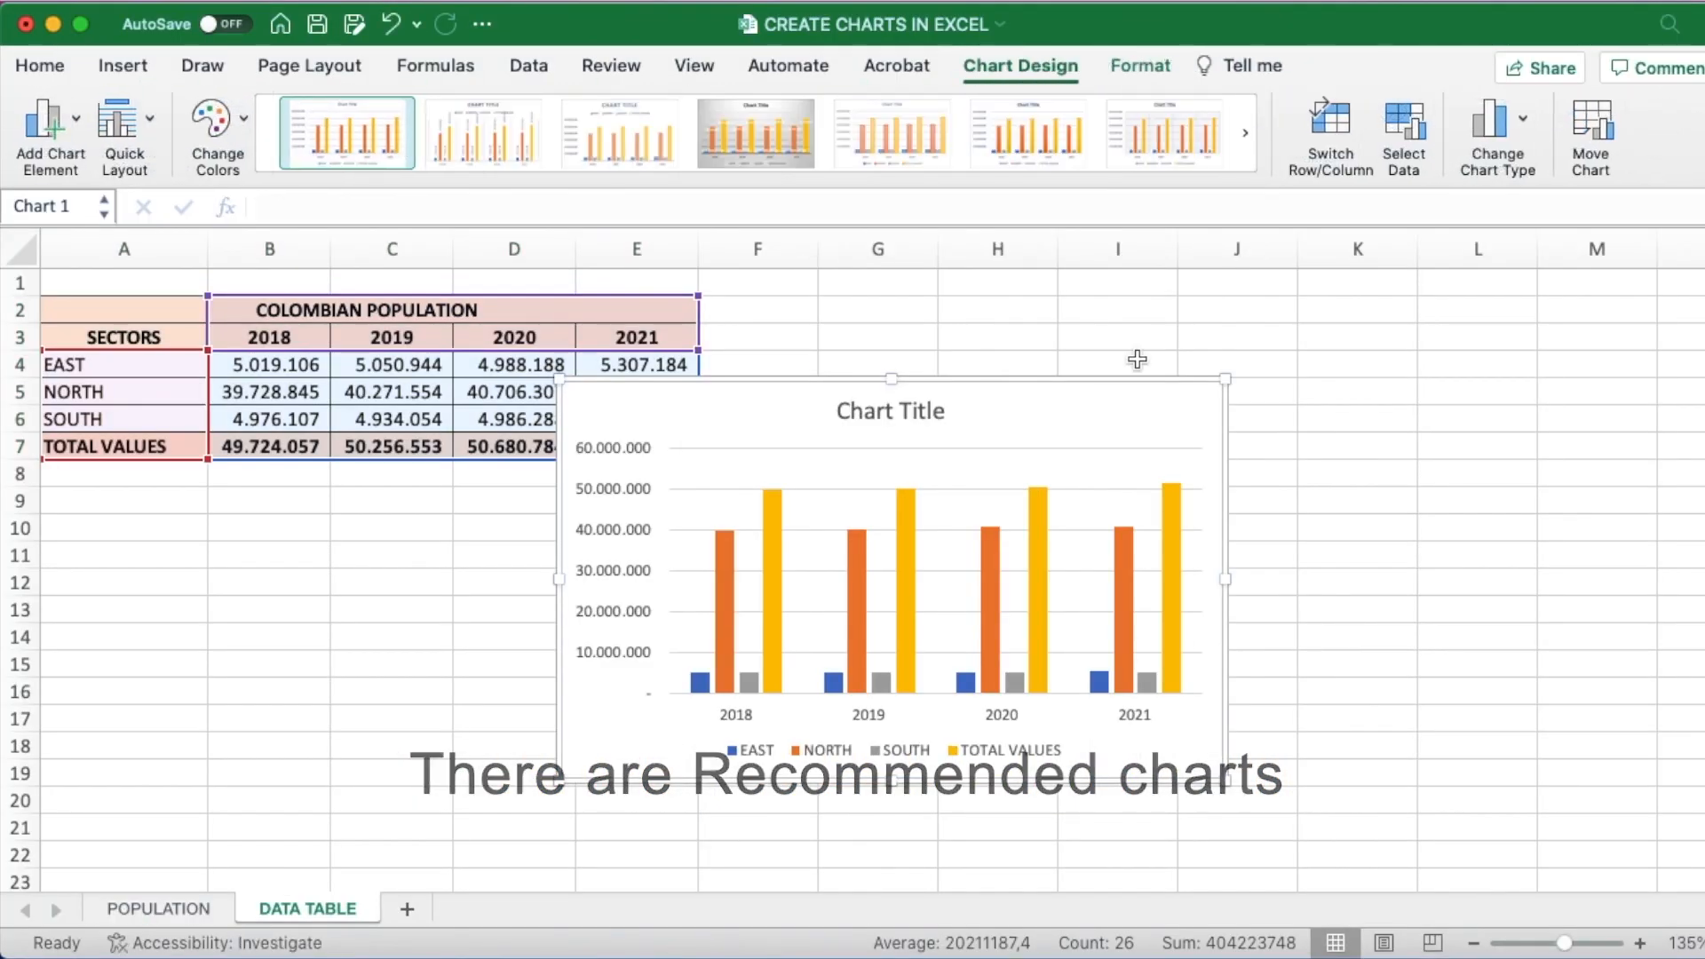
{"action": "left_click_drag", "start_coordinate": [1001, 465], "coordinate": [1227, 336]}
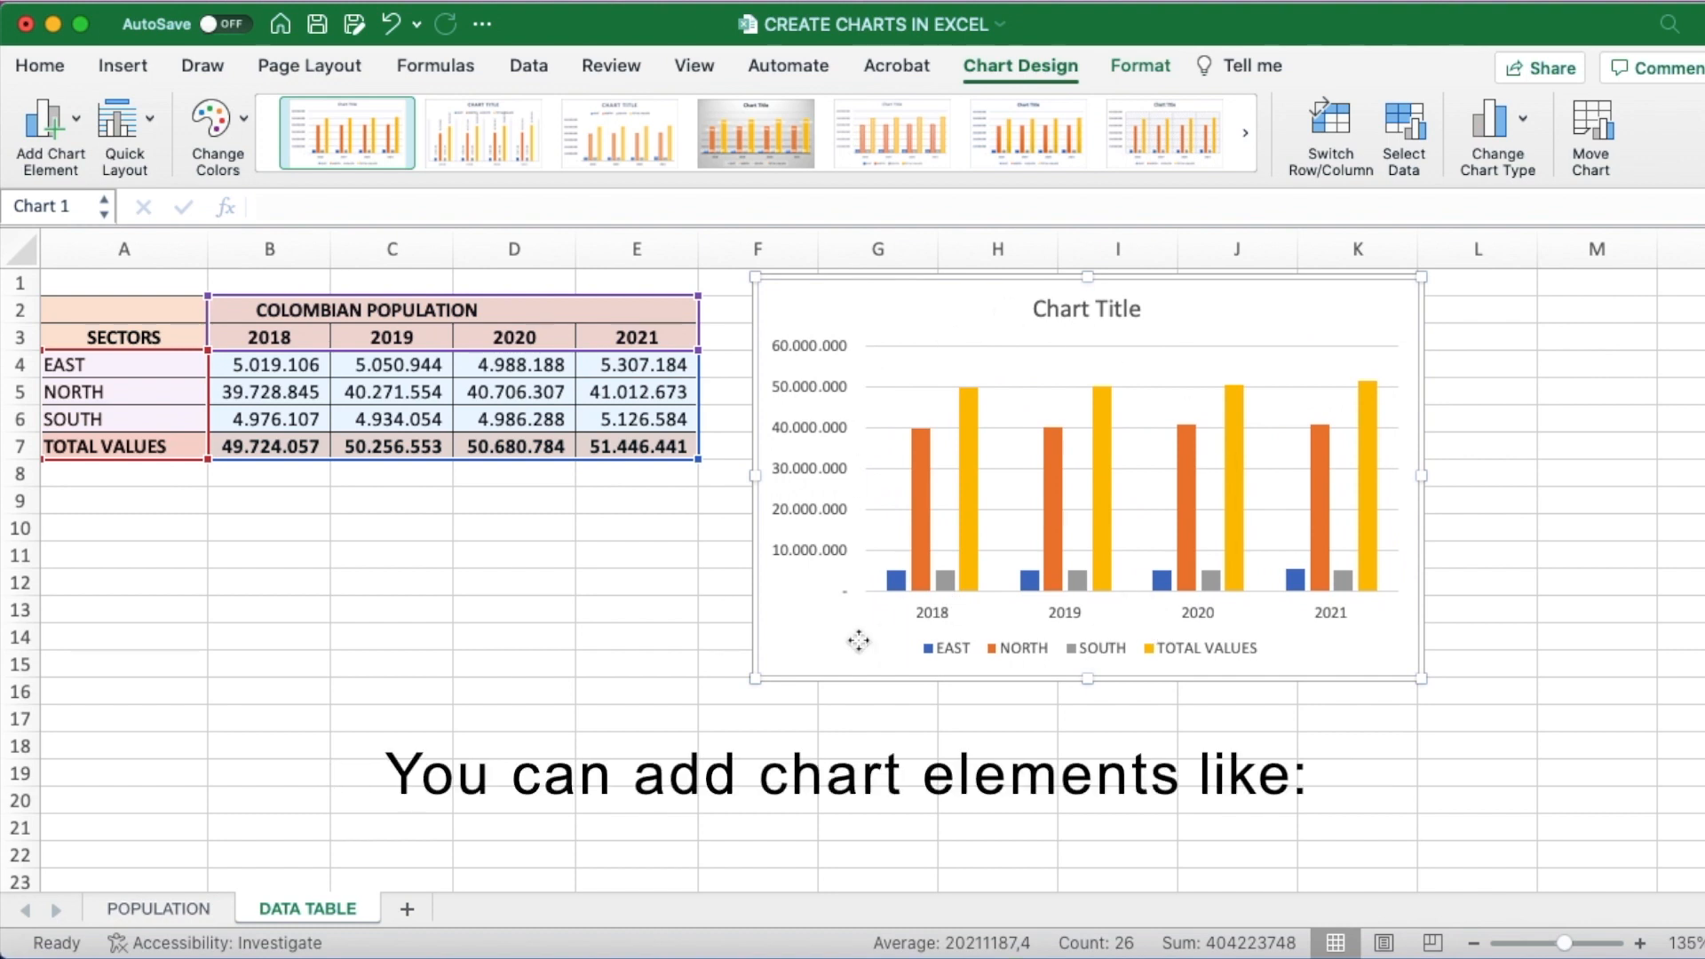
Try Outside End data labels on the column chart and undo them.
{"action": "left_click", "coordinate": [78, 132]}
{"action": "mouse_move", "coordinate": [94, 165]}
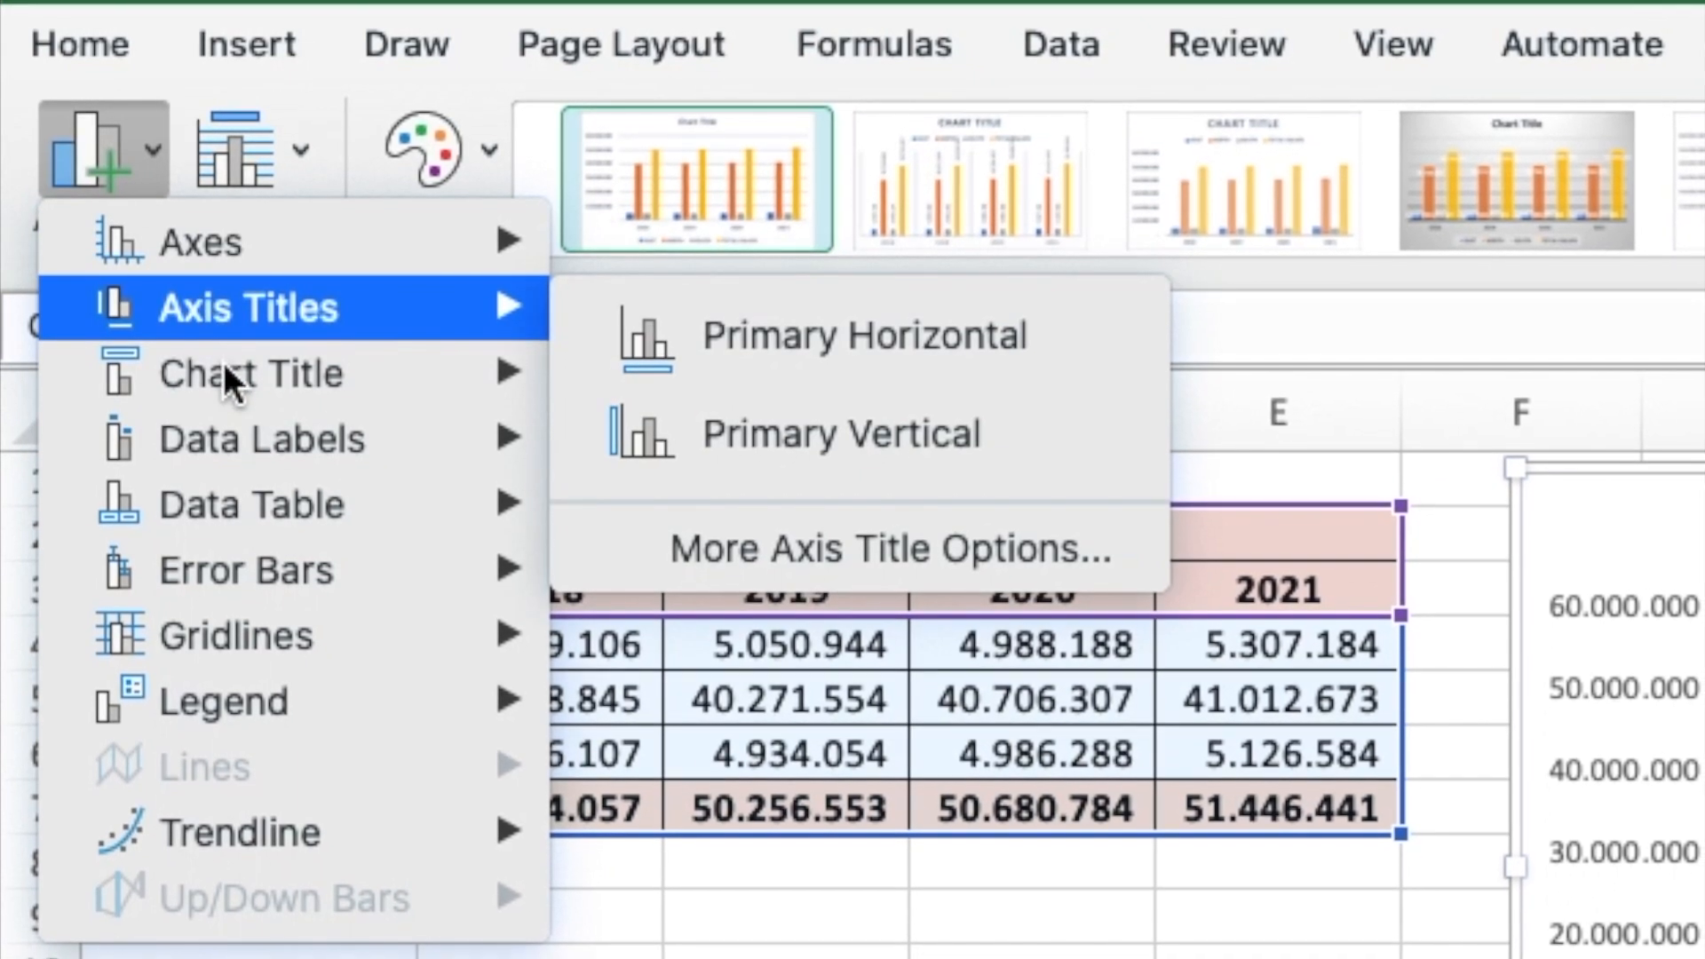
{"action": "mouse_move", "coordinate": [235, 444]}
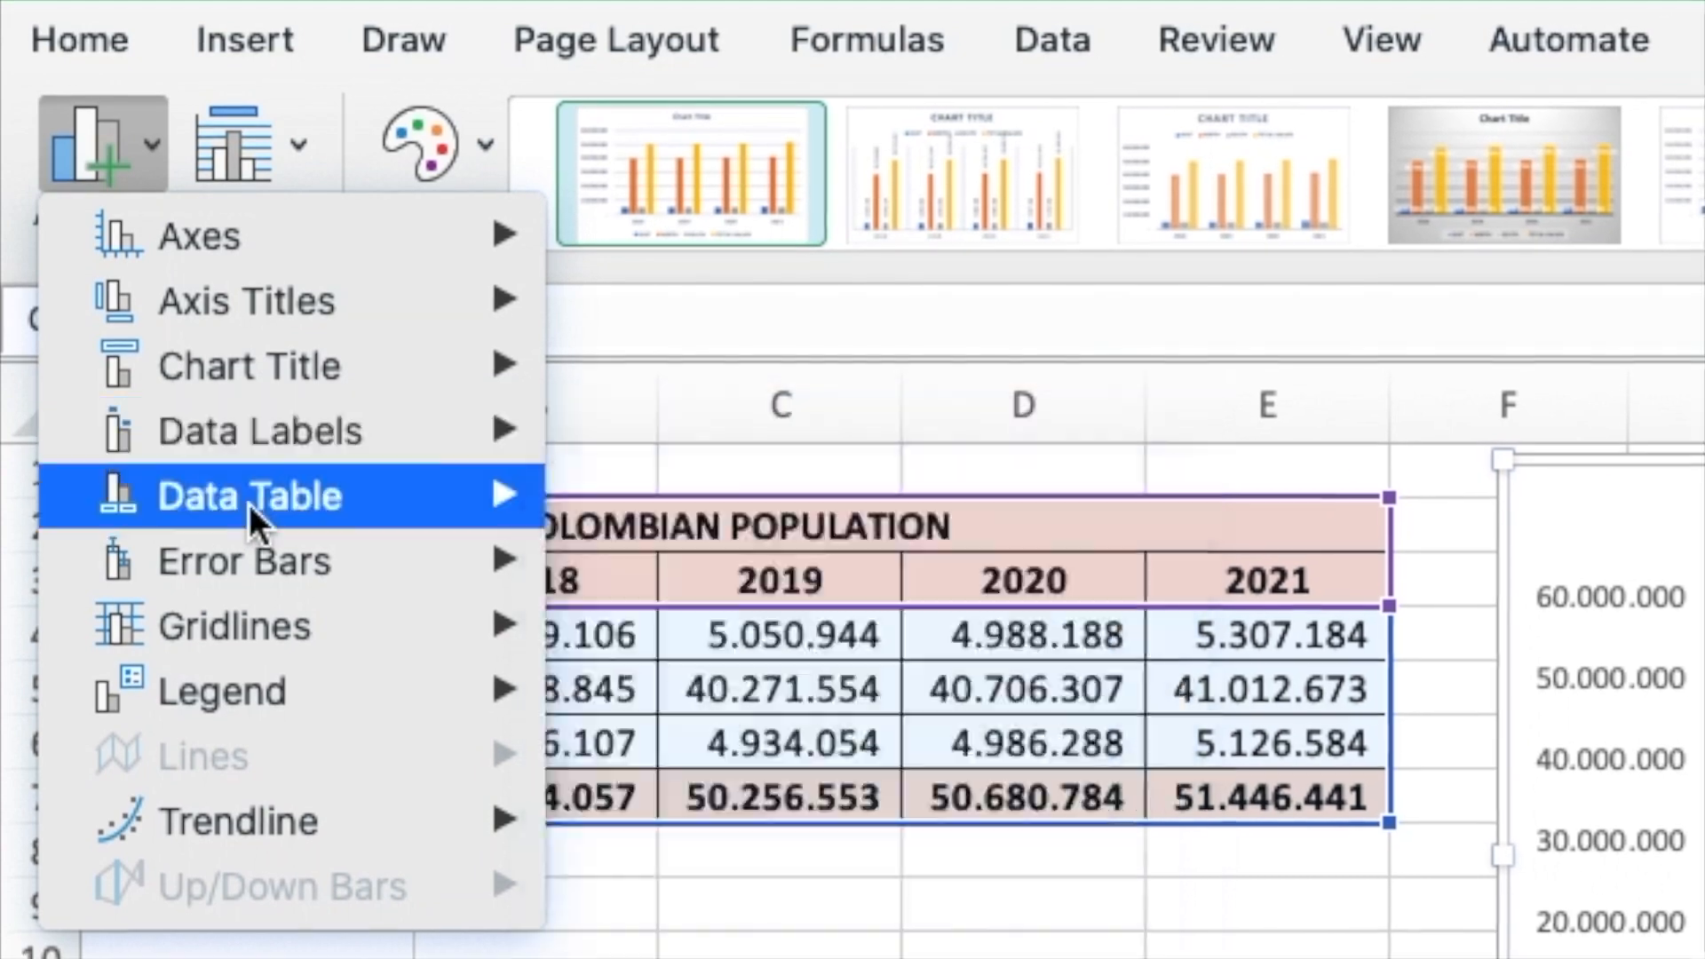
{"action": "mouse_move", "coordinate": [249, 503]}
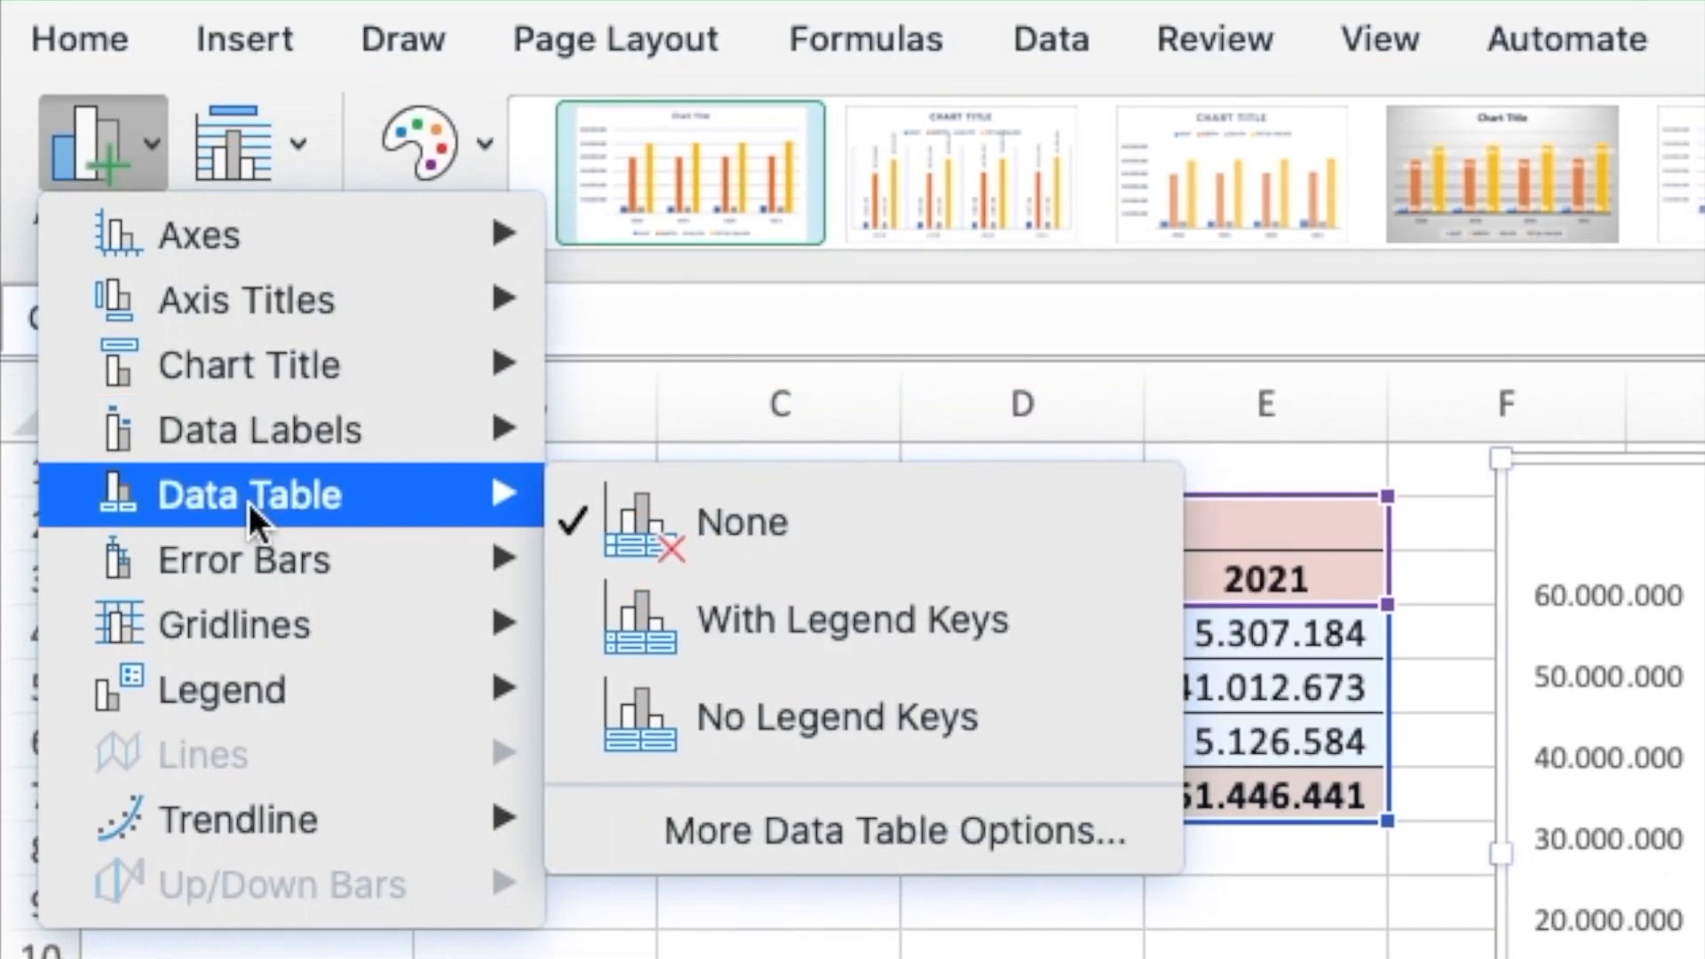
{"action": "mouse_move", "coordinate": [292, 435]}
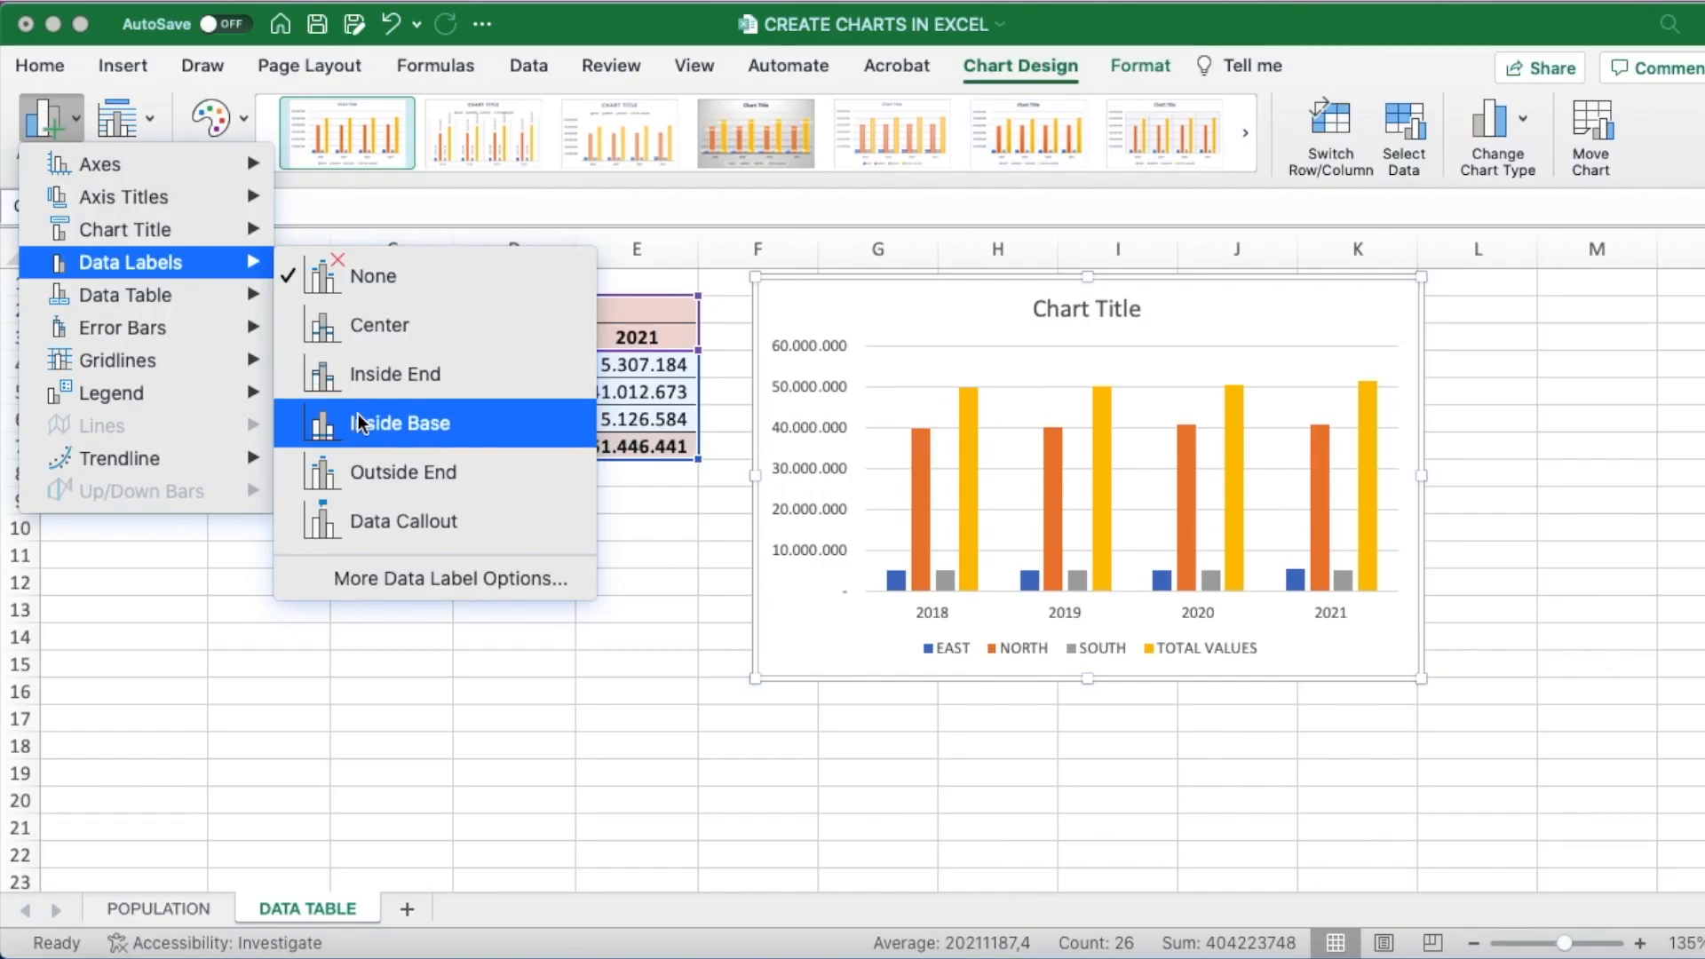
{"action": "left_click", "coordinate": [364, 489]}
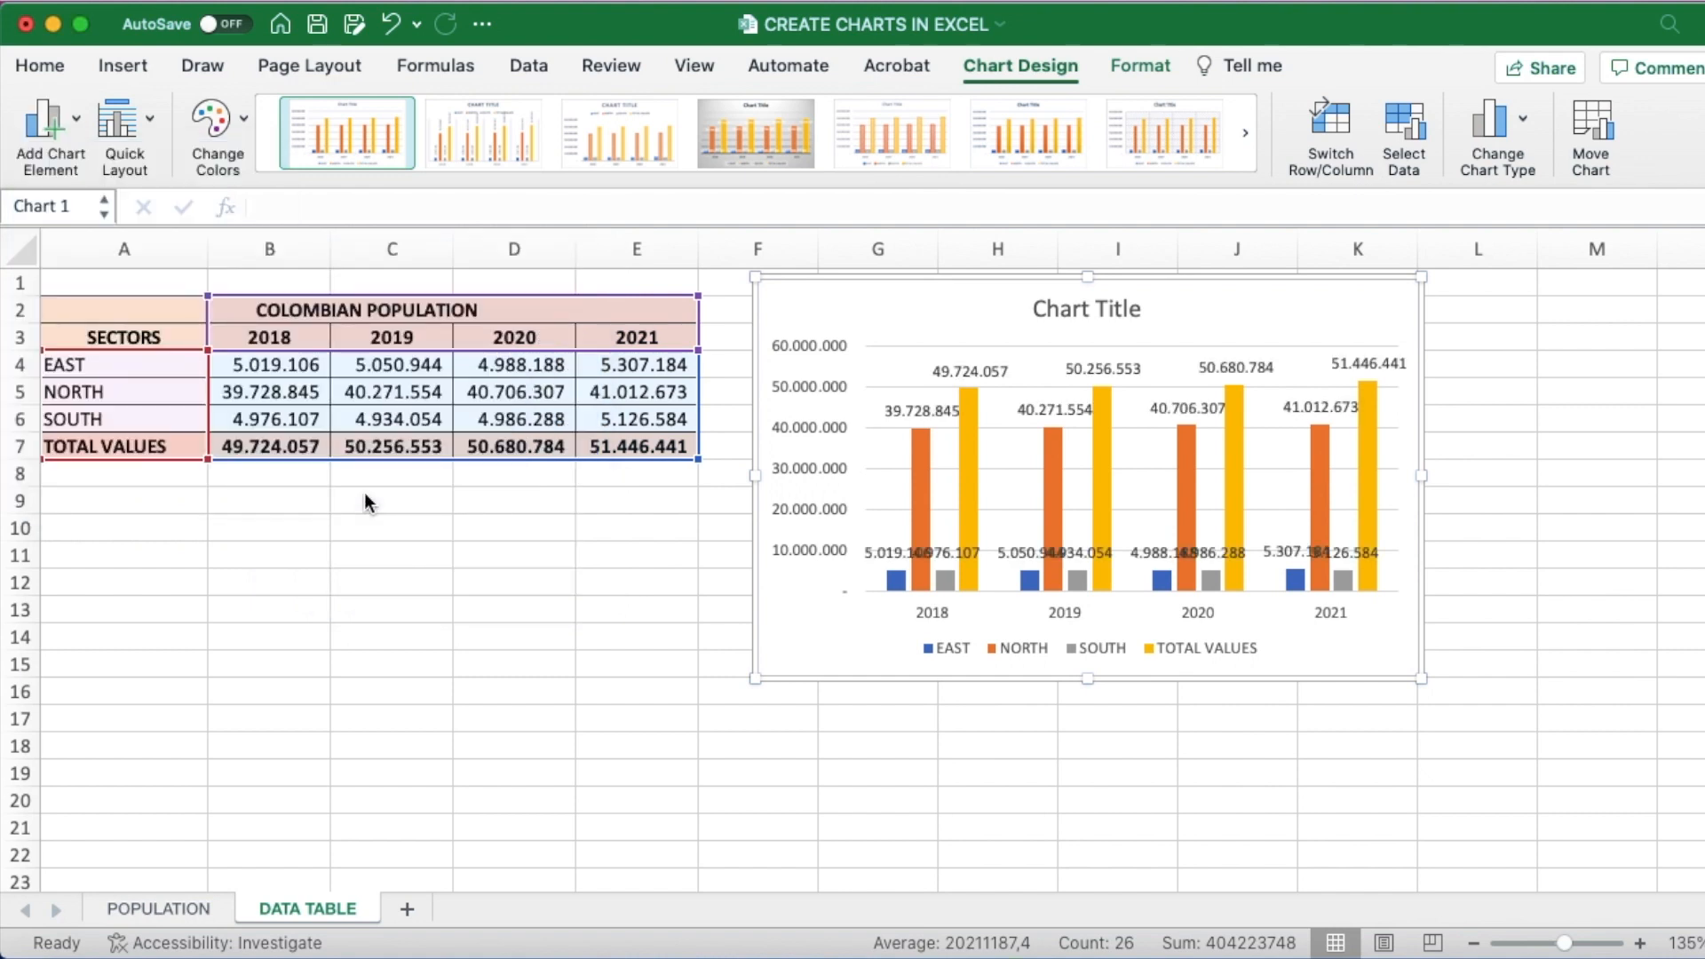
{"action": "left_click", "coordinate": [397, 29]}
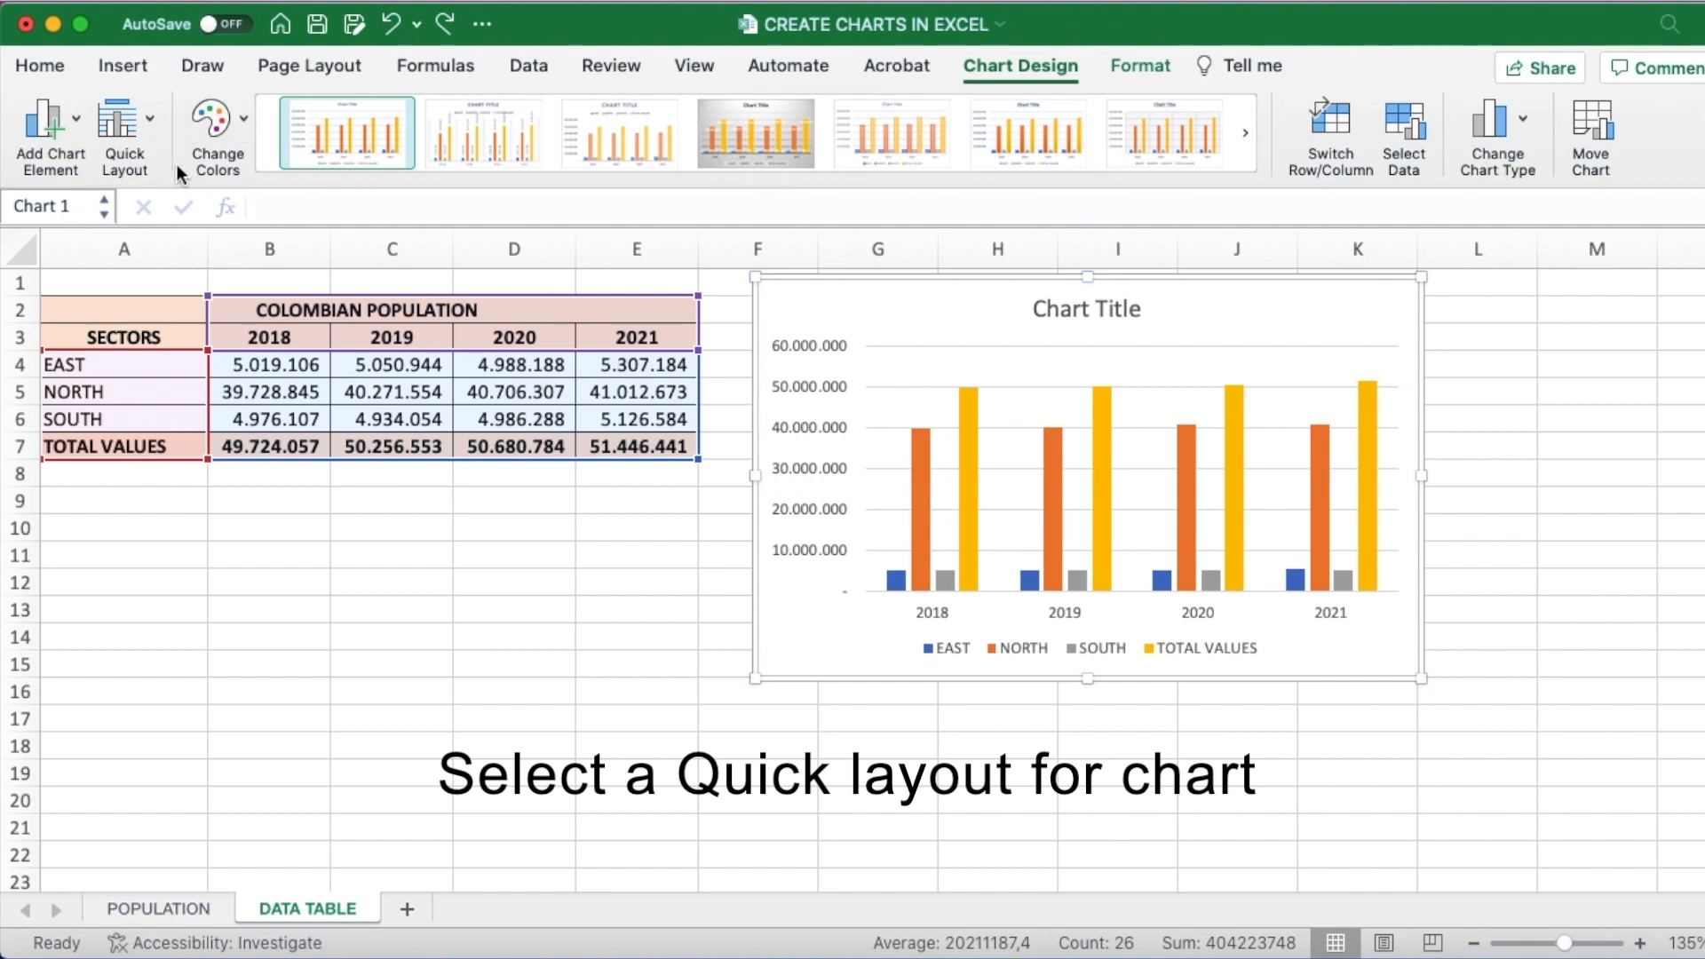
Try the quick layout with data labels, and settle on the first layout with the legend right of the plot.
{"action": "left_click", "coordinate": [156, 119]}
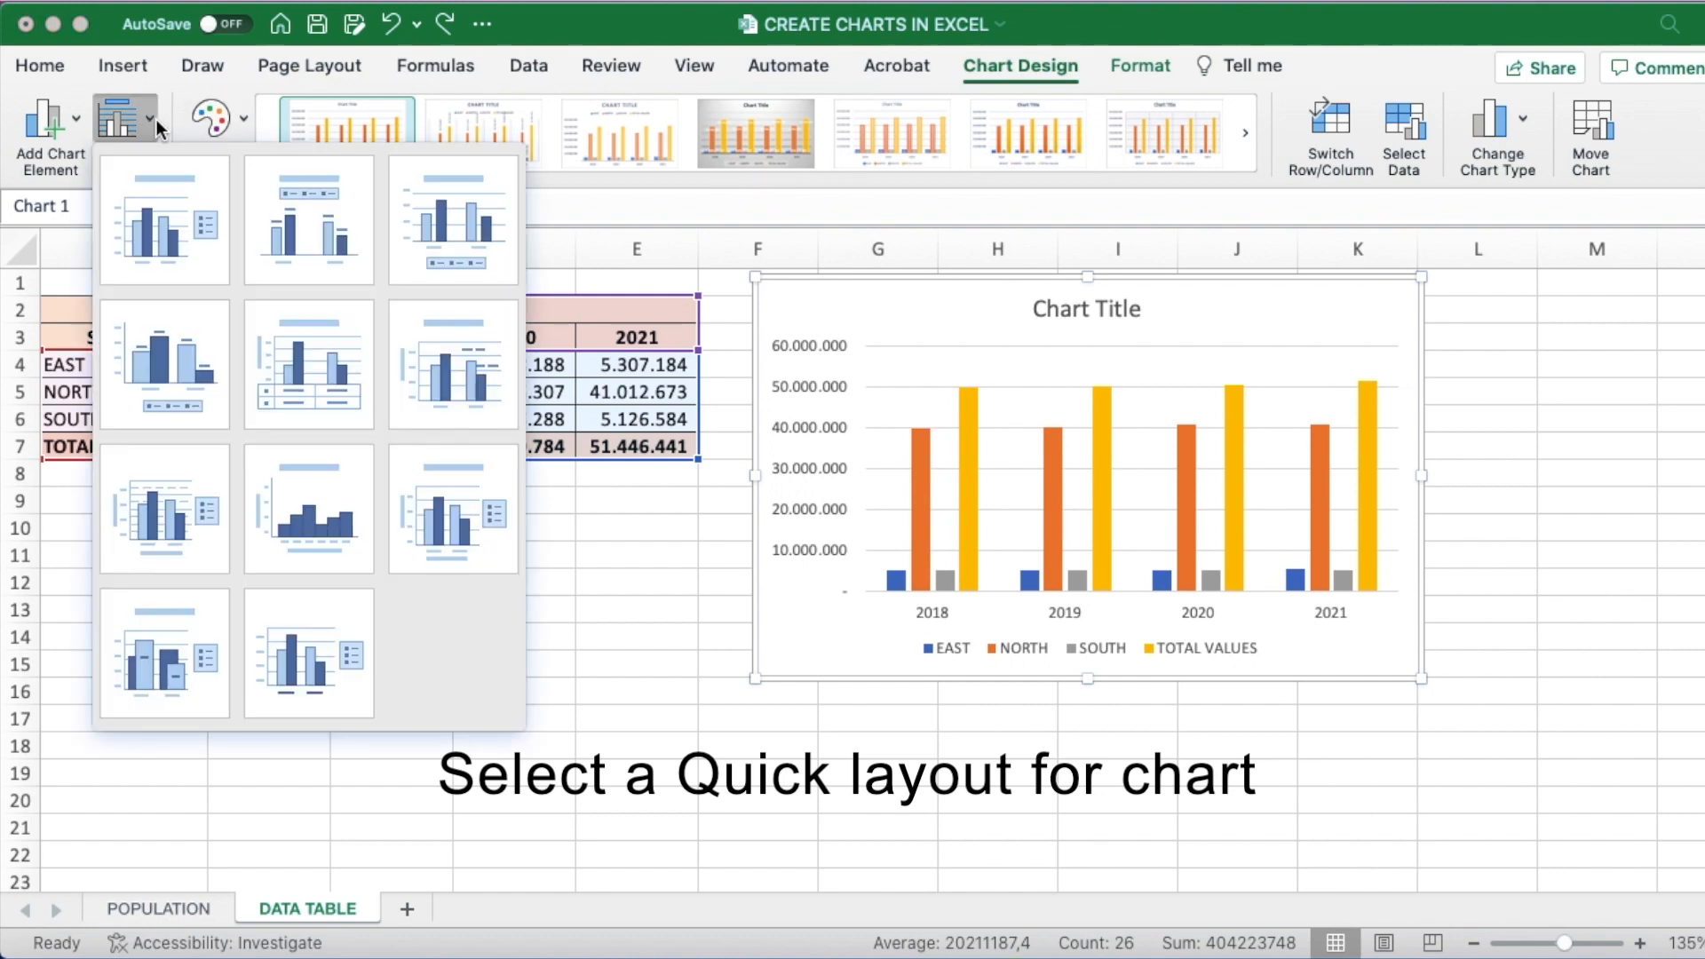
{"action": "left_click", "coordinate": [183, 204]}
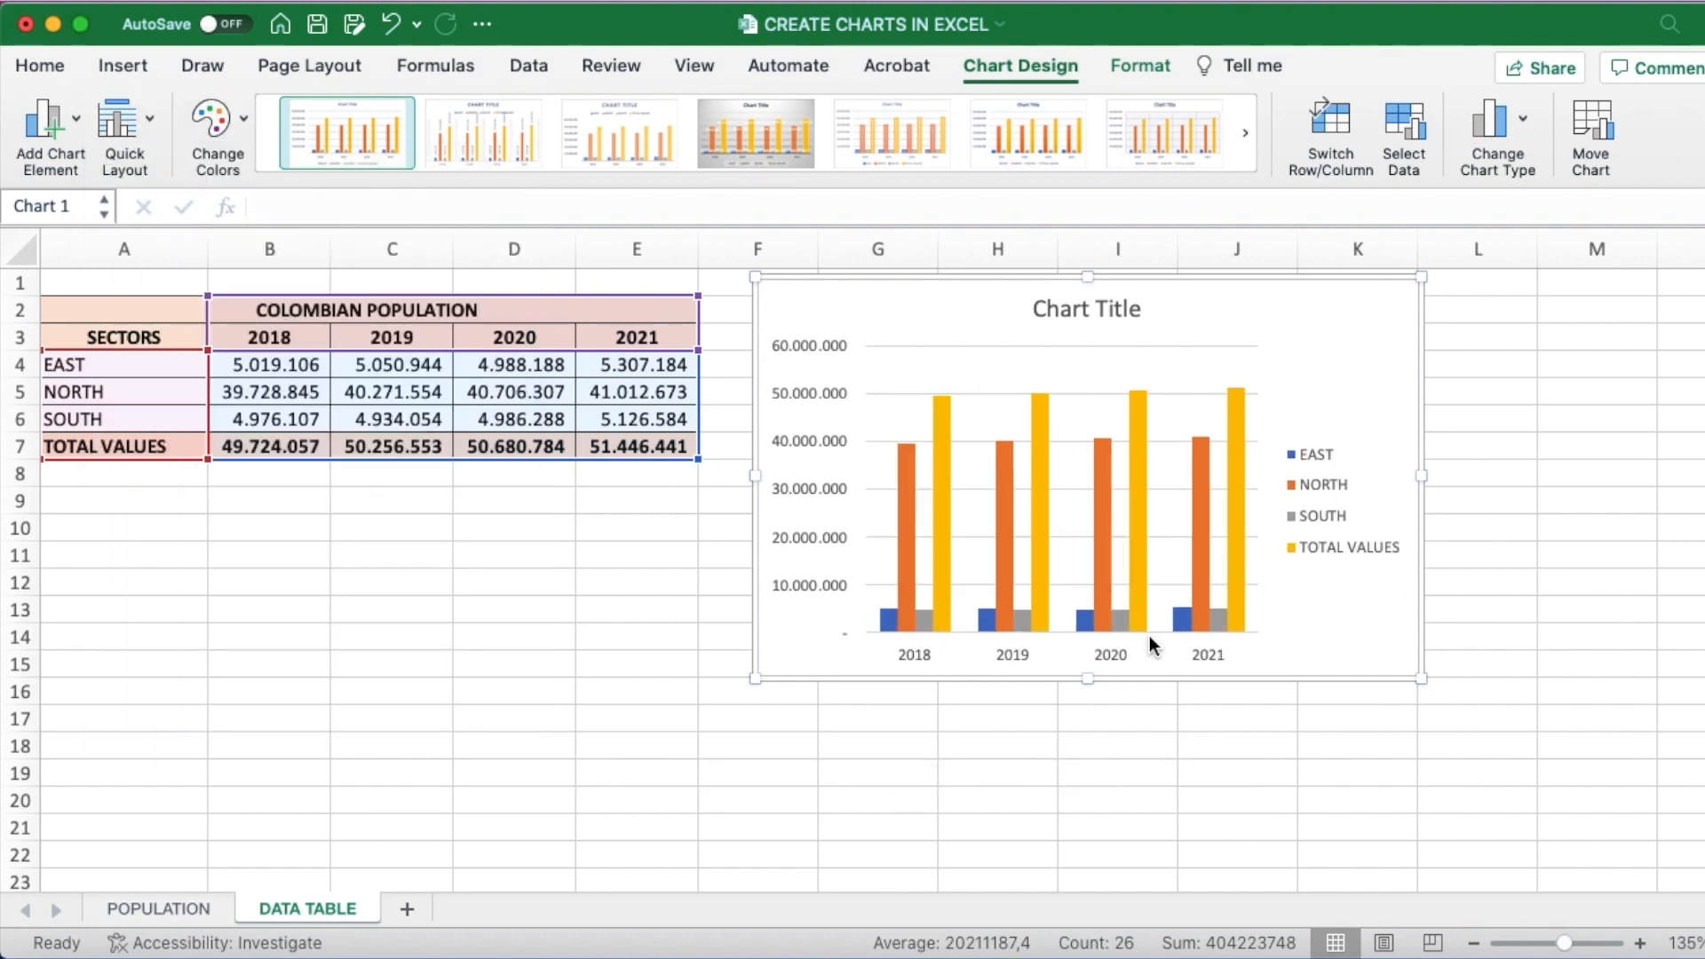
{"action": "left_click", "coordinate": [129, 124]}
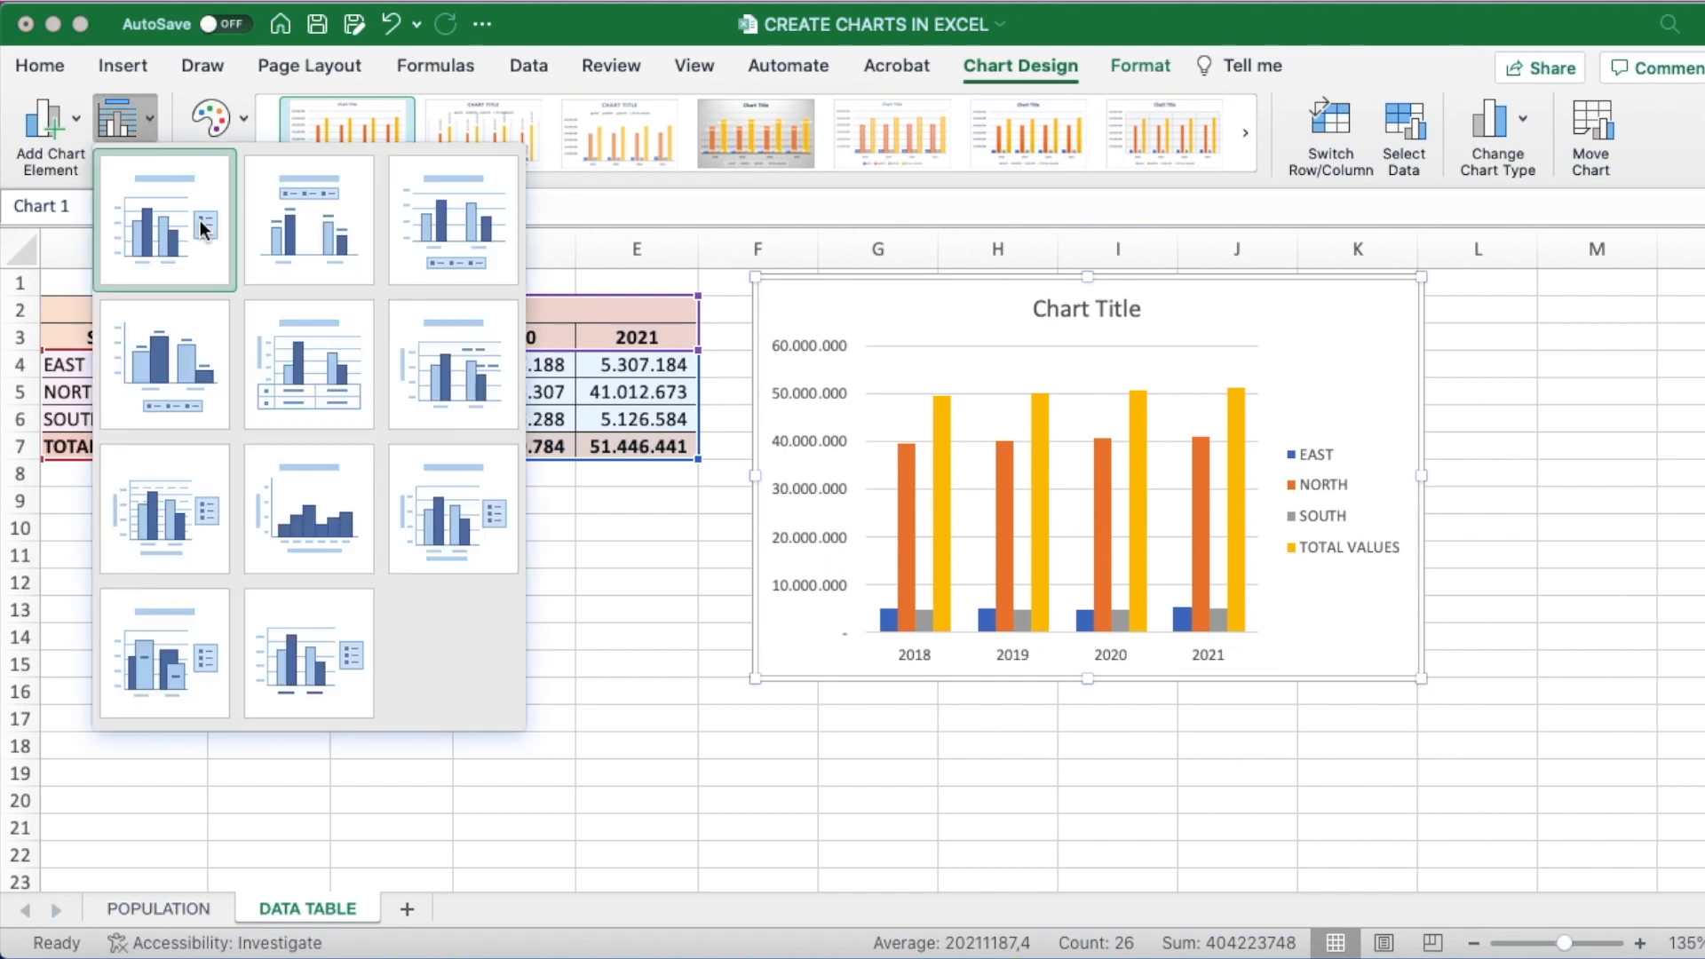
{"action": "left_click", "coordinate": [313, 227]}
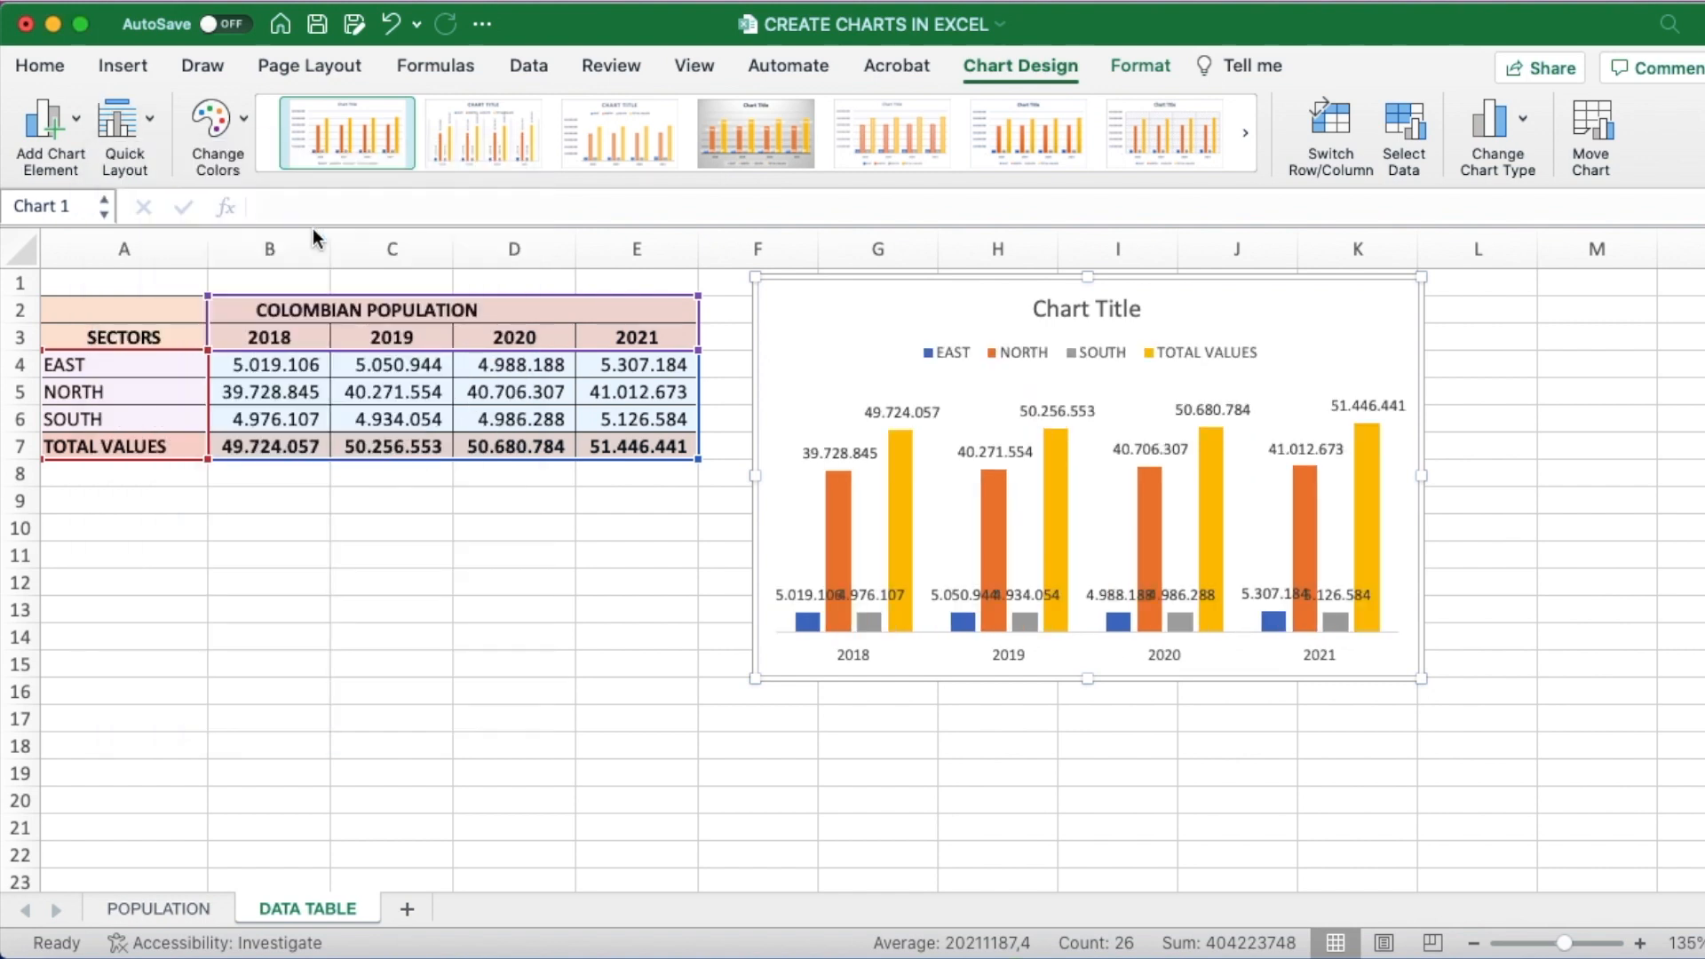
{"action": "left_click", "coordinate": [157, 121]}
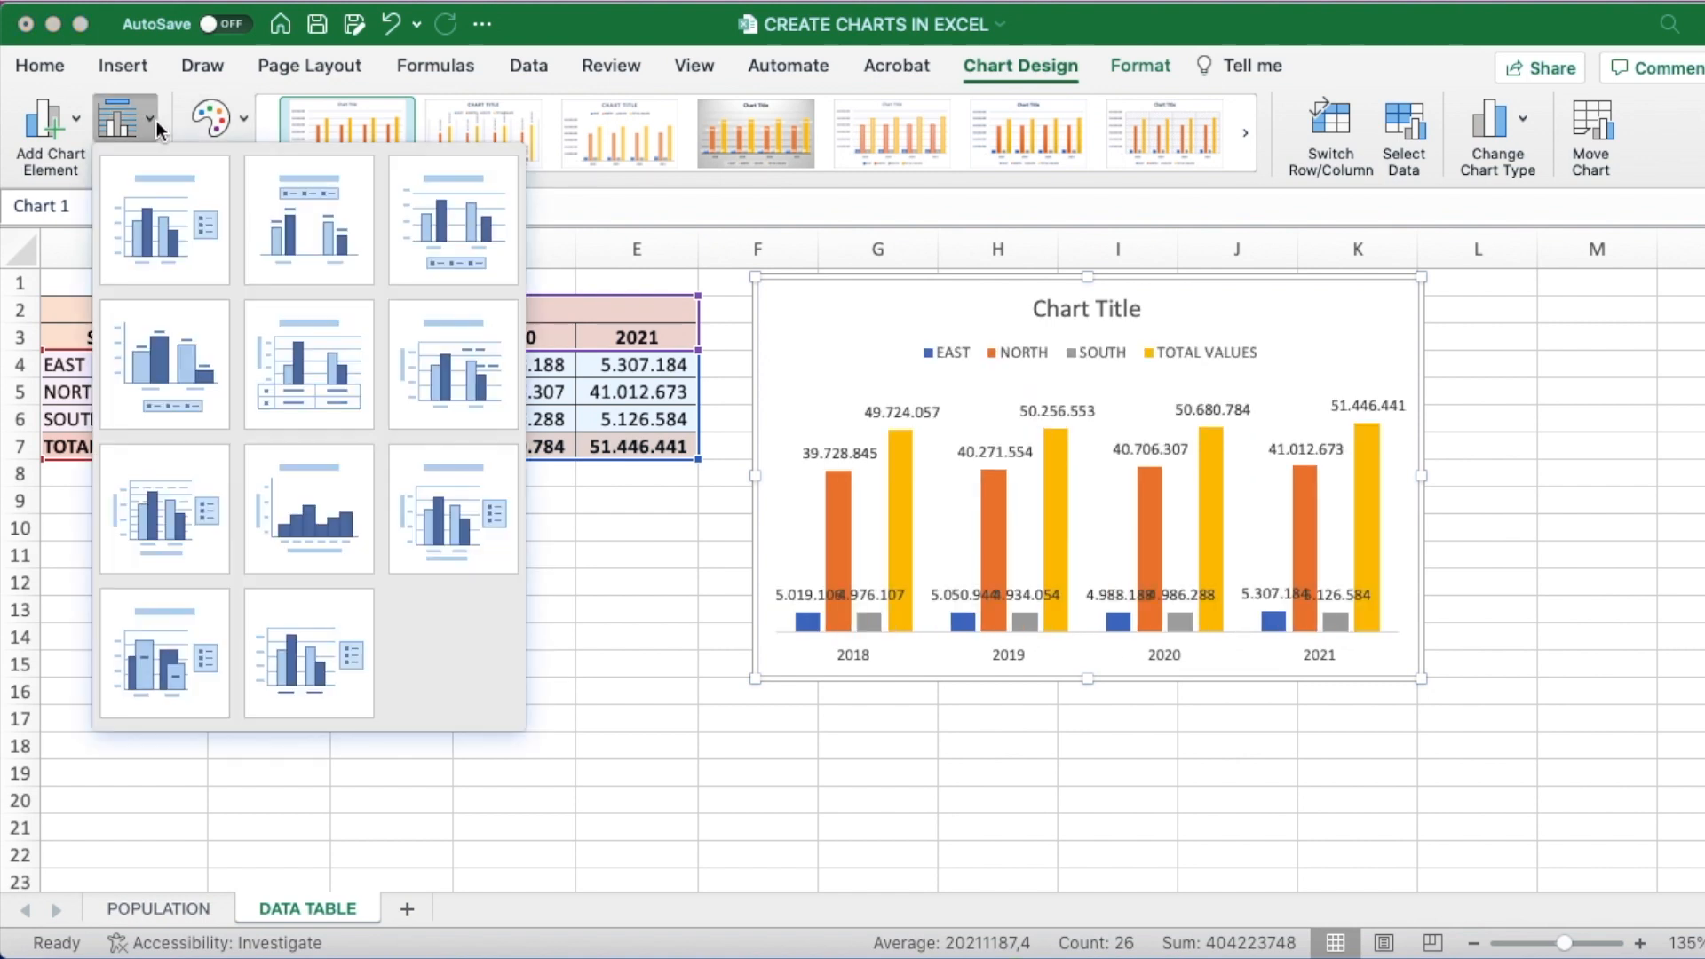
{"action": "left_click", "coordinate": [190, 253]}
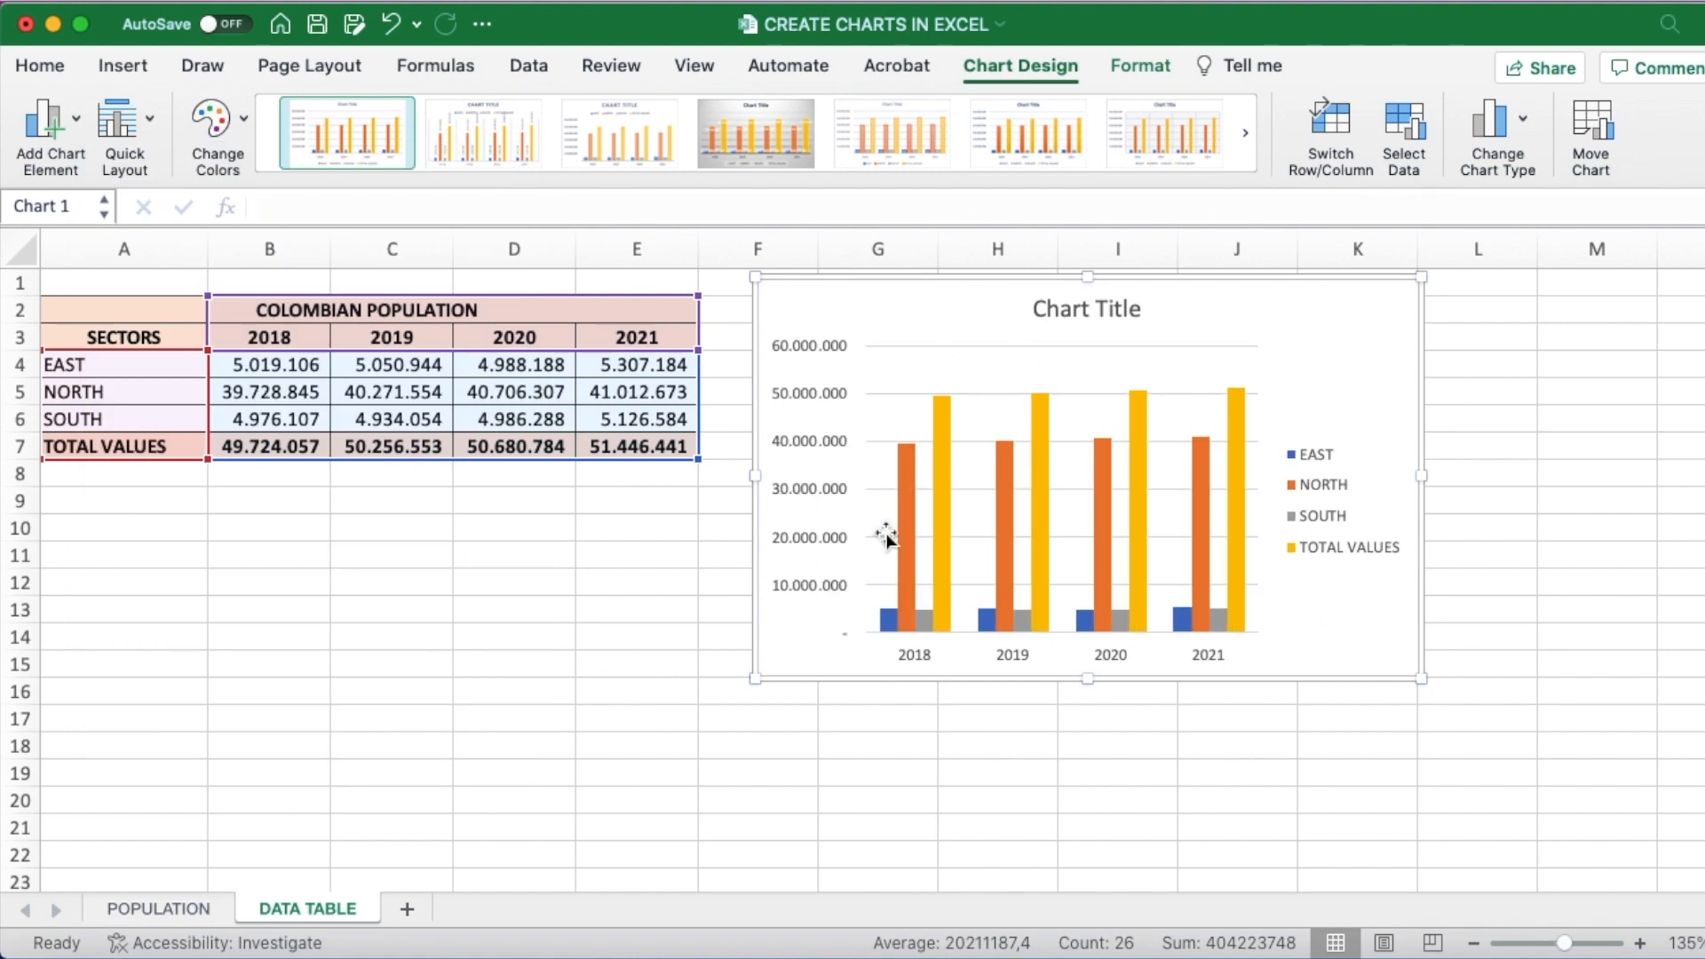
Try the dark chart style with glowing outlined columns and undo it.
{"action": "left_click", "coordinate": [1248, 131]}
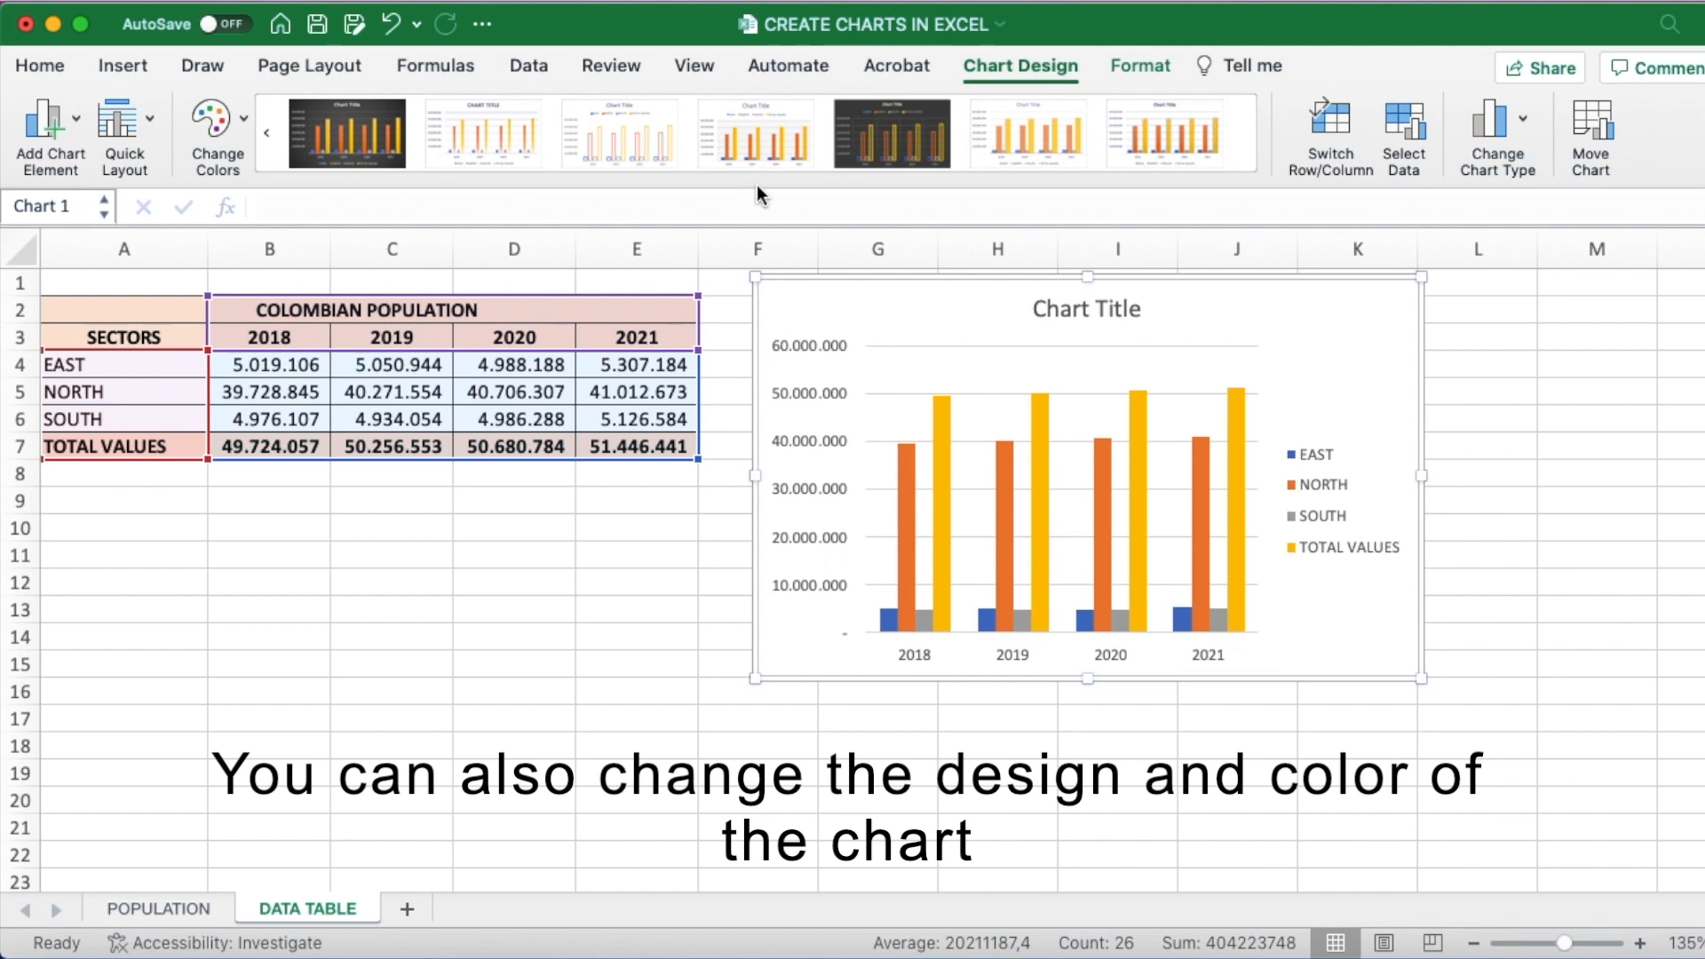
{"action": "left_click", "coordinate": [909, 120]}
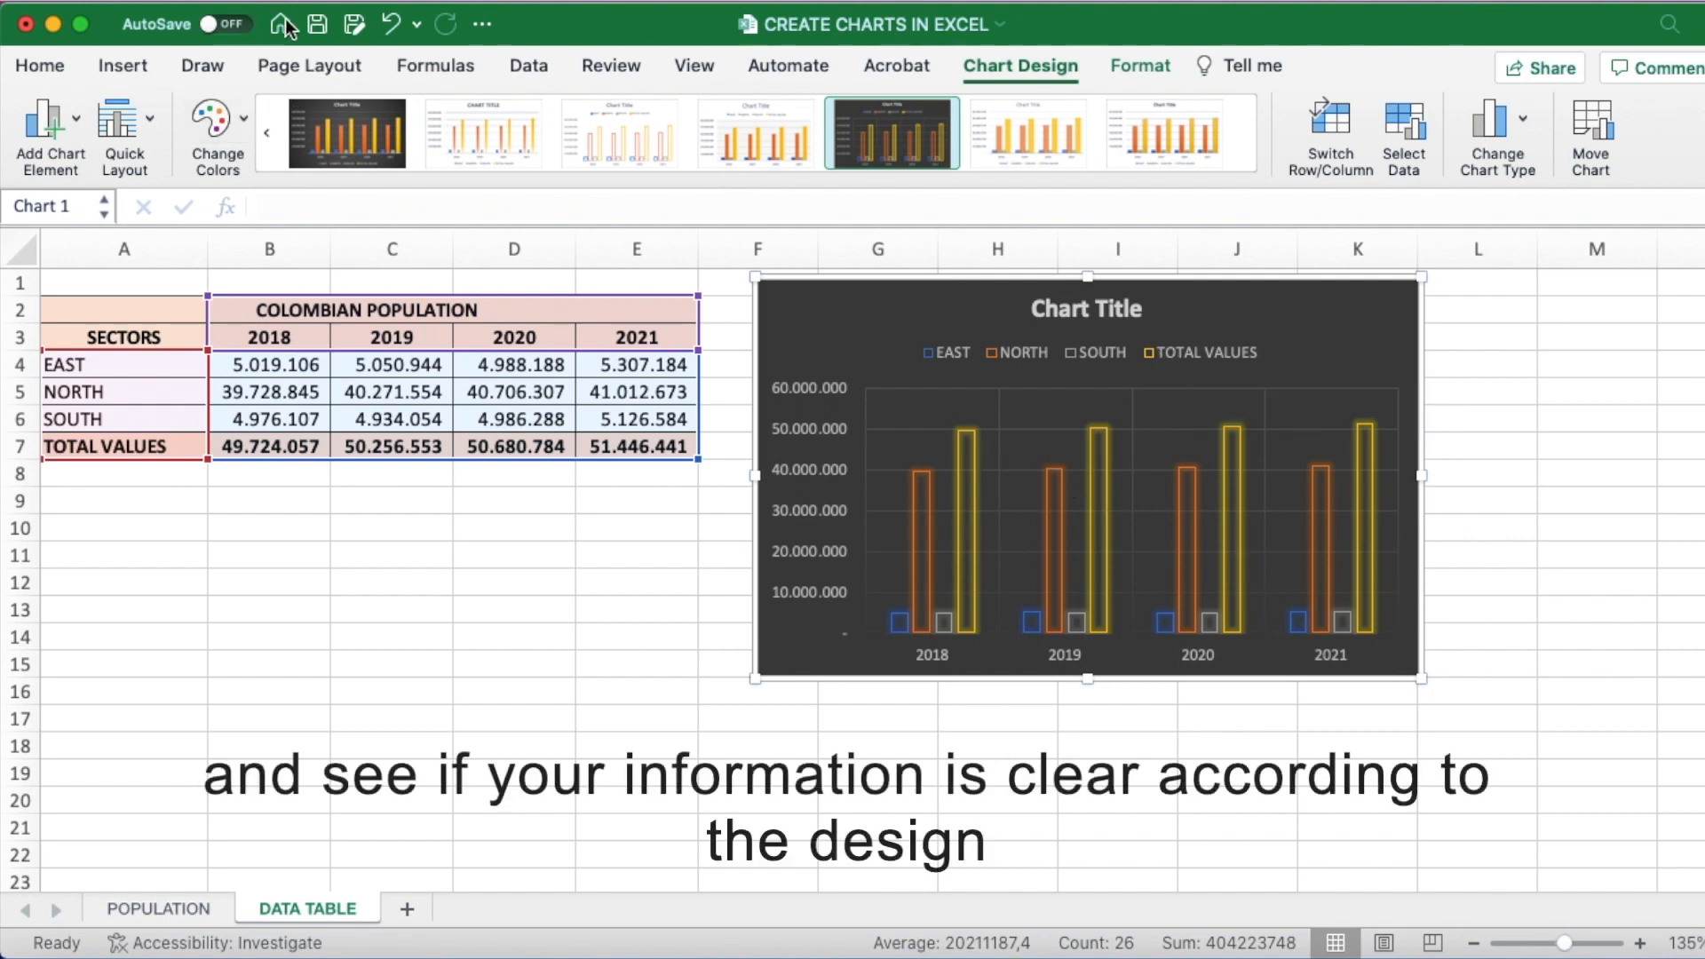
{"action": "left_click", "coordinate": [391, 23]}
Delete the TOTAL VALUES series from the chart.
{"action": "left_click", "coordinate": [1314, 545]}
{"action": "left_click", "coordinate": [1319, 546]}
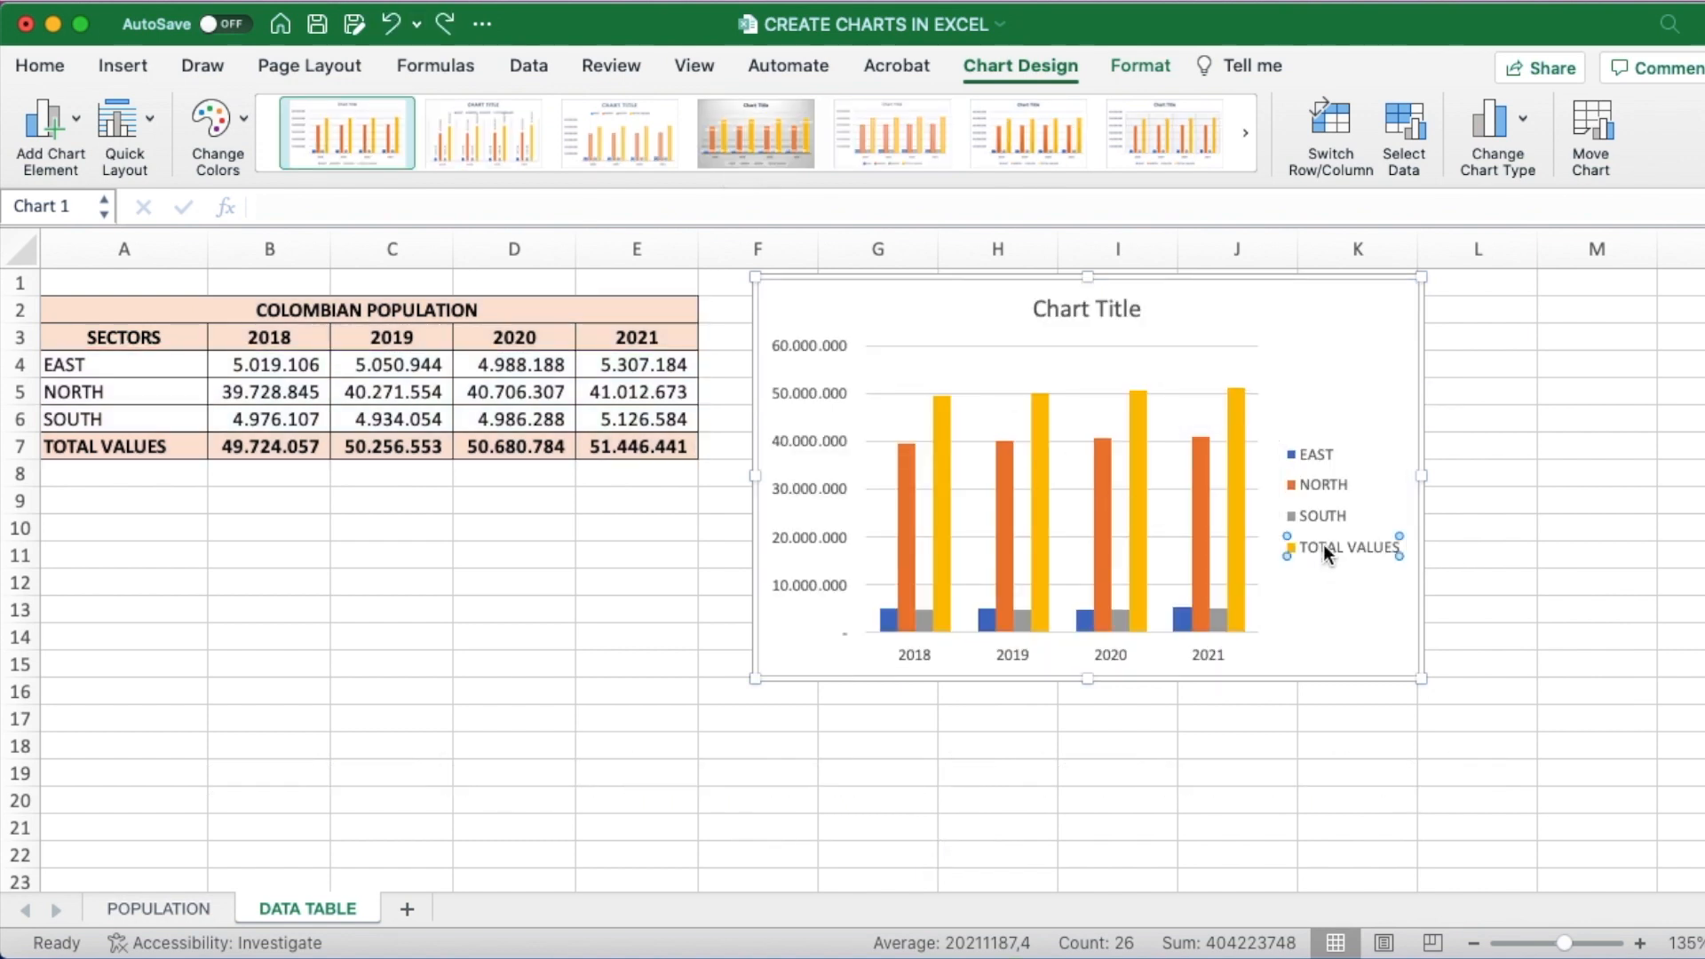
{"action": "left_click", "coordinate": [1242, 520]}
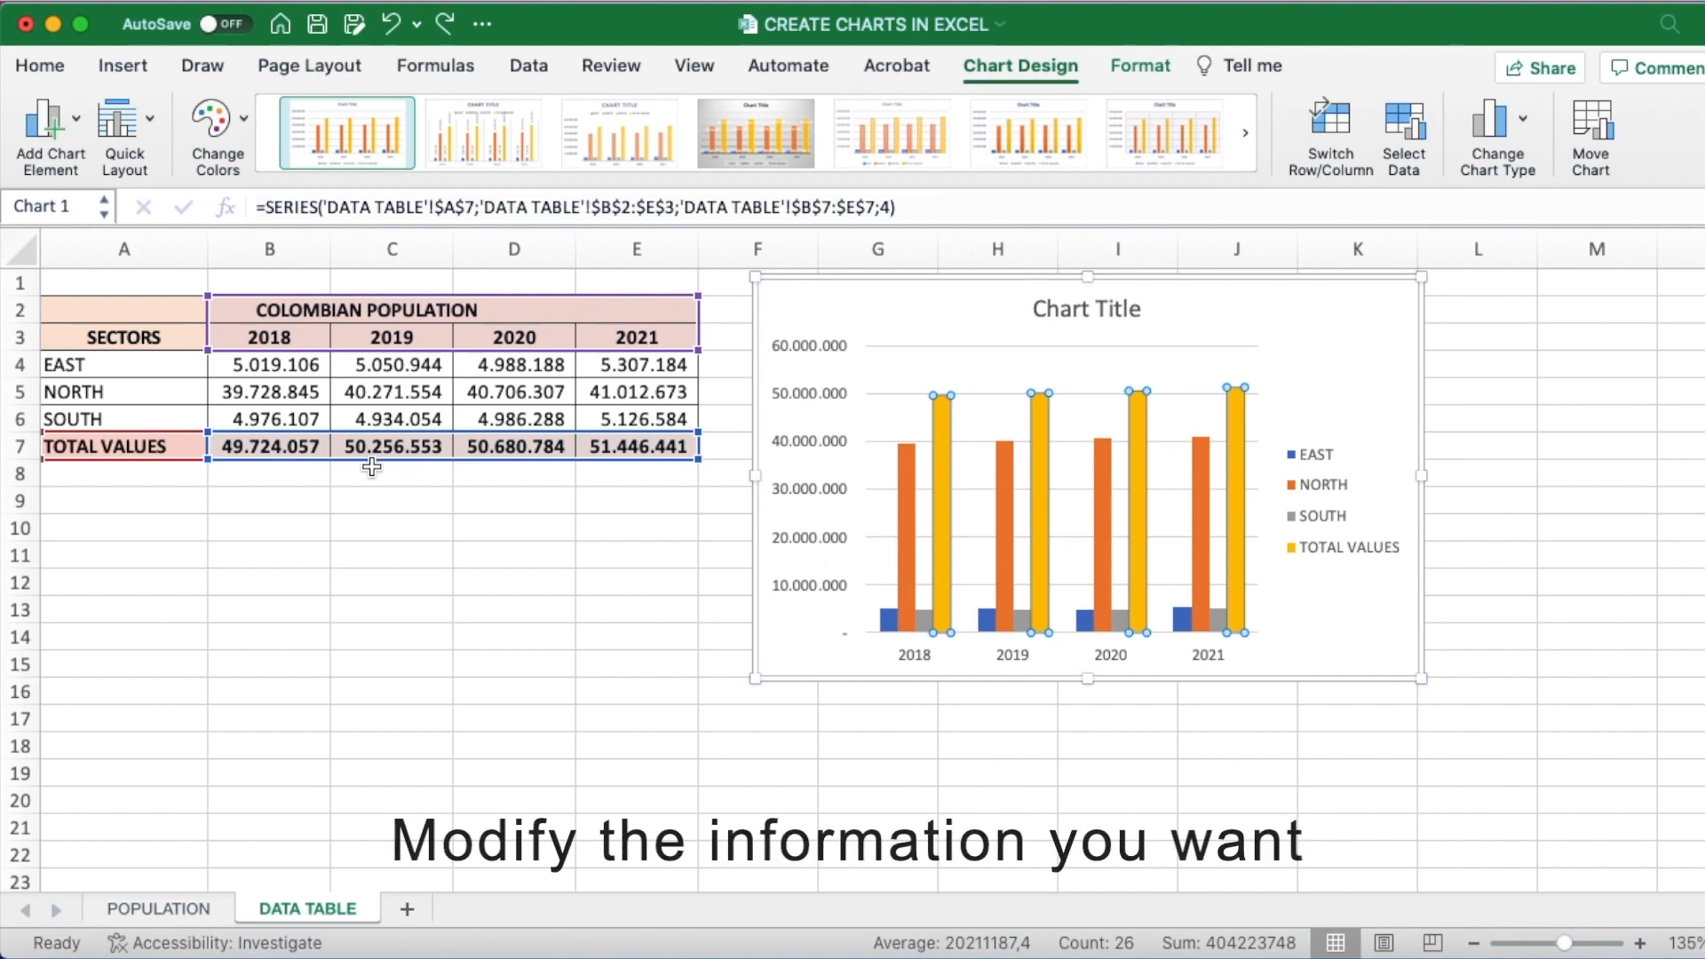
{"action": "key", "text": "Delete"}
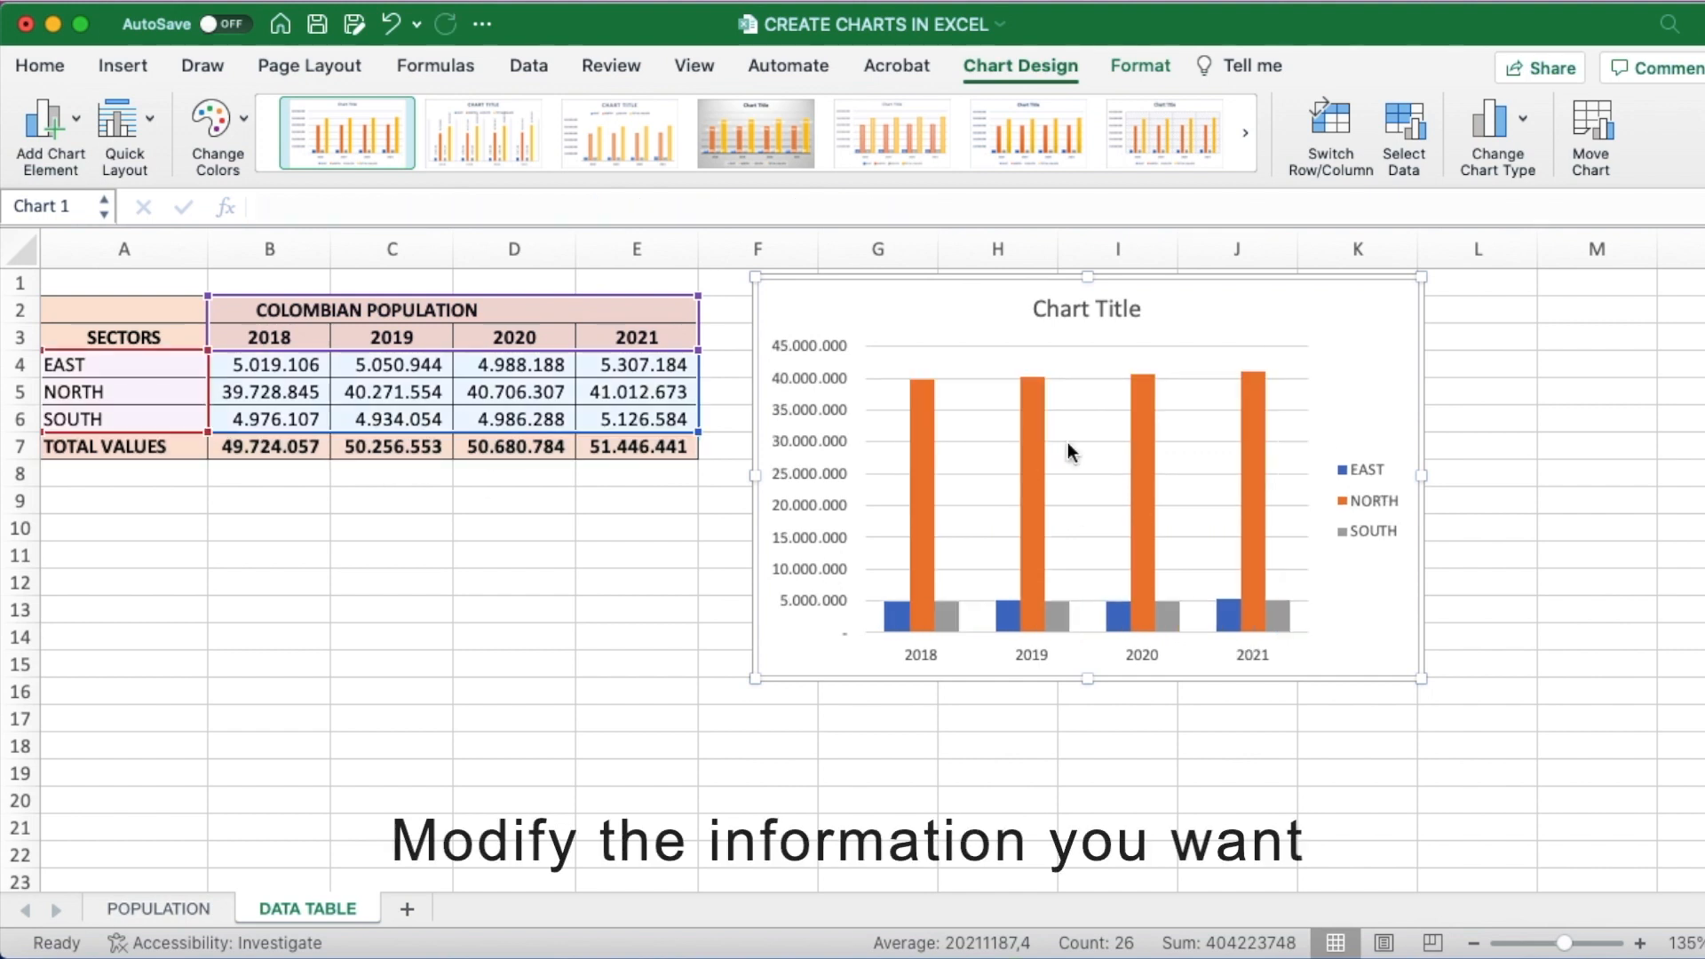
Recolor the chart with the third Colorful palette, which starts with orange, yellow and green.
{"action": "left_click", "coordinate": [1254, 458]}
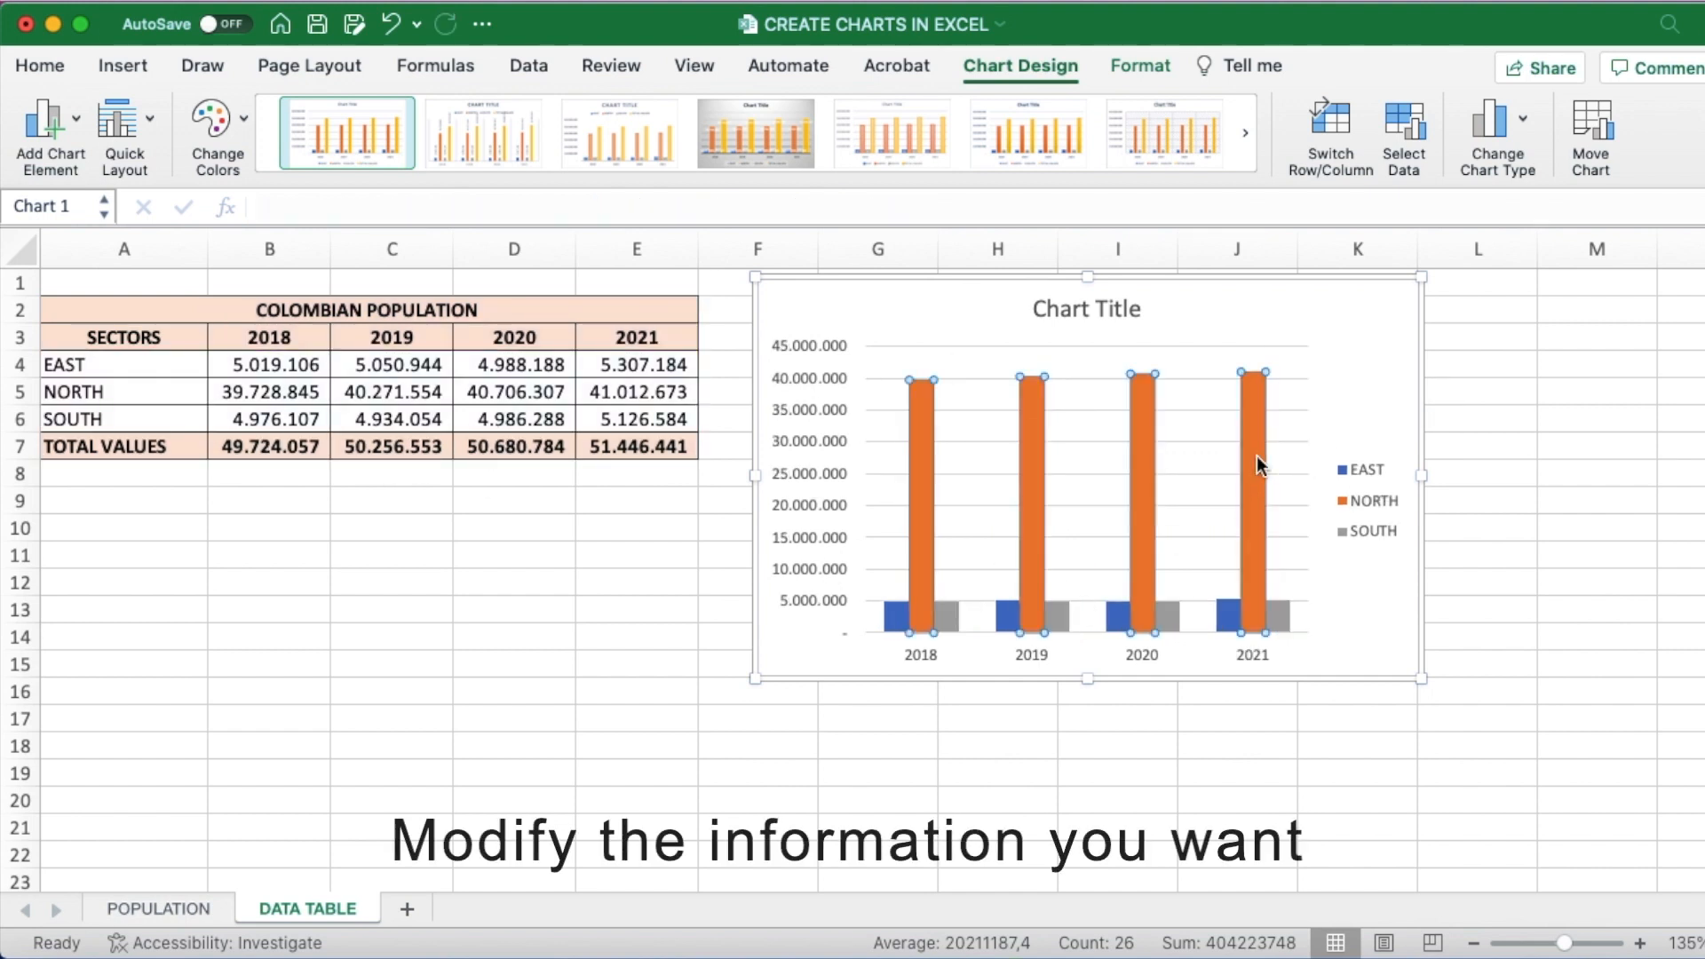
{"action": "left_click", "coordinate": [236, 126]}
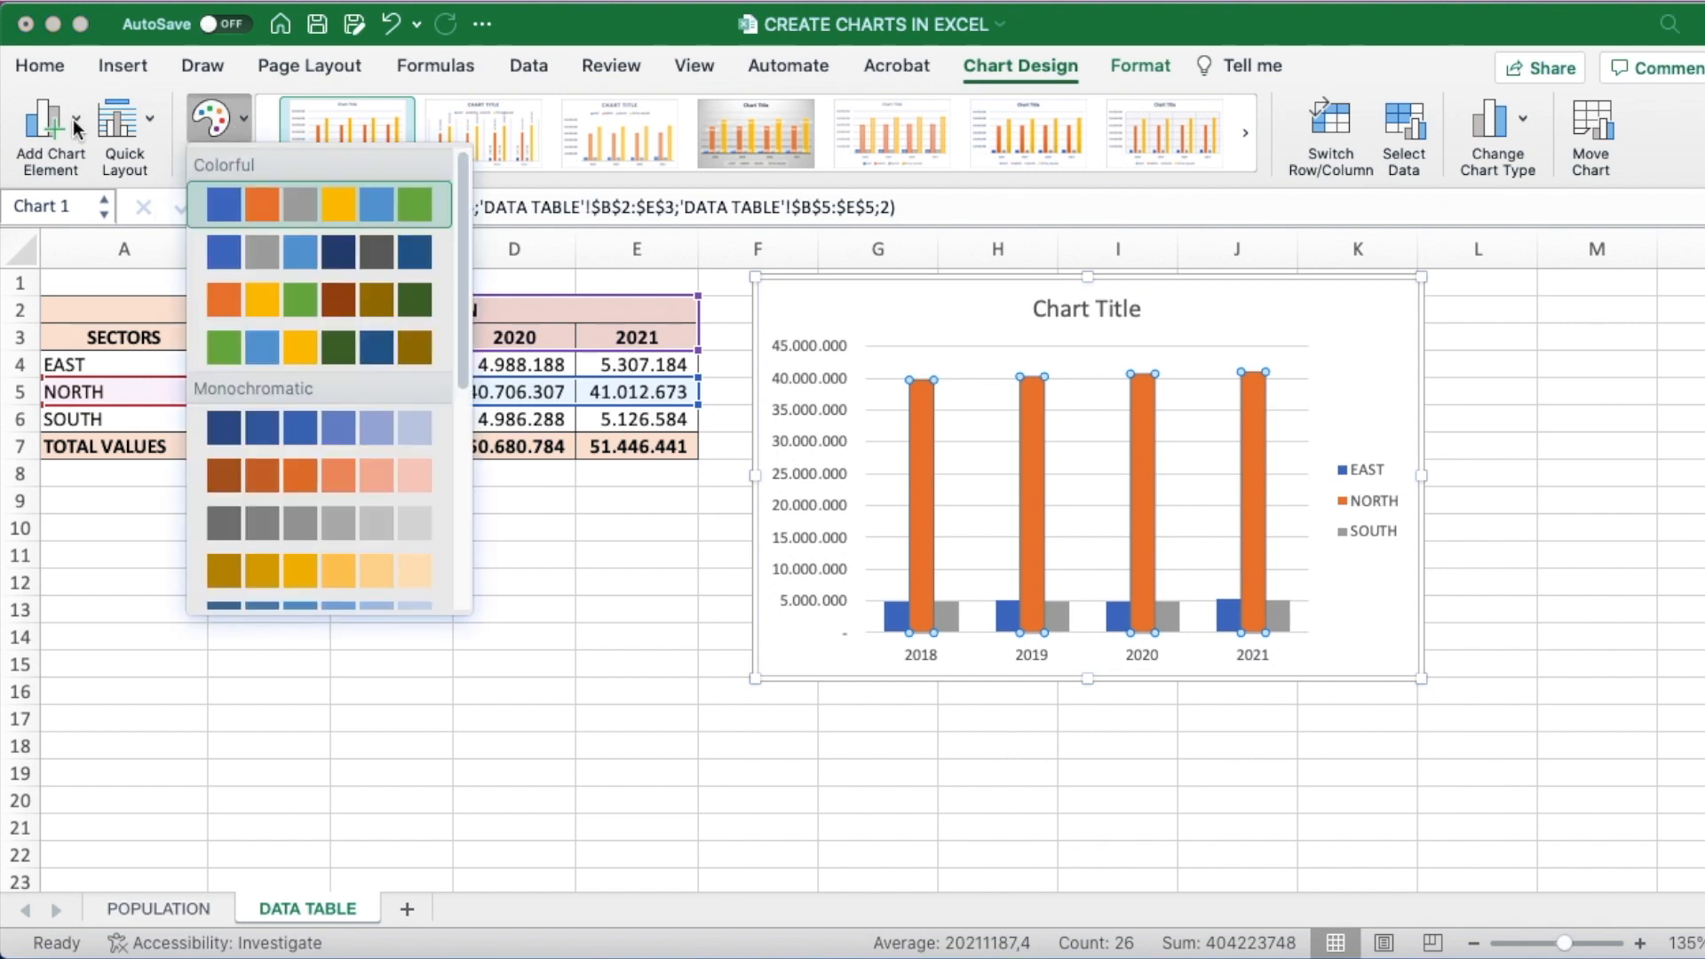
{"action": "left_click", "coordinate": [327, 259]}
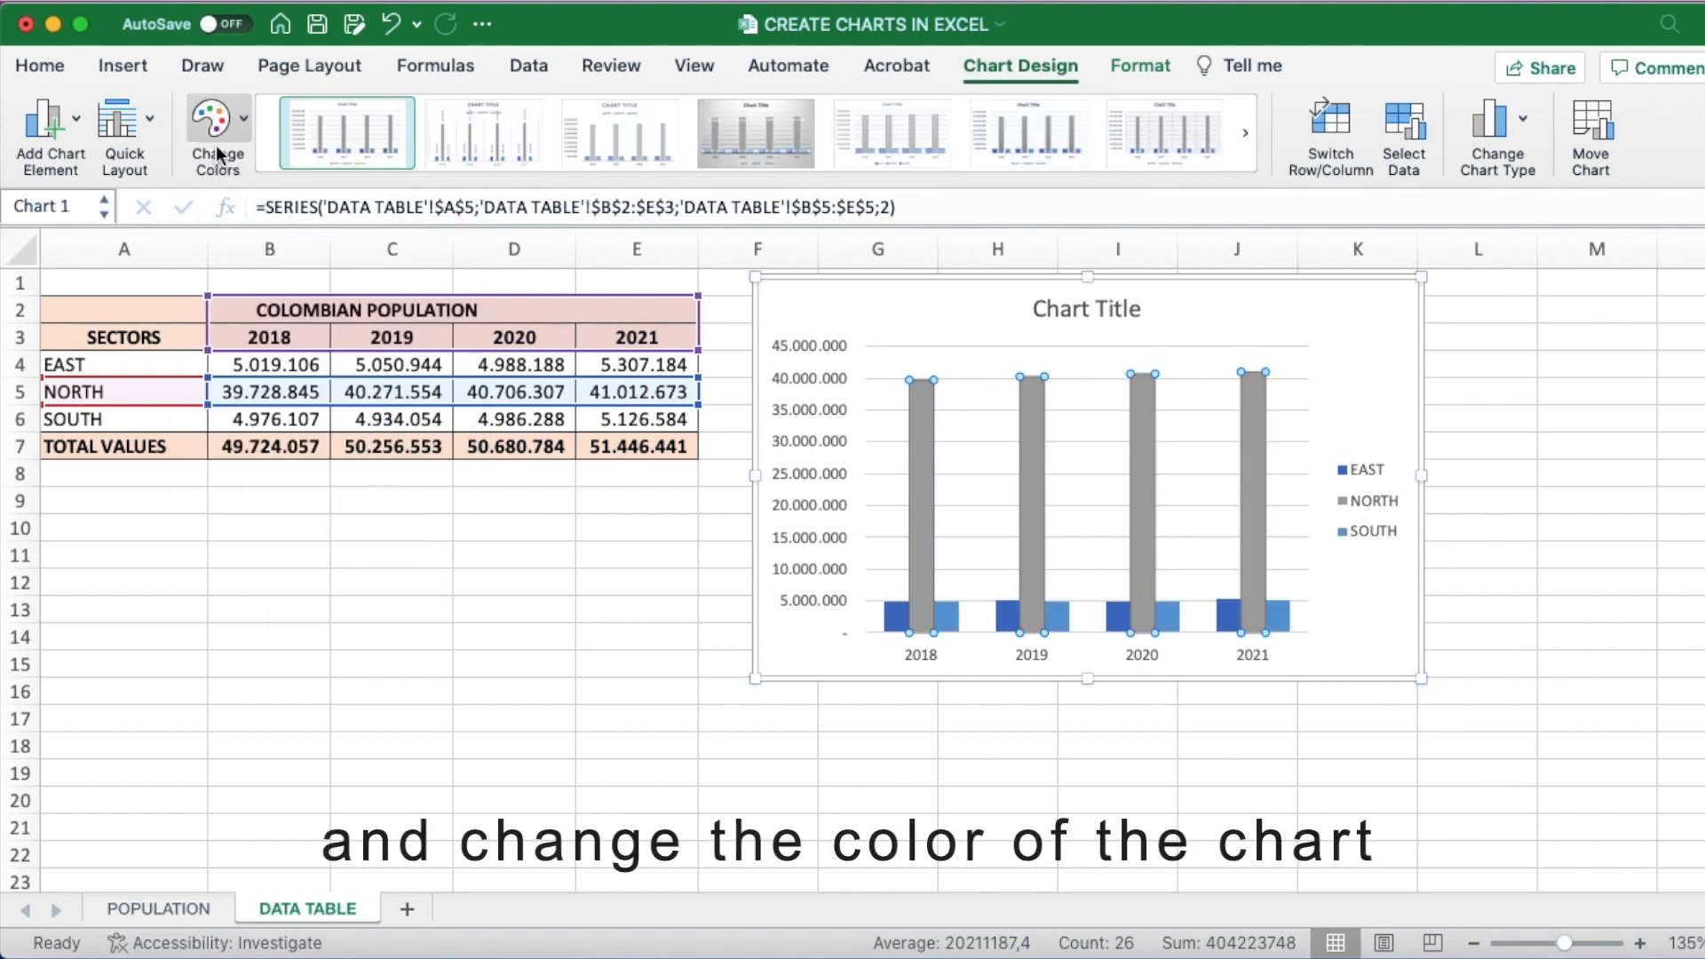
{"action": "left_click", "coordinate": [229, 137]}
{"action": "left_click", "coordinate": [321, 288]}
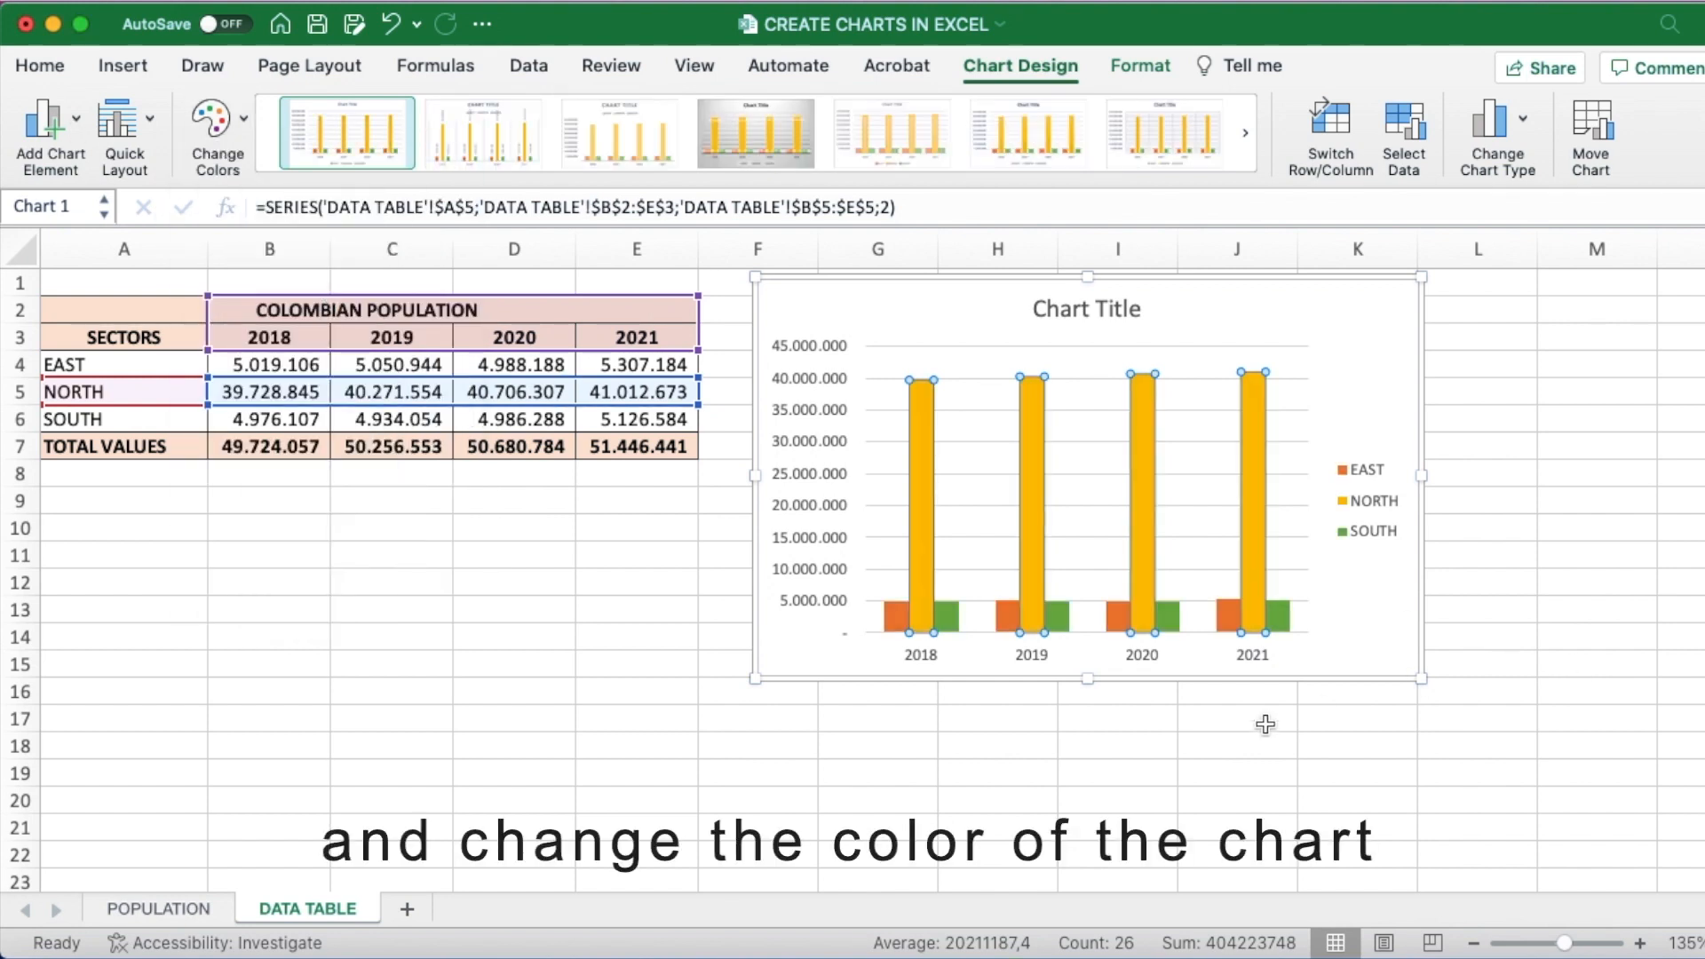
{"action": "left_click", "coordinate": [1359, 323]}
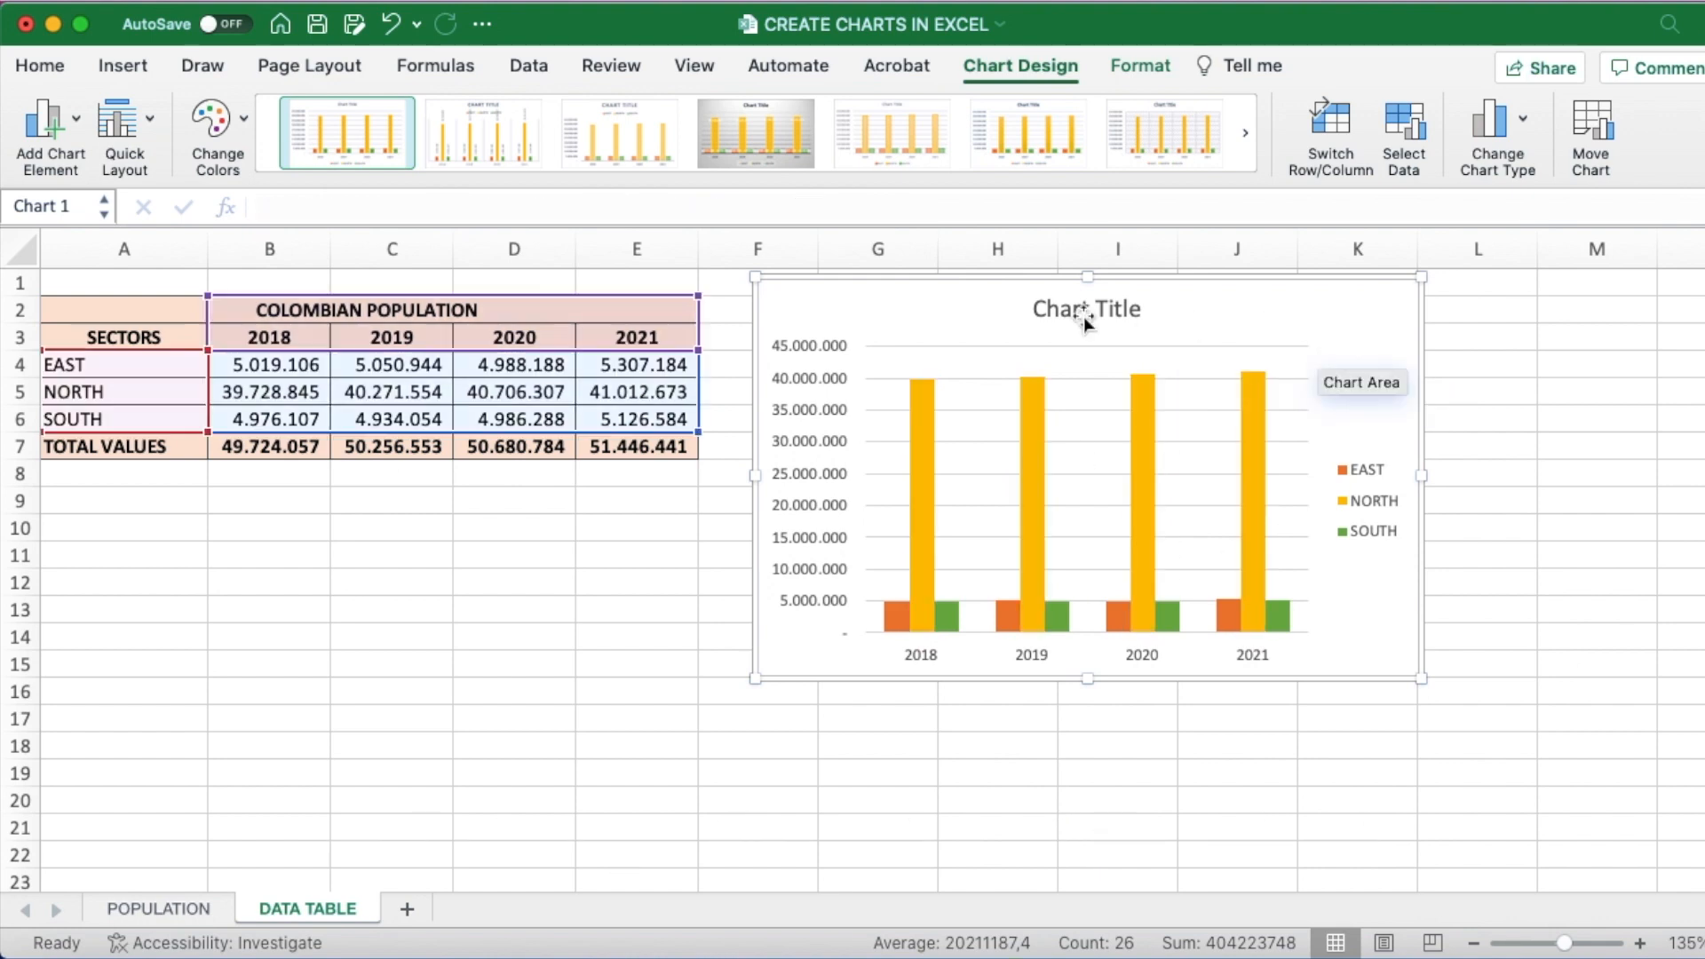
Replace the chart title with COLOMBIAN POPULATION.
{"action": "left_click", "coordinate": [1084, 312]}
{"action": "triple_click", "coordinate": [1010, 260]}
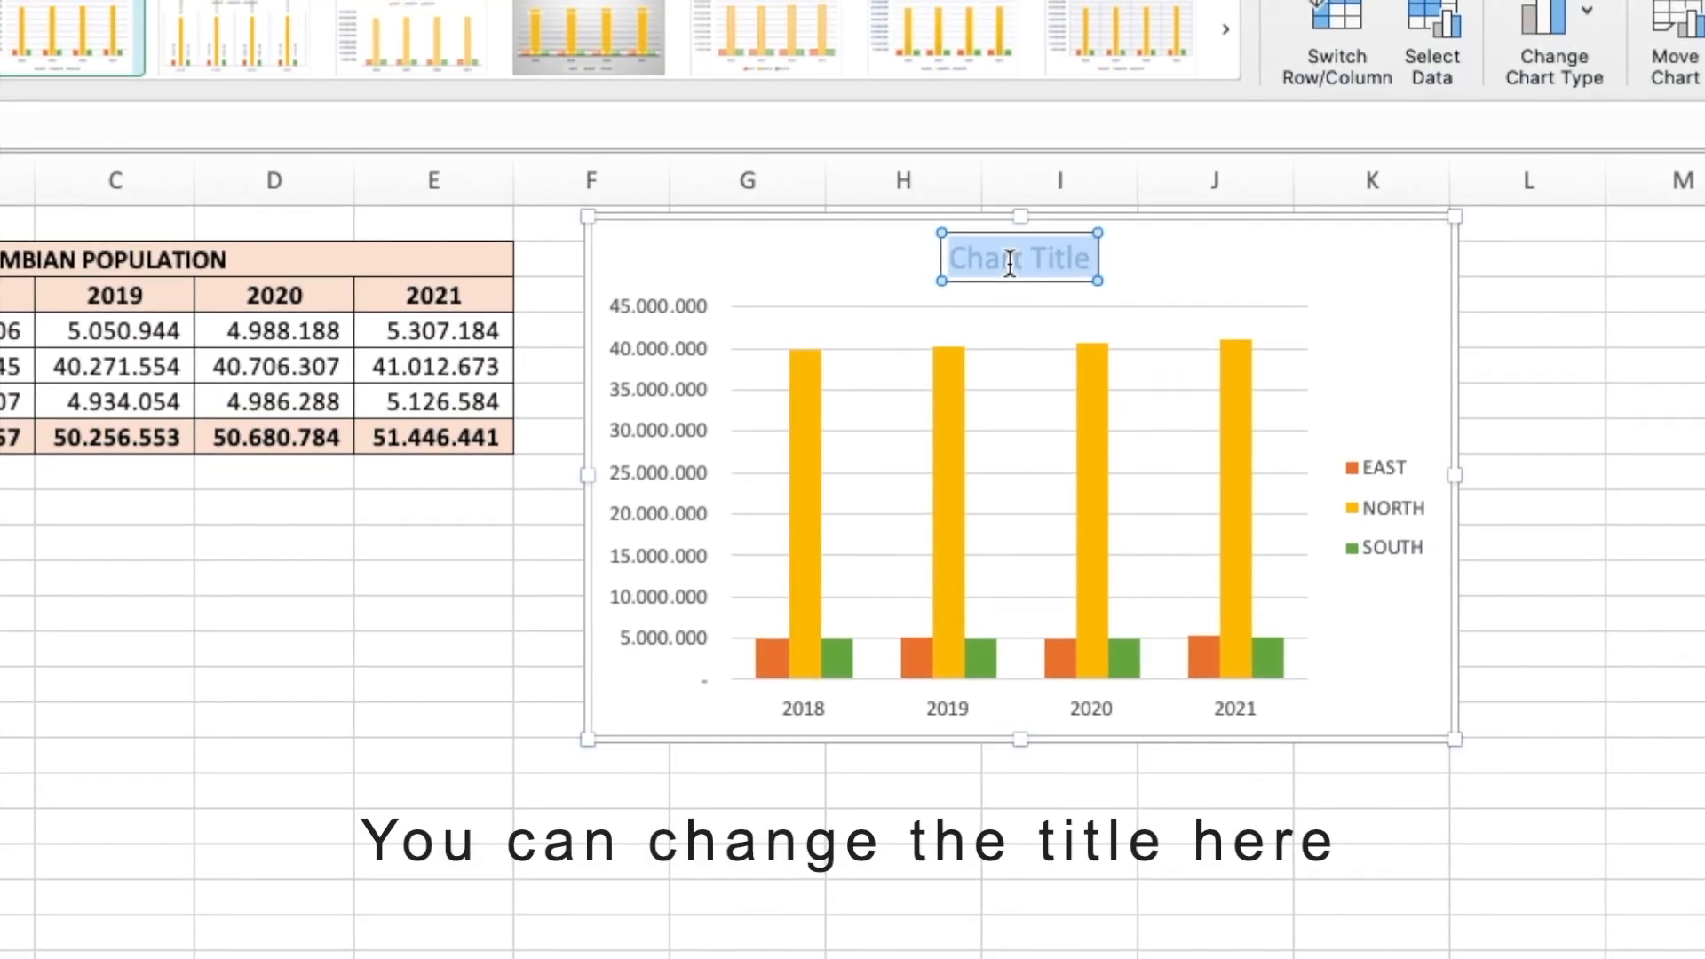
{"action": "key", "text": "BackSpace"}
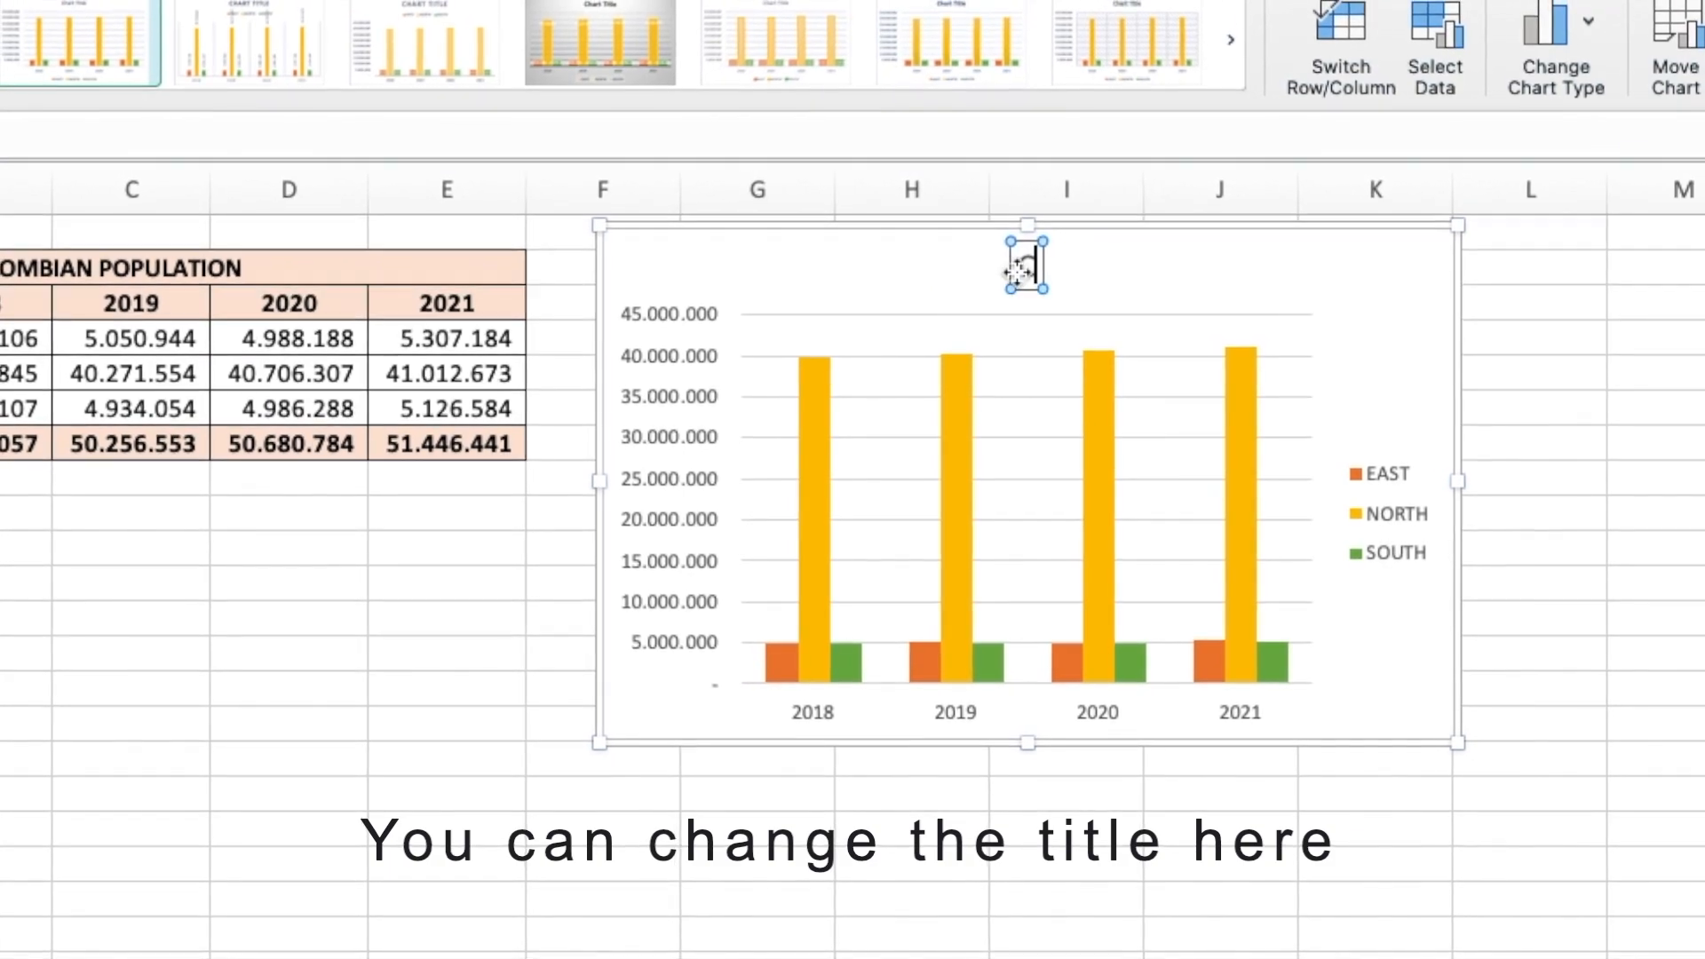
{"action": "type", "text": "COLOMBIAN"}
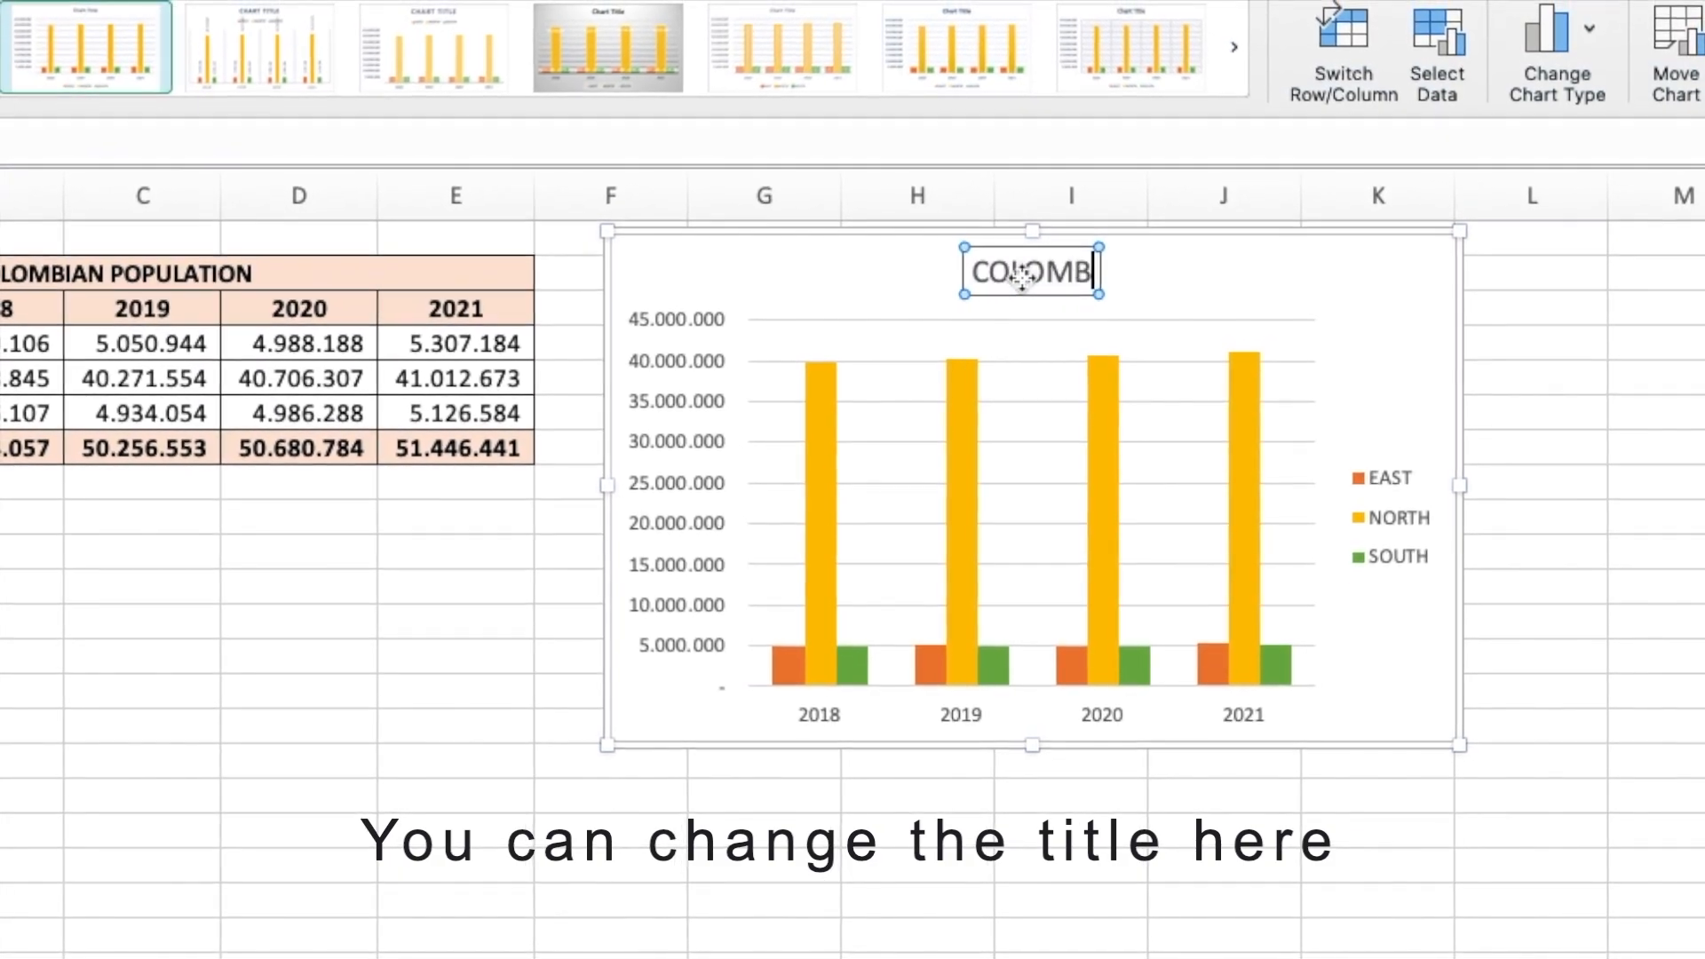
{"action": "type", "text": " POPULA"}
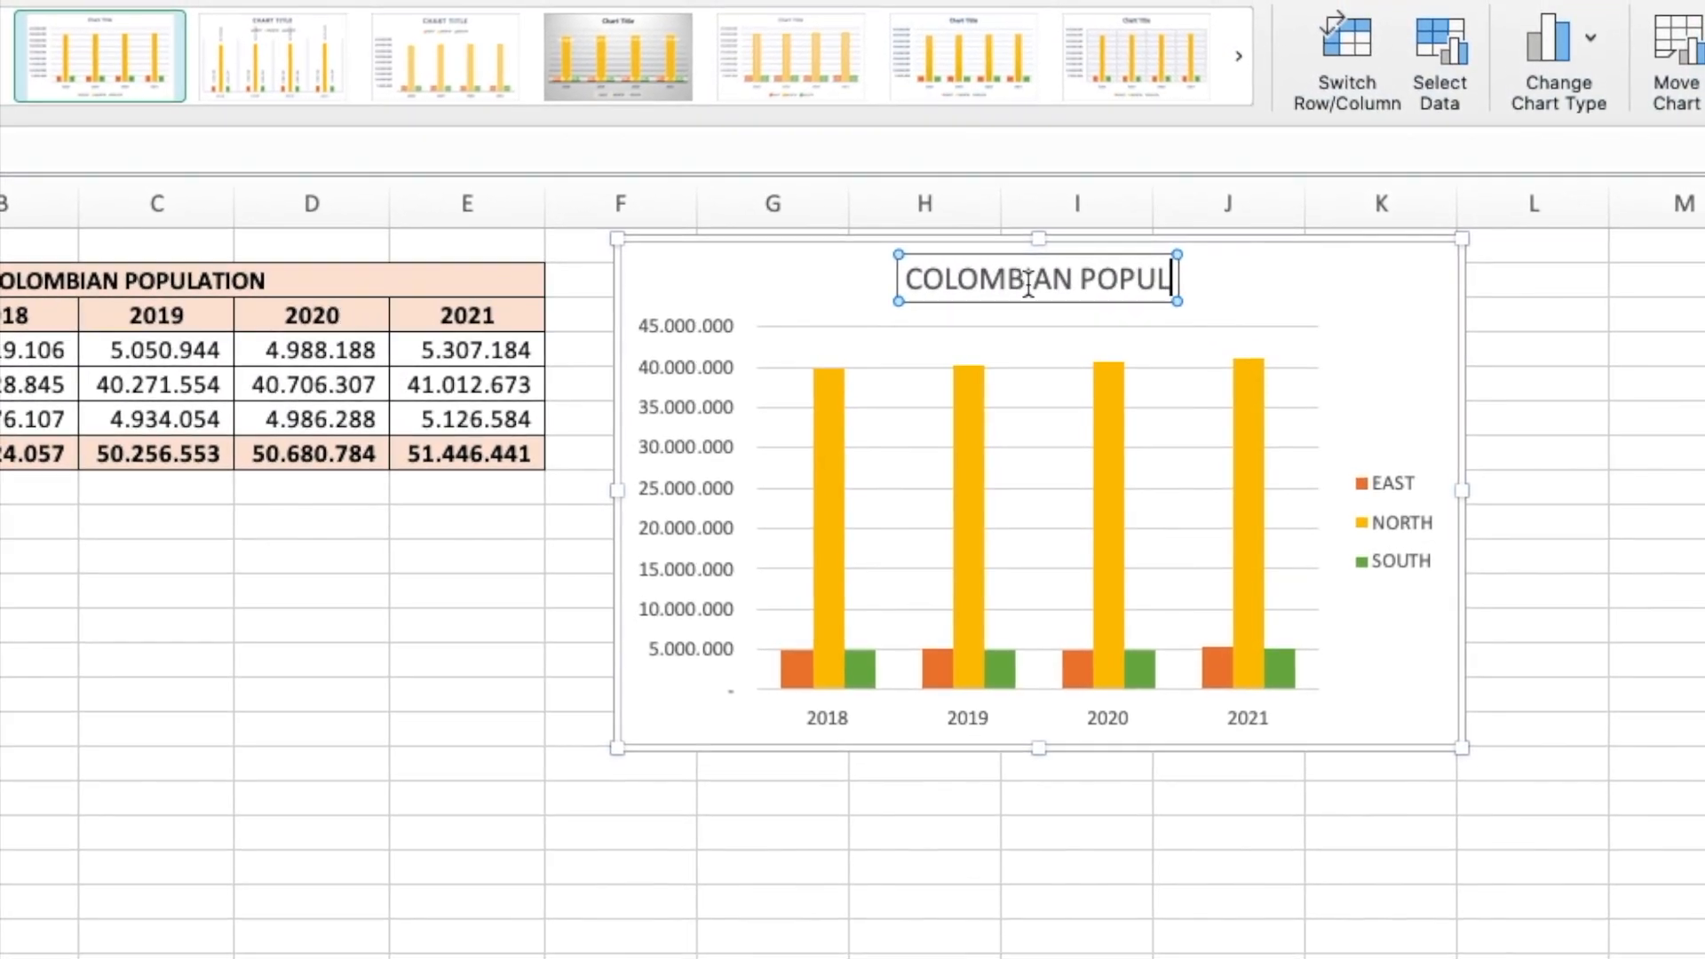
{"action": "type", "text": "TION"}
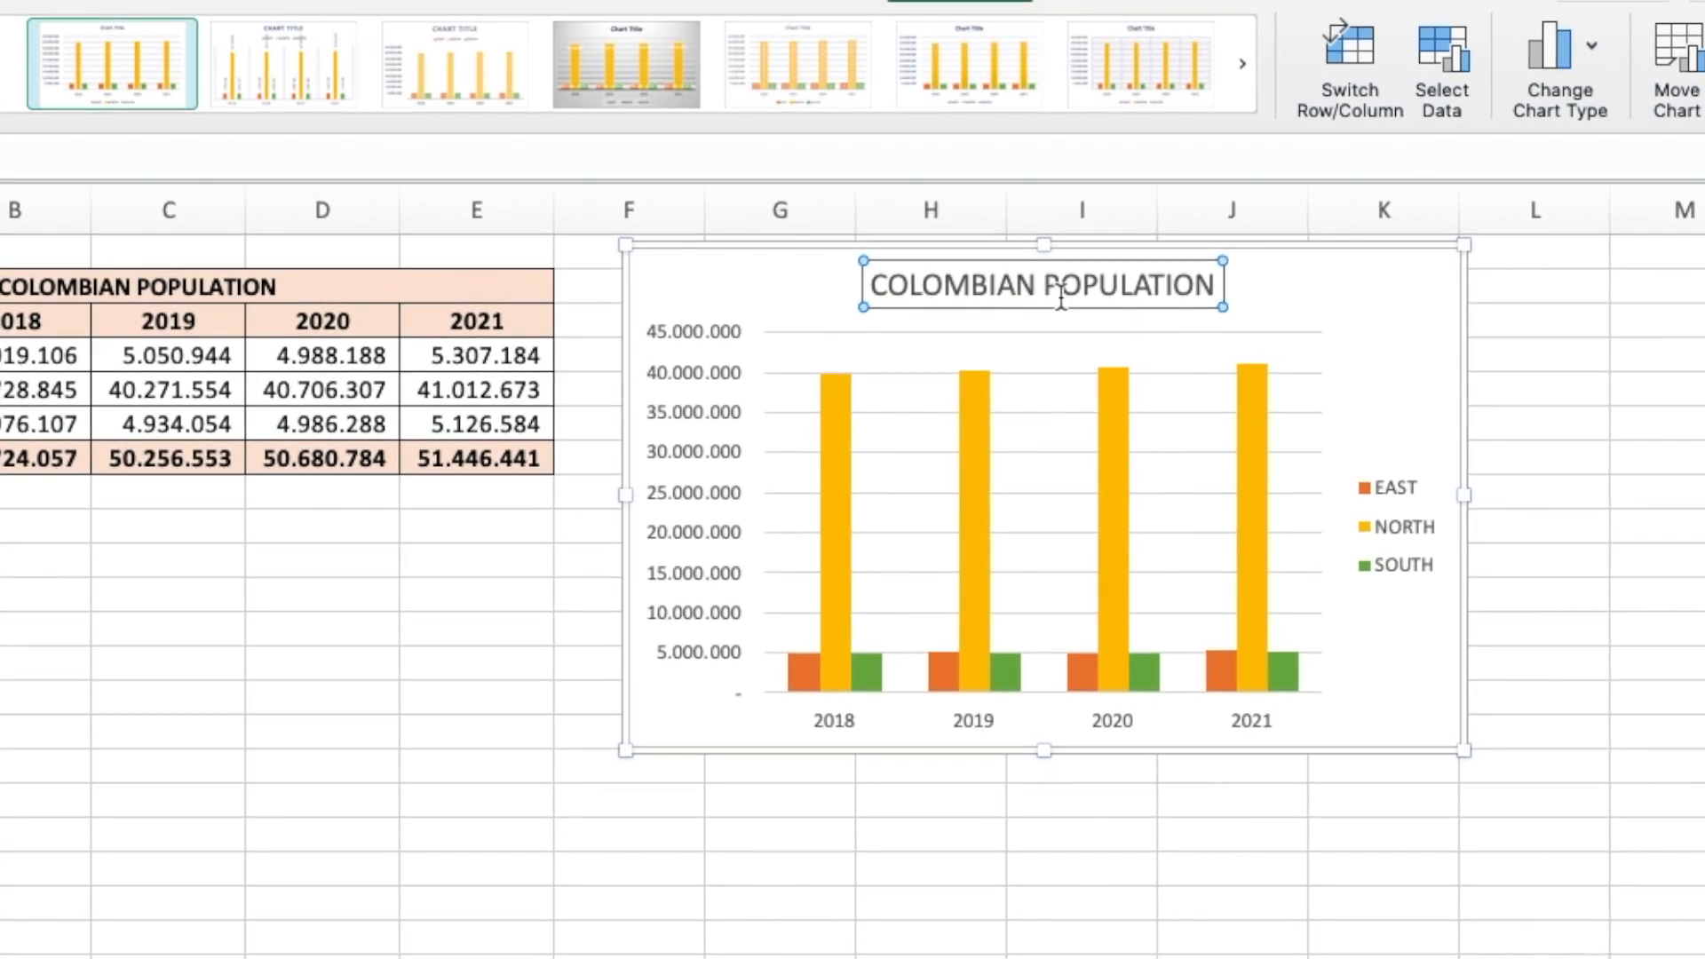
{"action": "left_click", "coordinate": [1425, 311]}
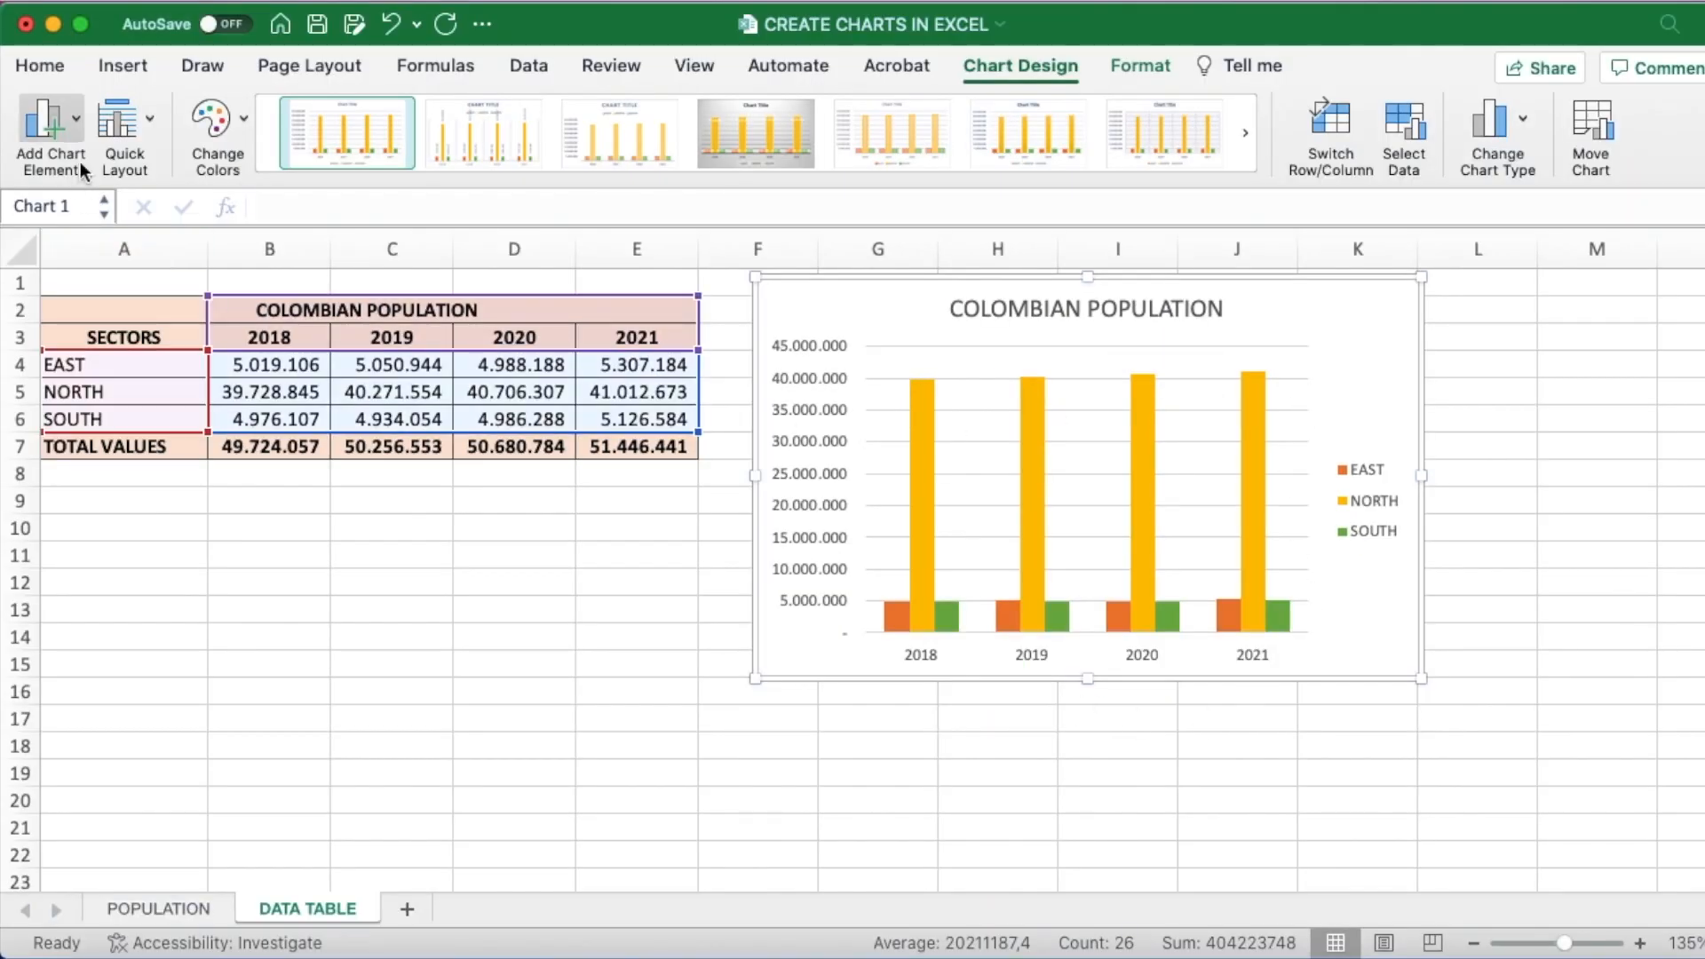
Add a primary horizontal axis title to the chart.
{"action": "left_click", "coordinate": [80, 130]}
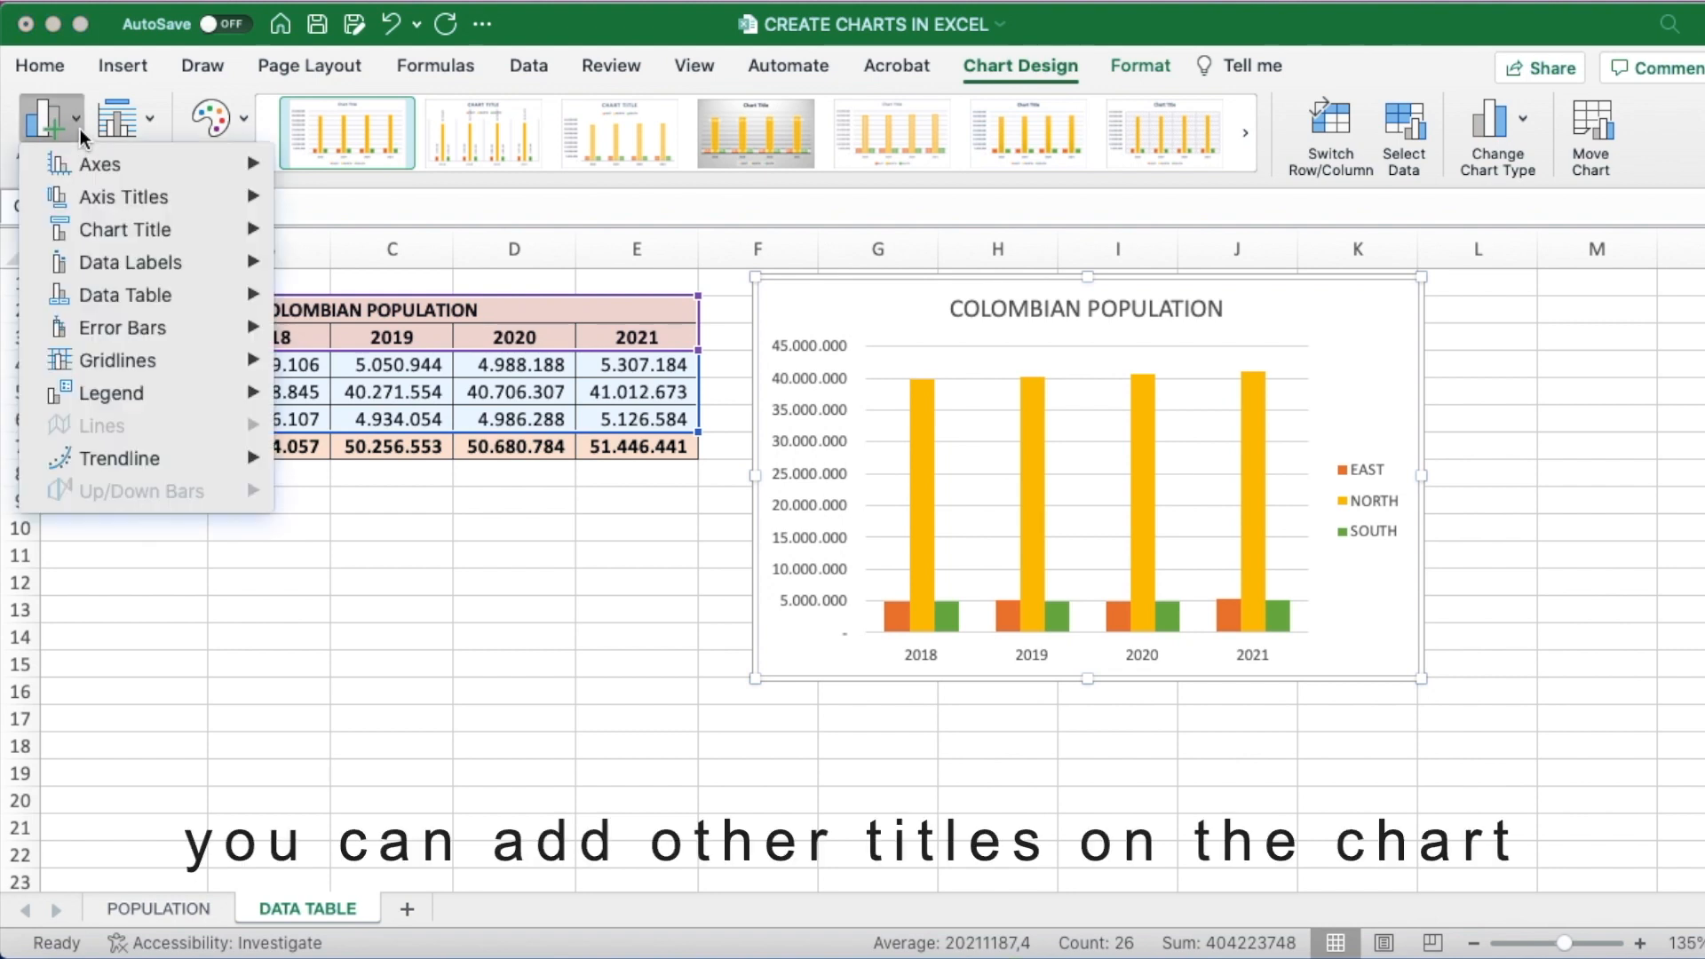
{"action": "mouse_move", "coordinate": [133, 196]}
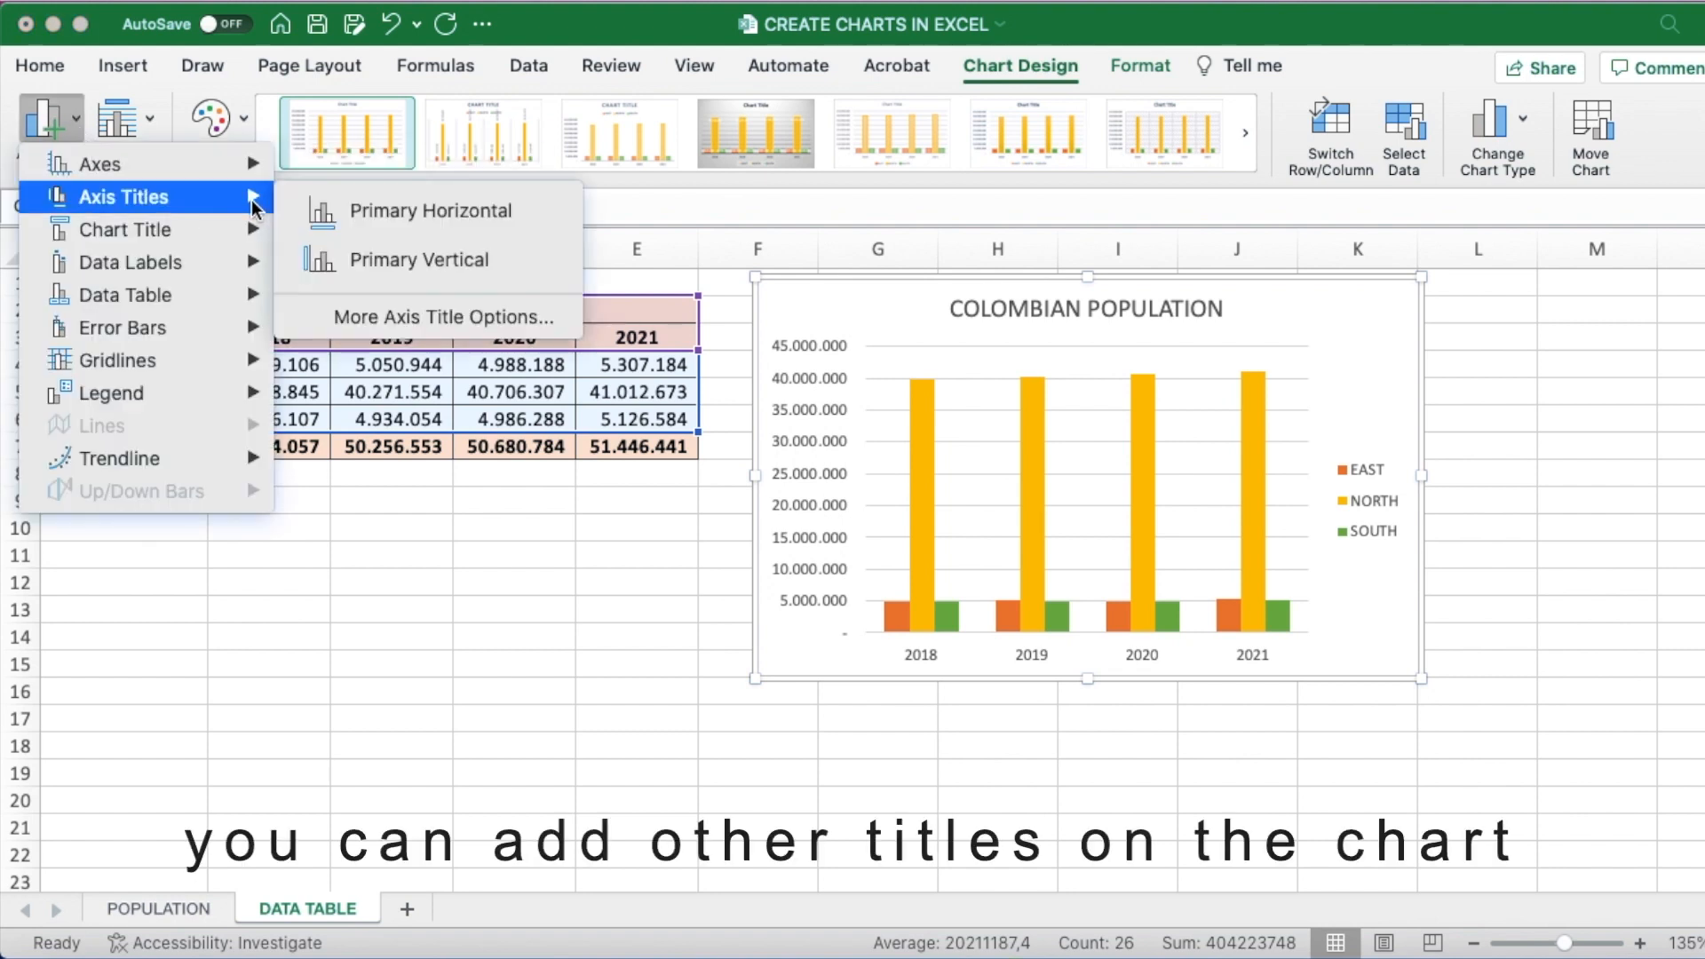
{"action": "left_click", "coordinate": [338, 213]}
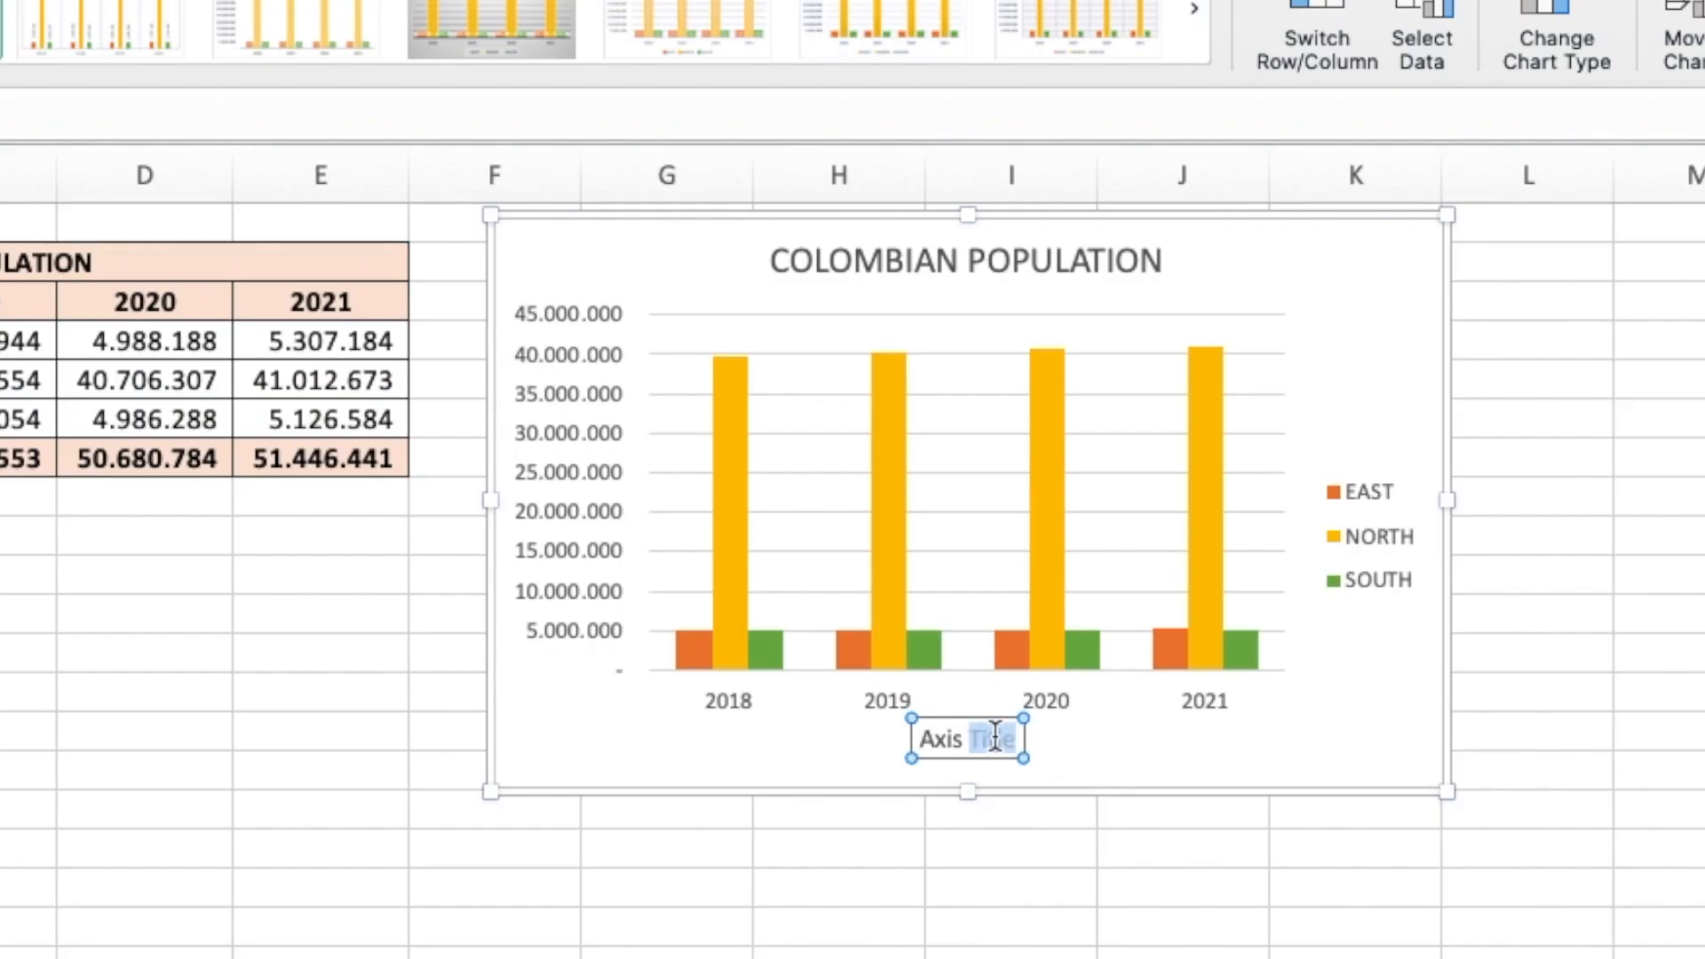
Replace the horizontal axis title's placeholder text with YEARS.
{"action": "triple_click", "coordinate": [1106, 641]}
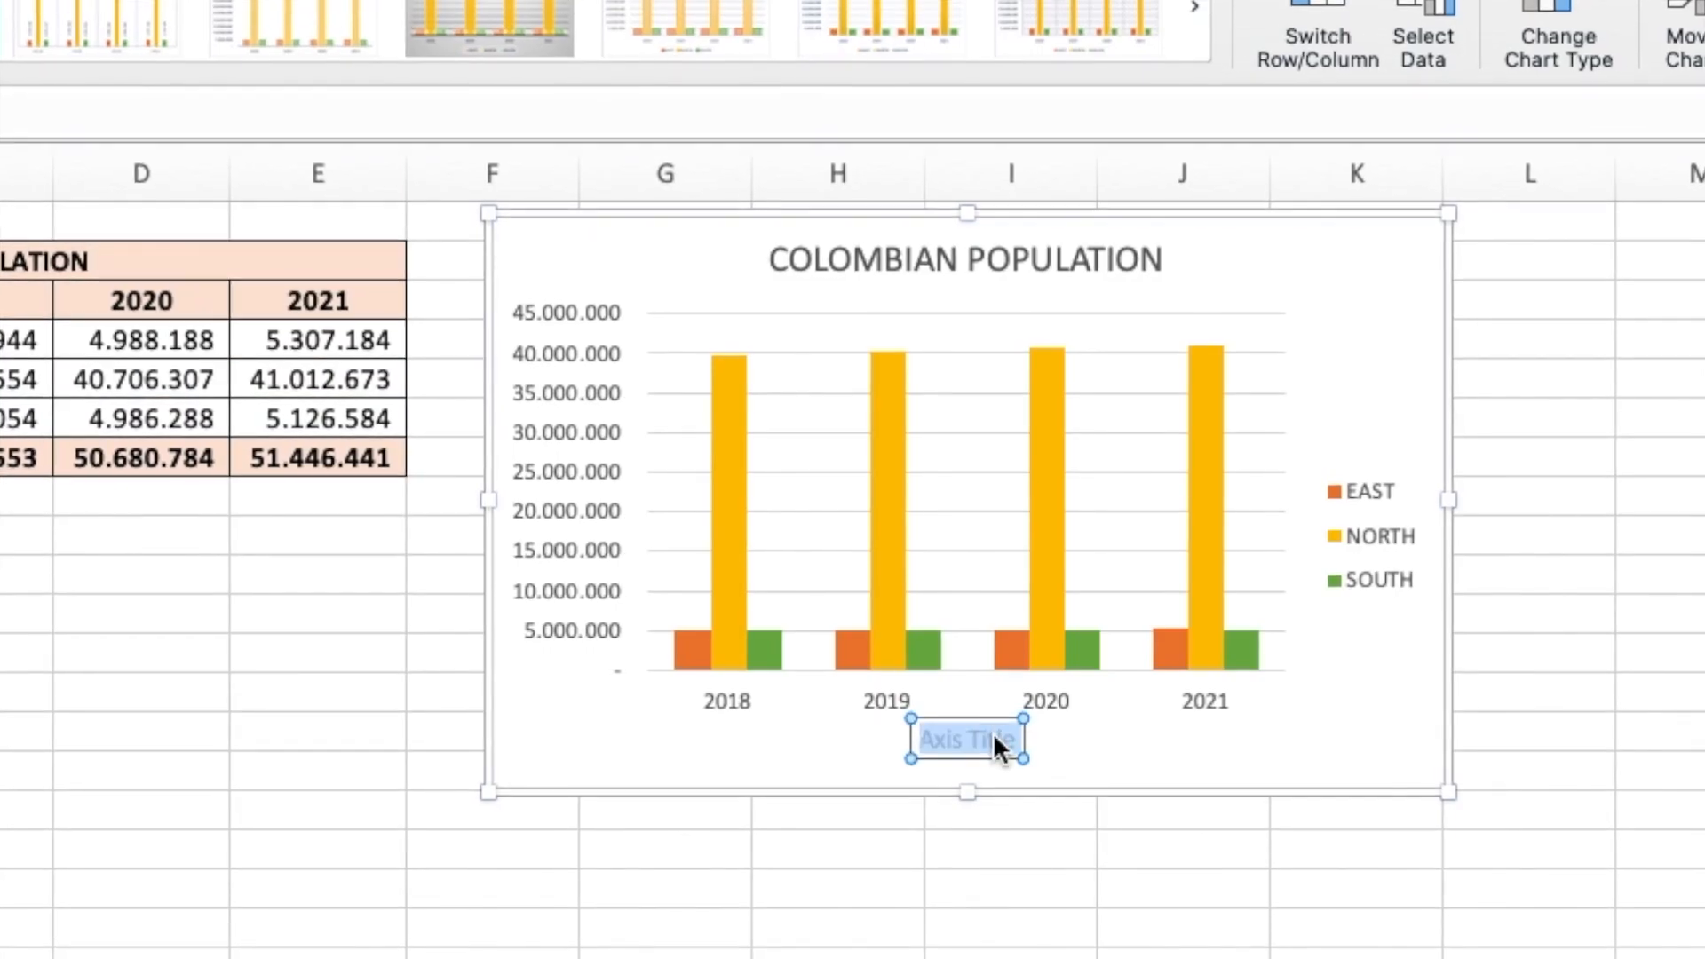
{"action": "type", "text": "YEAR"}
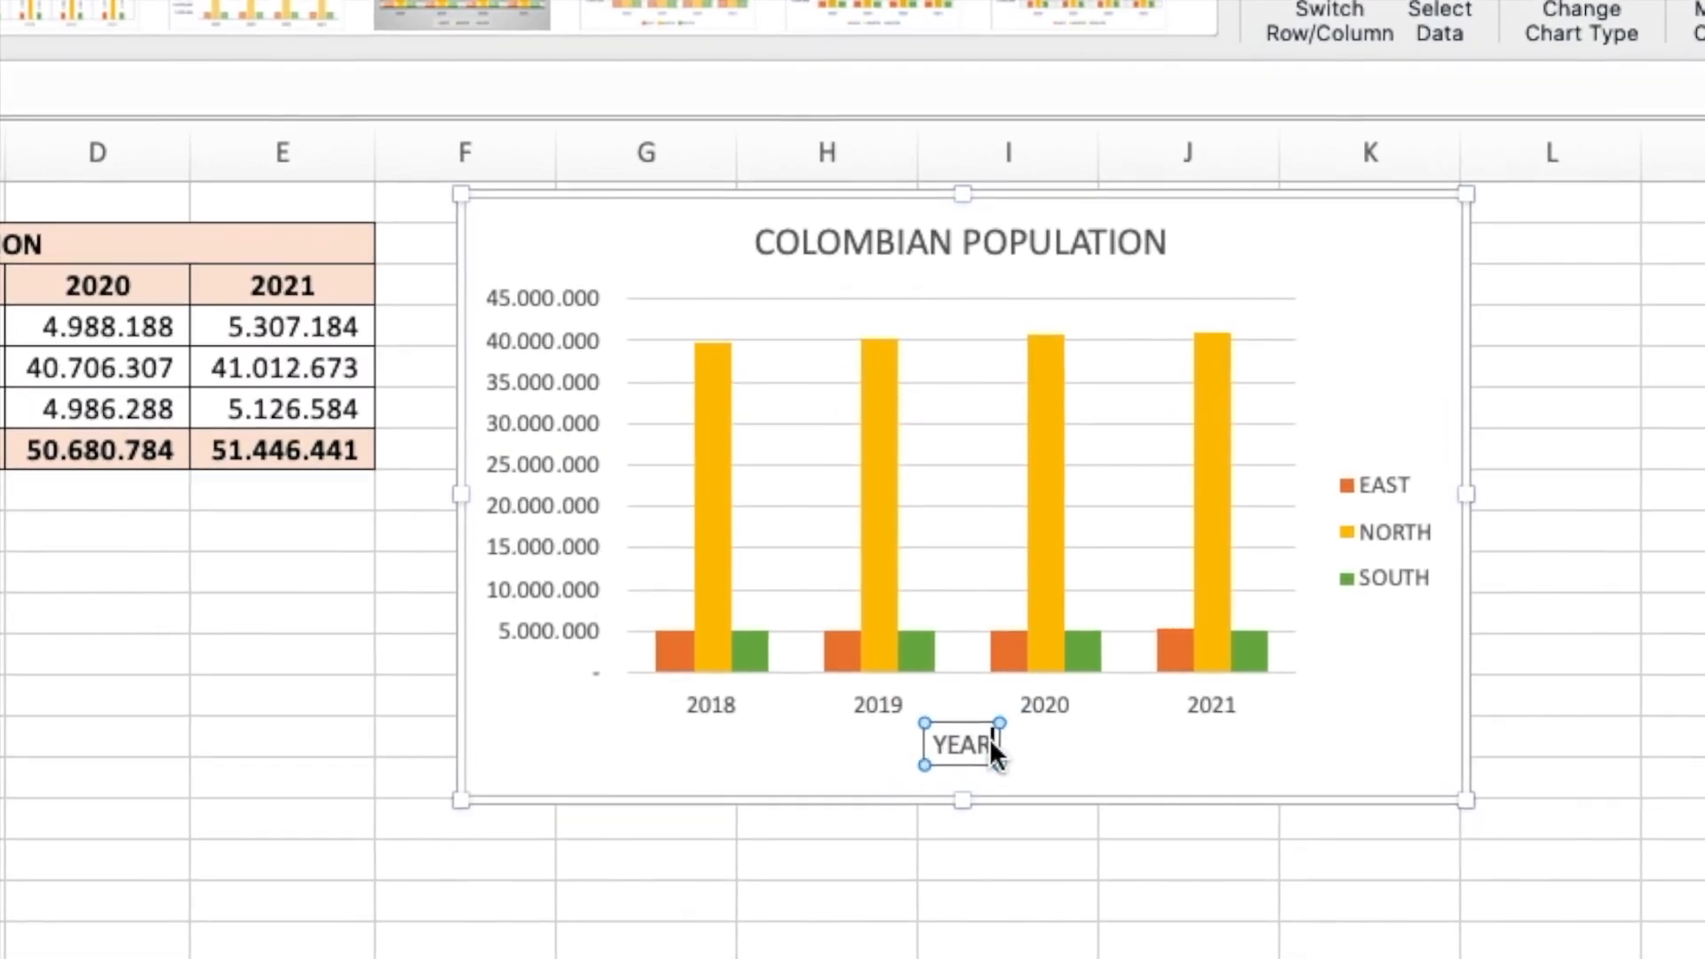
{"action": "type", "text": "S"}
{"action": "left_click", "coordinate": [1066, 749]}
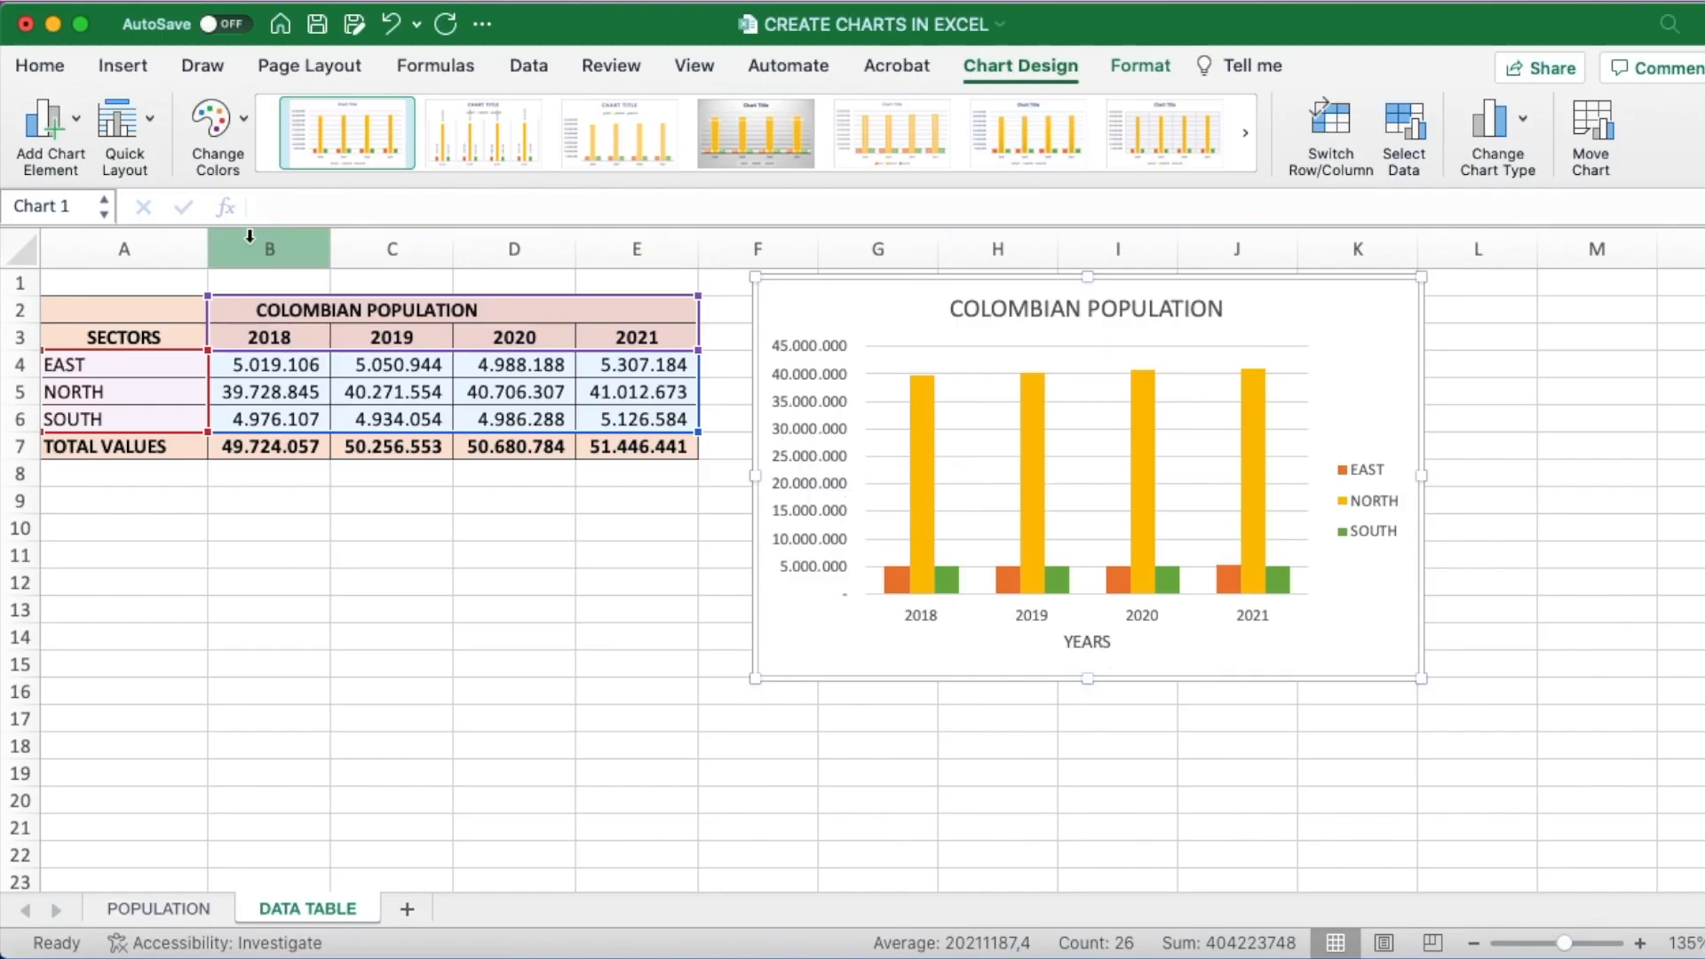
Add a primary vertical axis title to the chart and name it POPULATION.
{"action": "left_click", "coordinate": [79, 134]}
{"action": "mouse_move", "coordinate": [109, 201]}
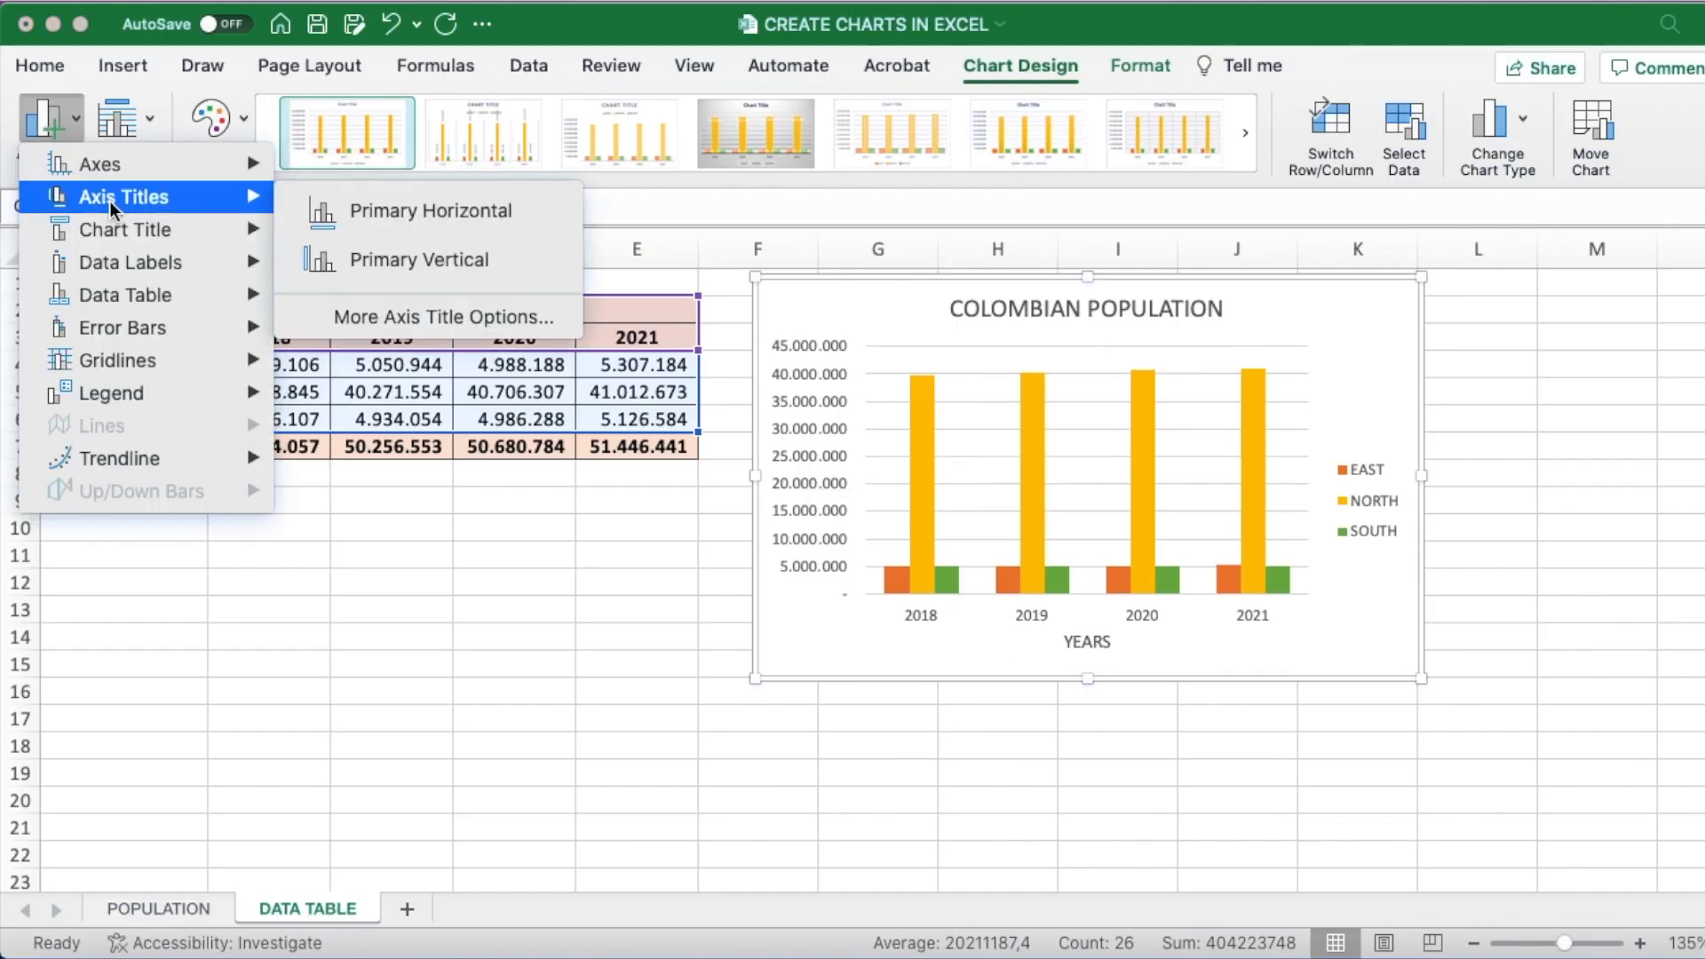
{"action": "left_click", "coordinate": [356, 253]}
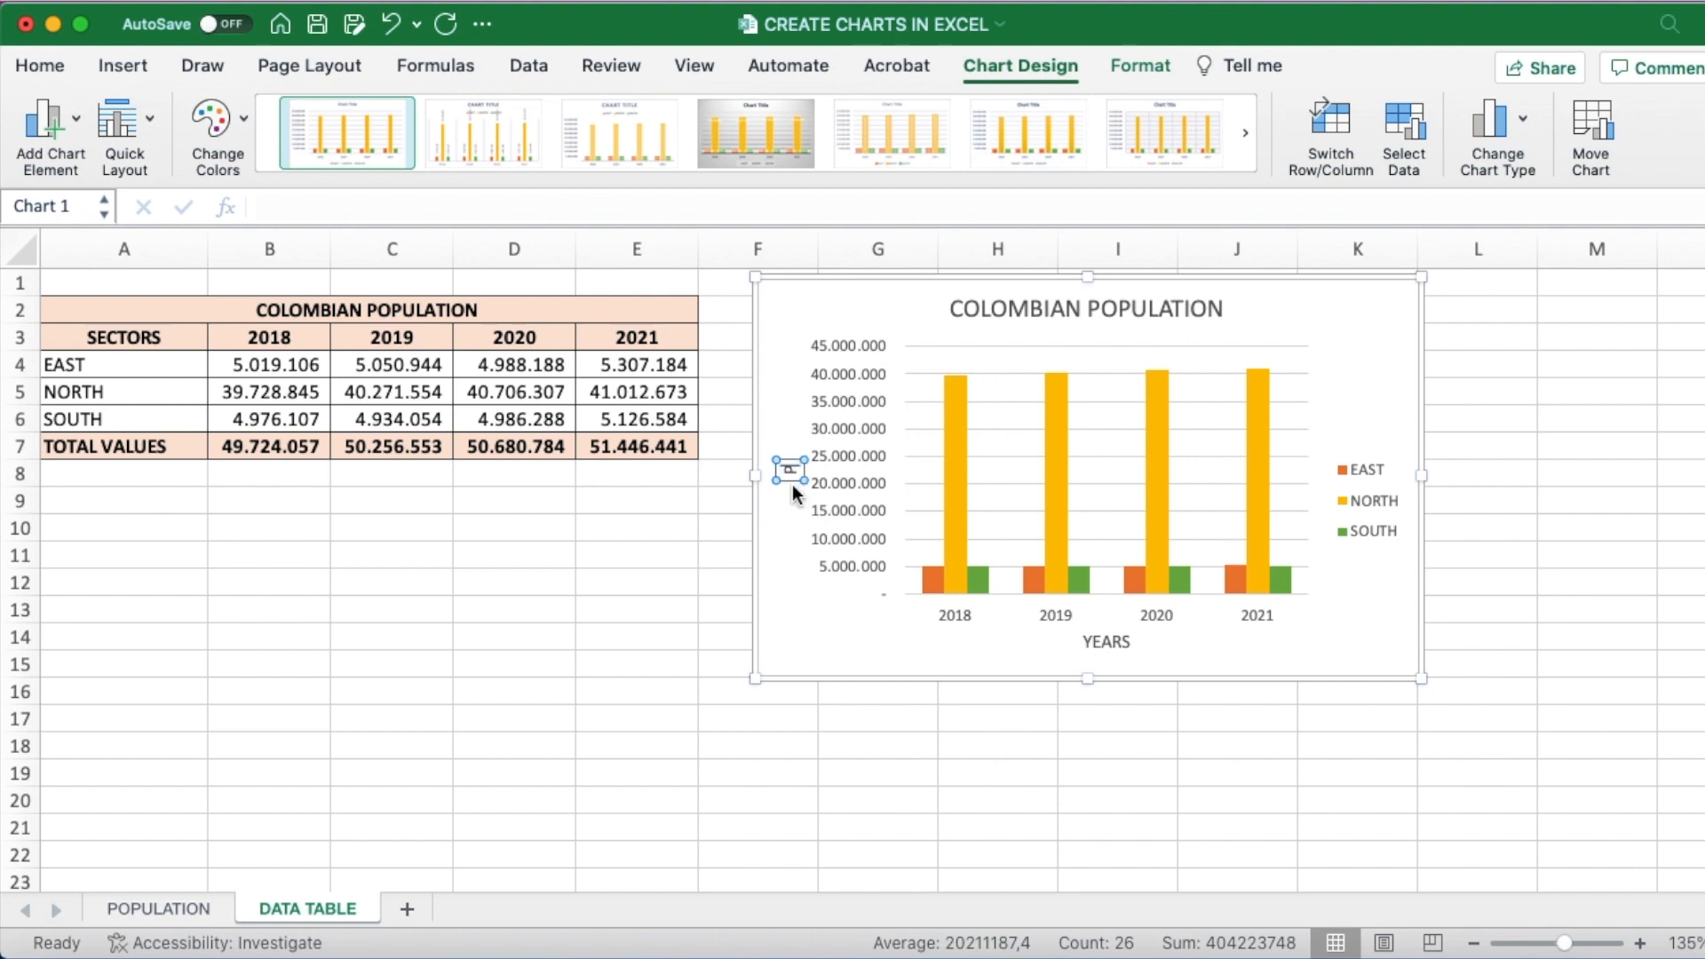
{"action": "type", "text": "POPULA"}
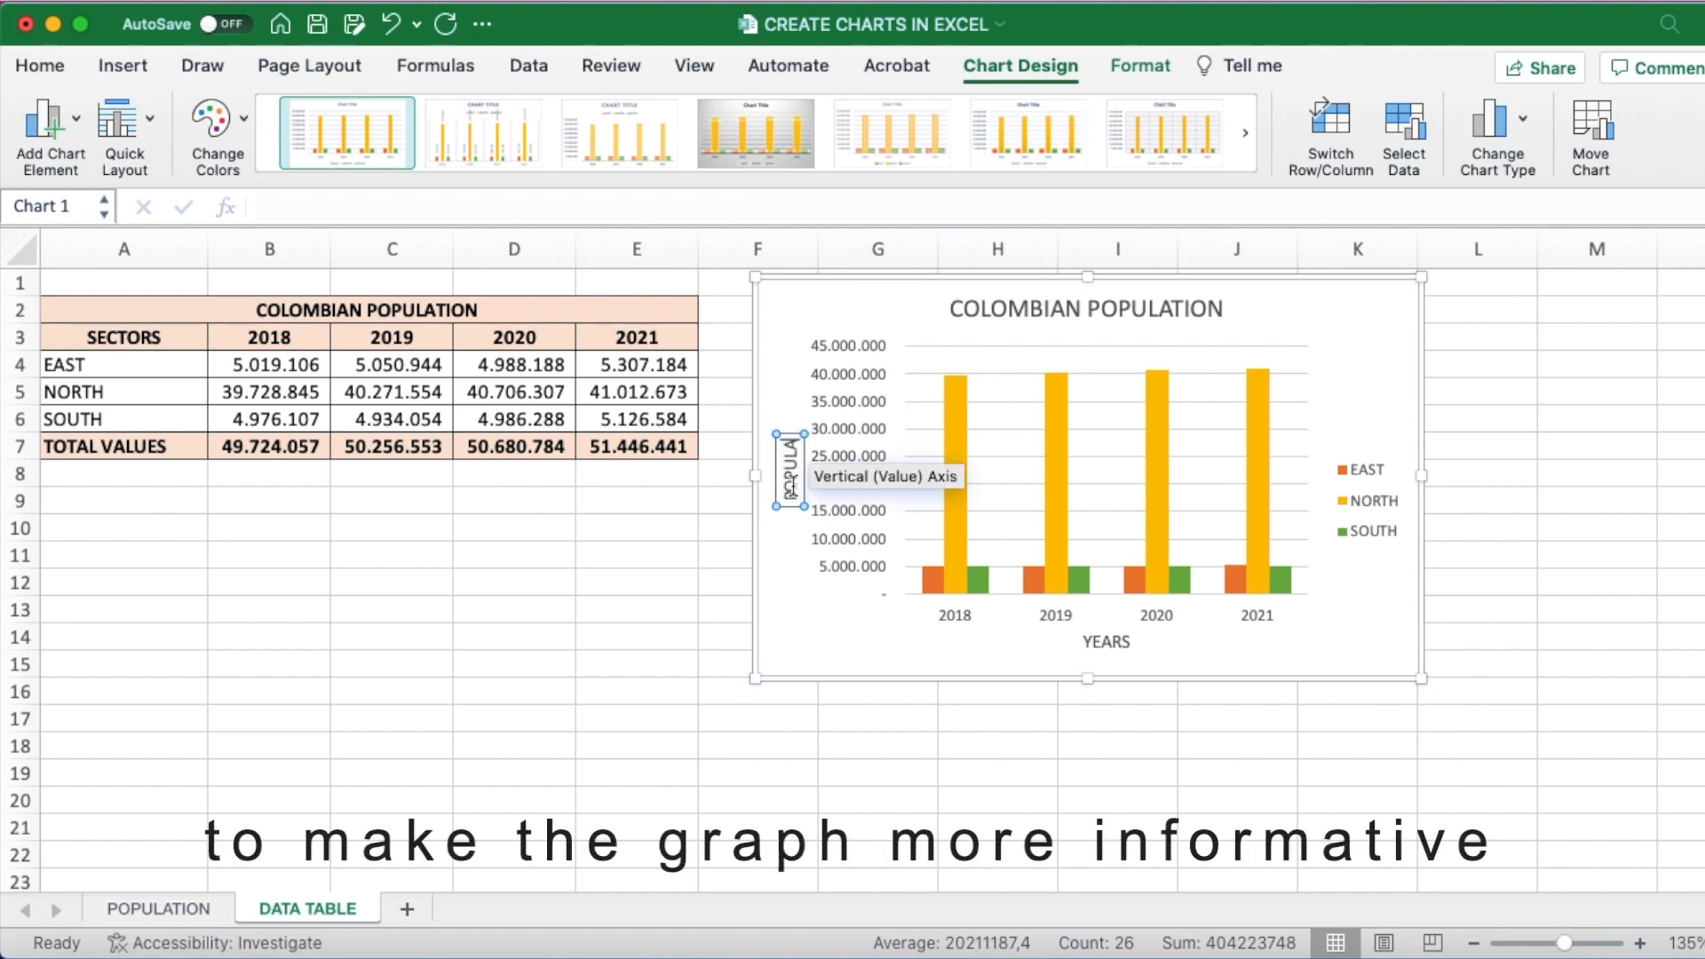
{"action": "type", "text": "TION"}
{"action": "left_click", "coordinate": [811, 648]}
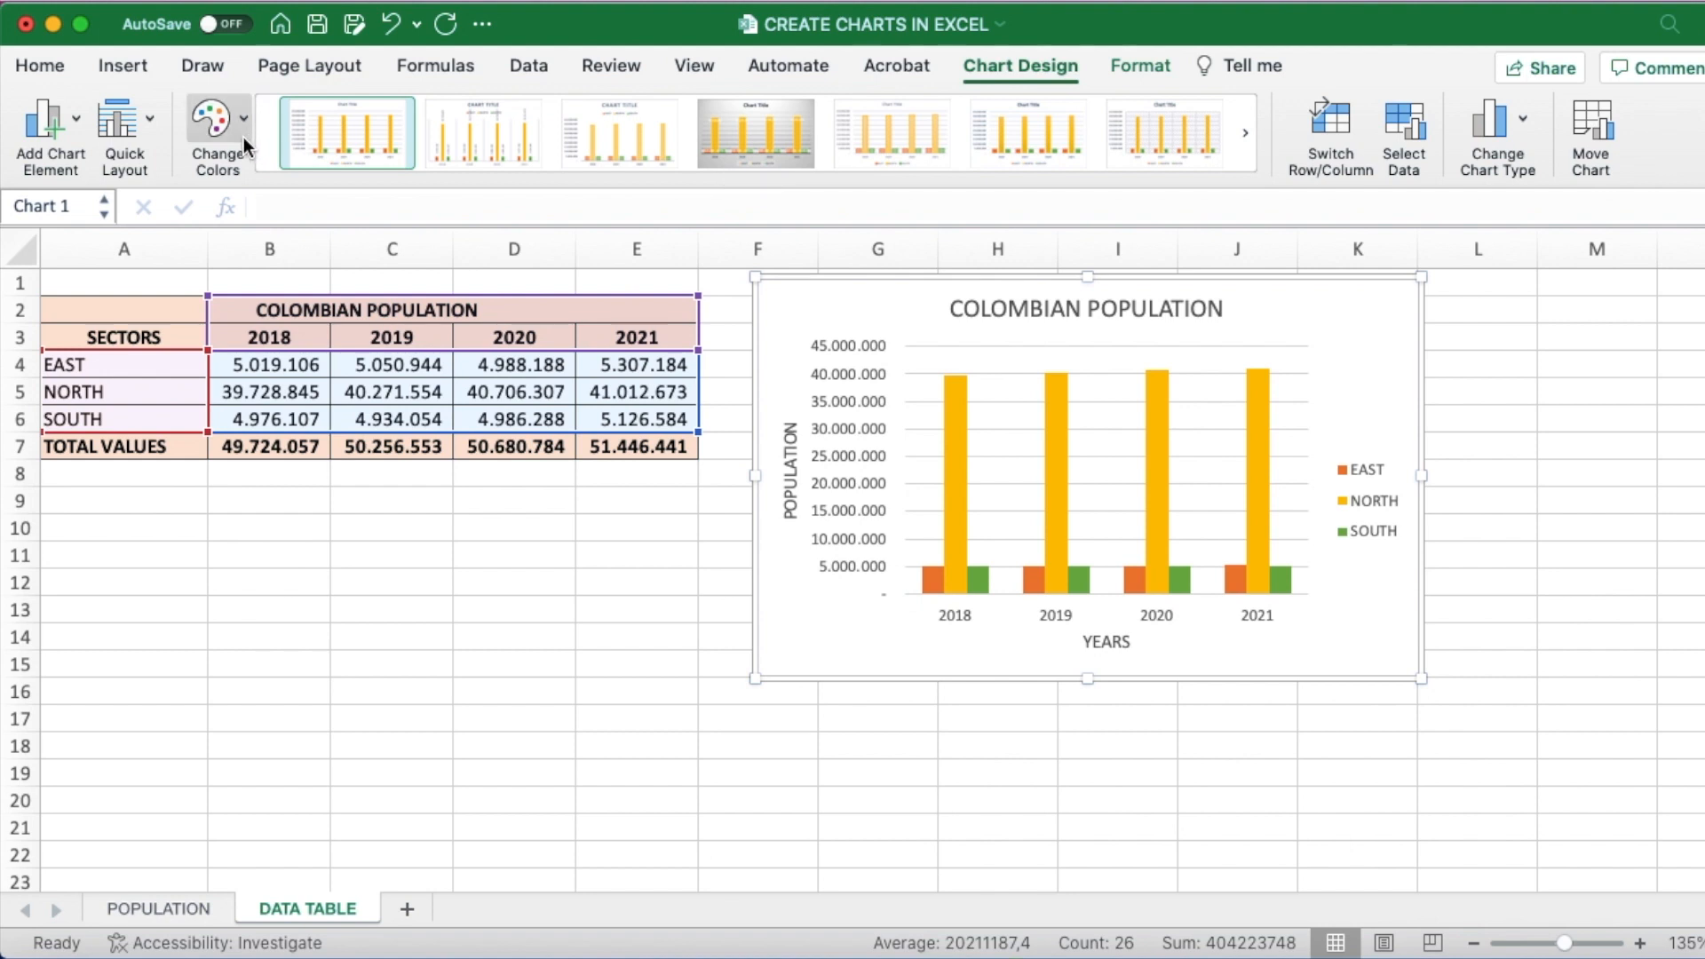
Try switching the chart's rows and columns back and forth several times.
{"action": "left_click", "coordinate": [1345, 128]}
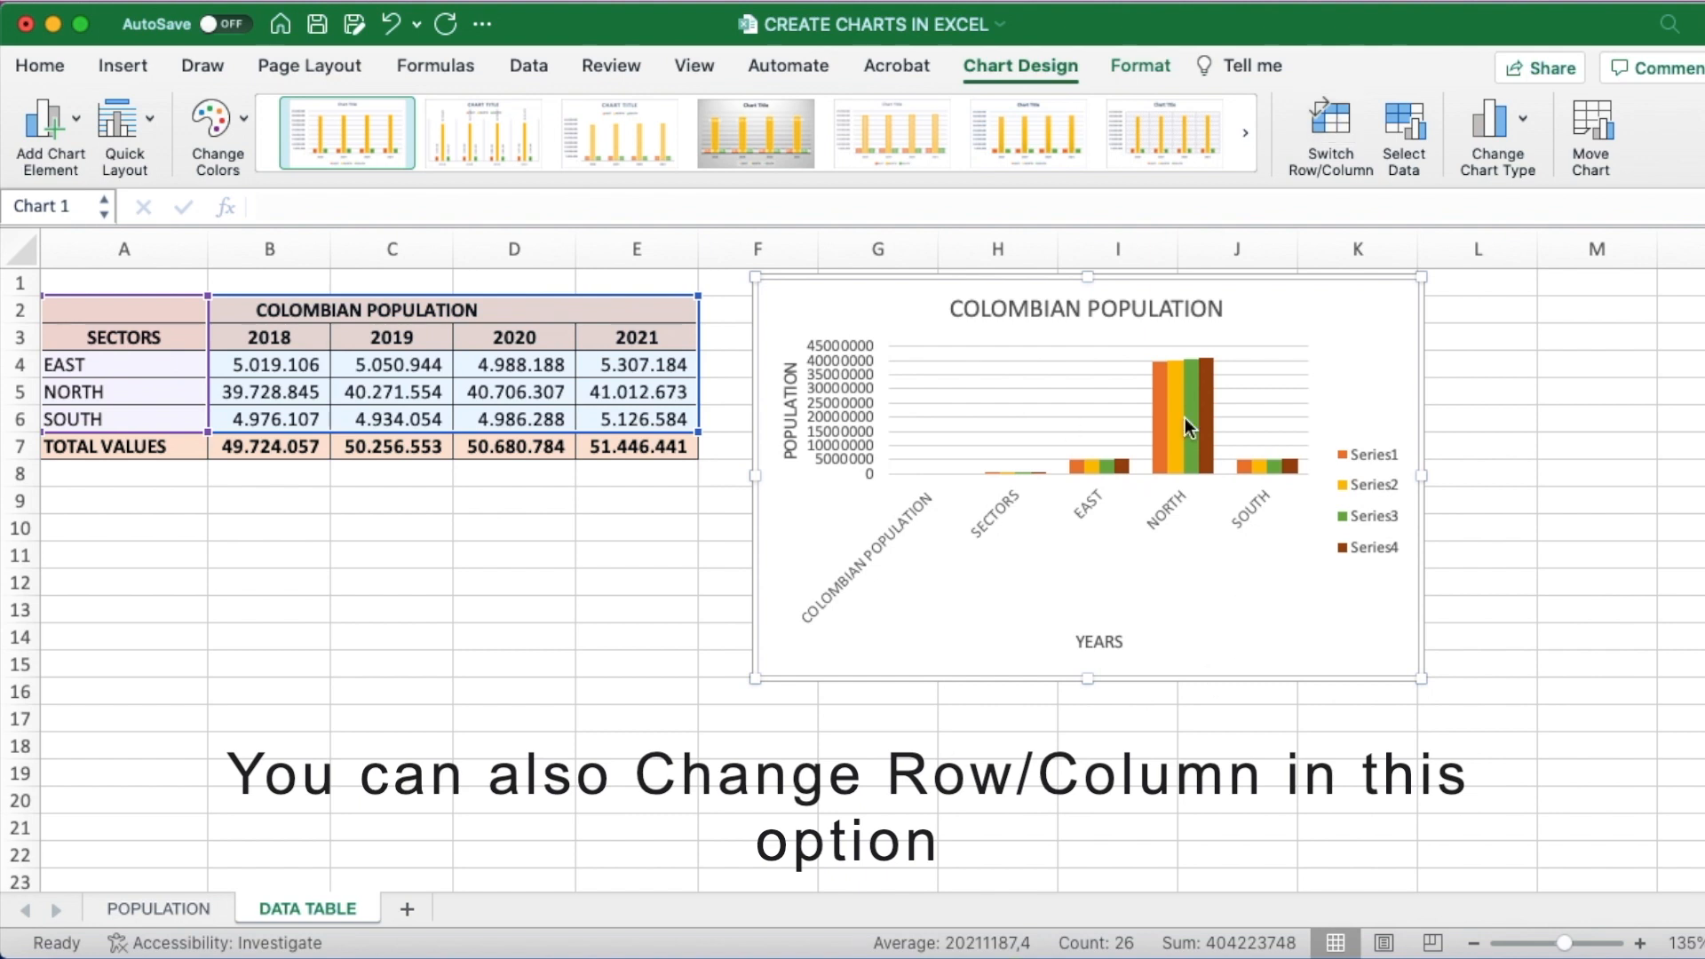
{"action": "left_click", "coordinate": [1318, 120]}
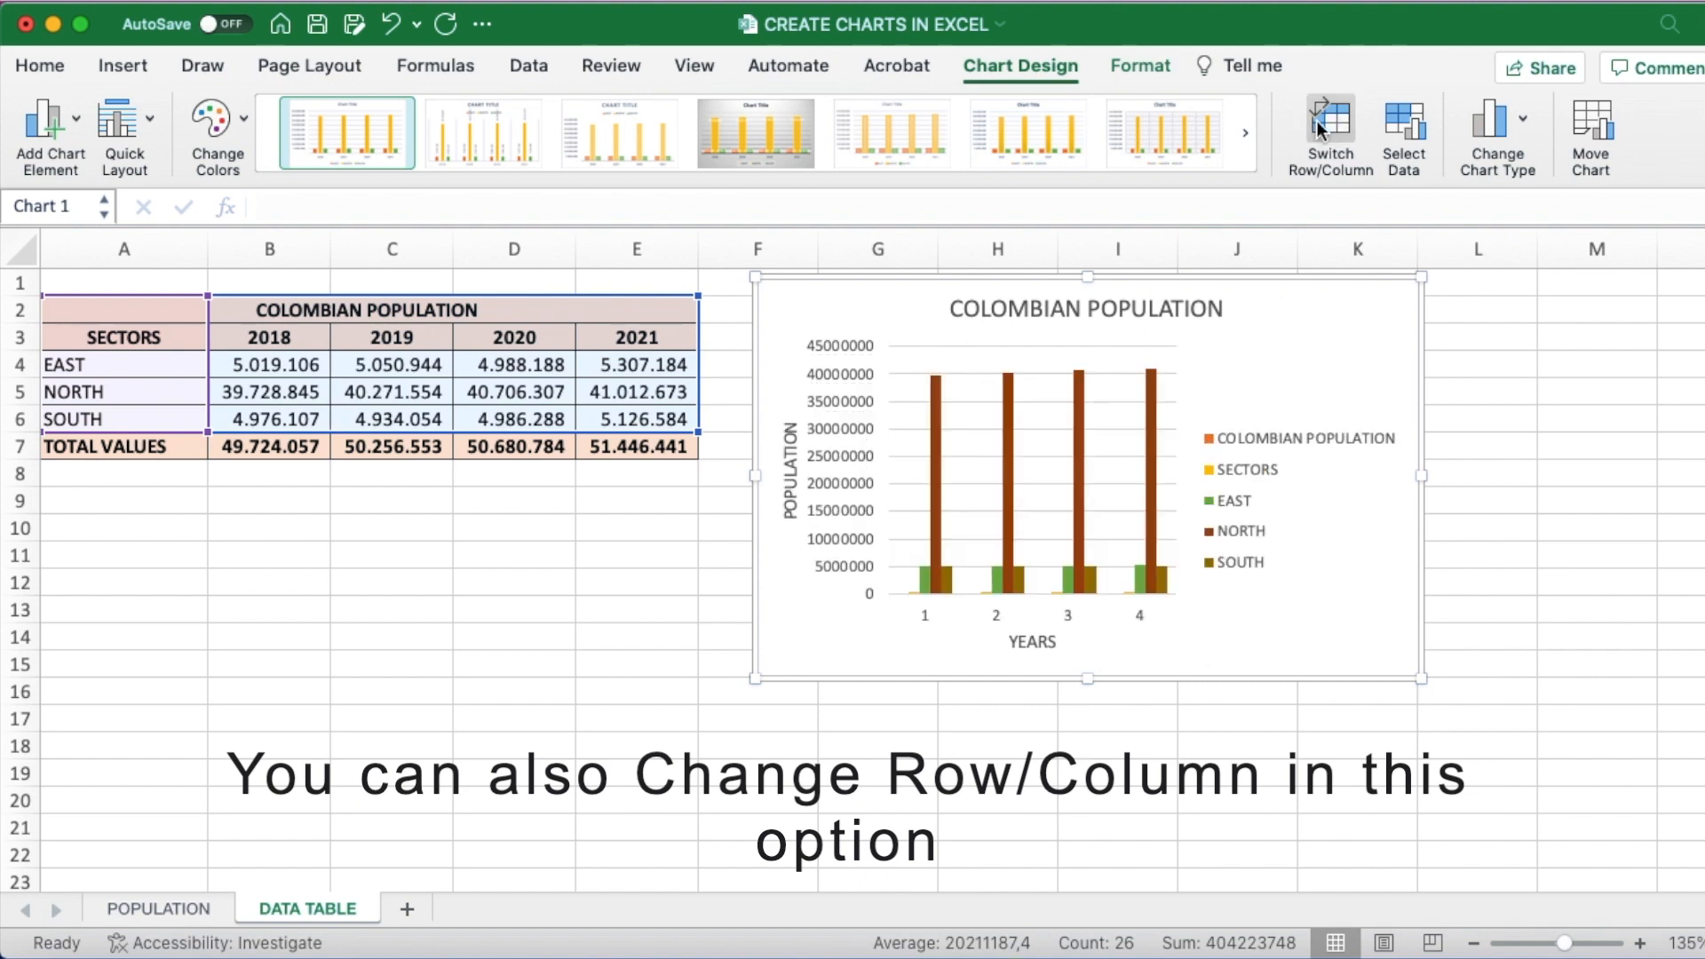
{"action": "left_click", "coordinate": [1318, 121]}
{"action": "left_click", "coordinate": [1319, 120]}
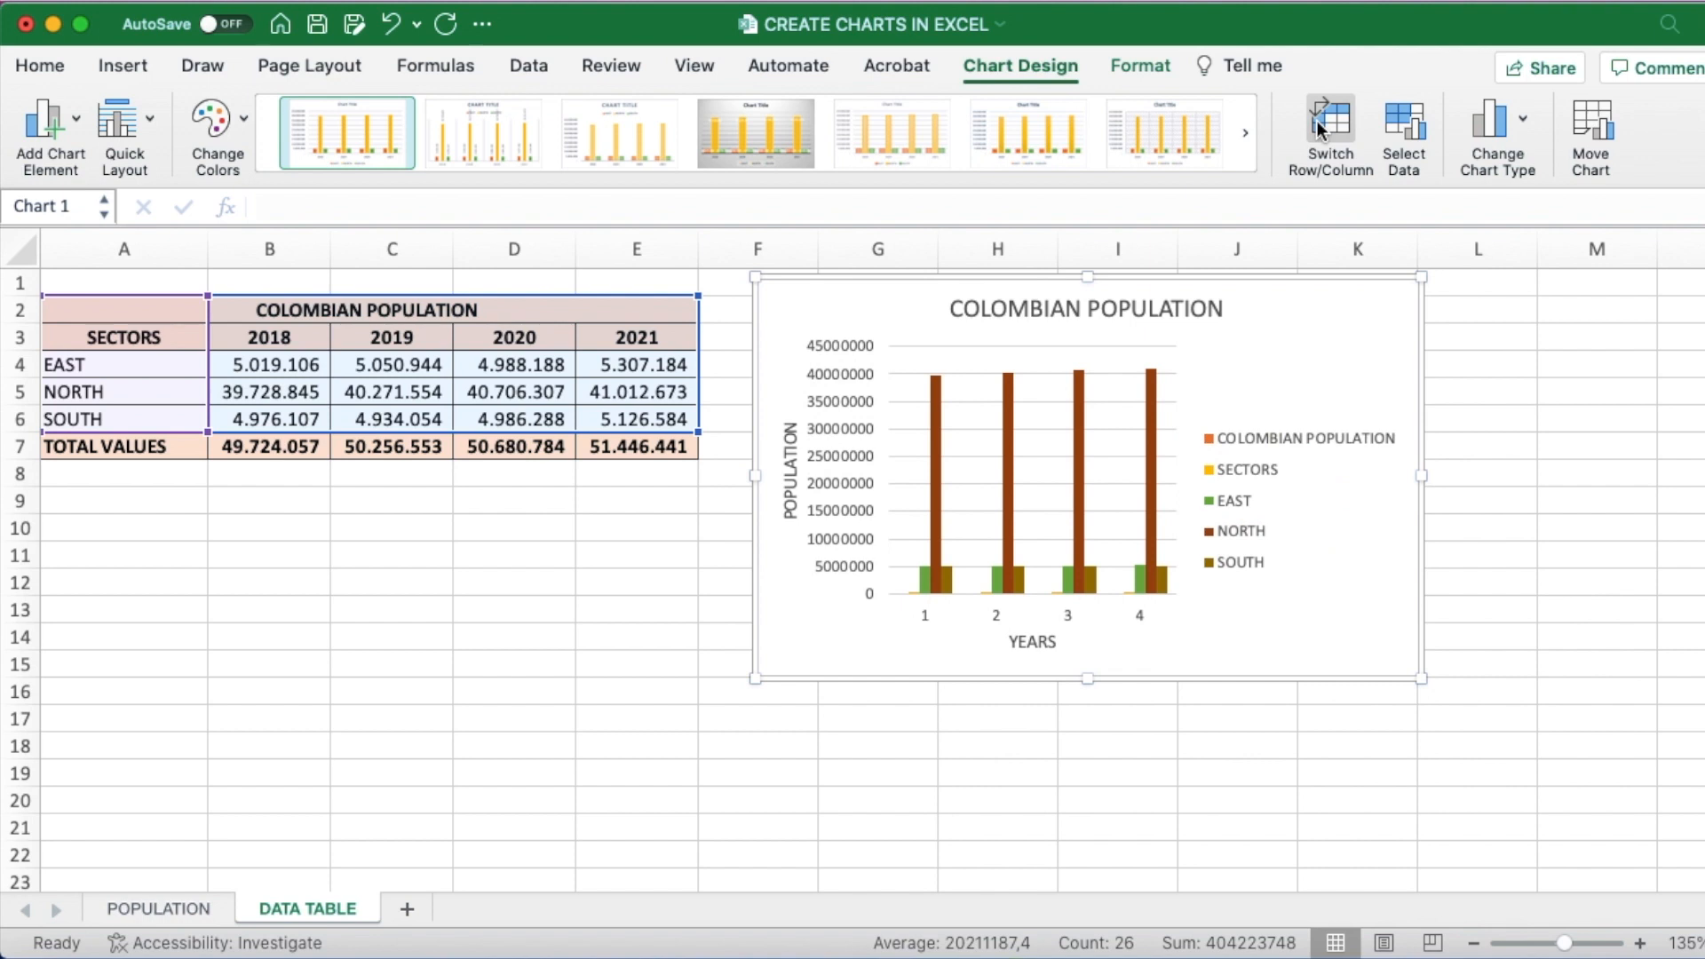
Undo the row and column switches of the chart.
{"action": "left_click", "coordinate": [395, 25]}
{"action": "left_click", "coordinate": [395, 25]}
{"action": "left_click", "coordinate": [395, 25]}
{"action": "left_click", "coordinate": [396, 25]}
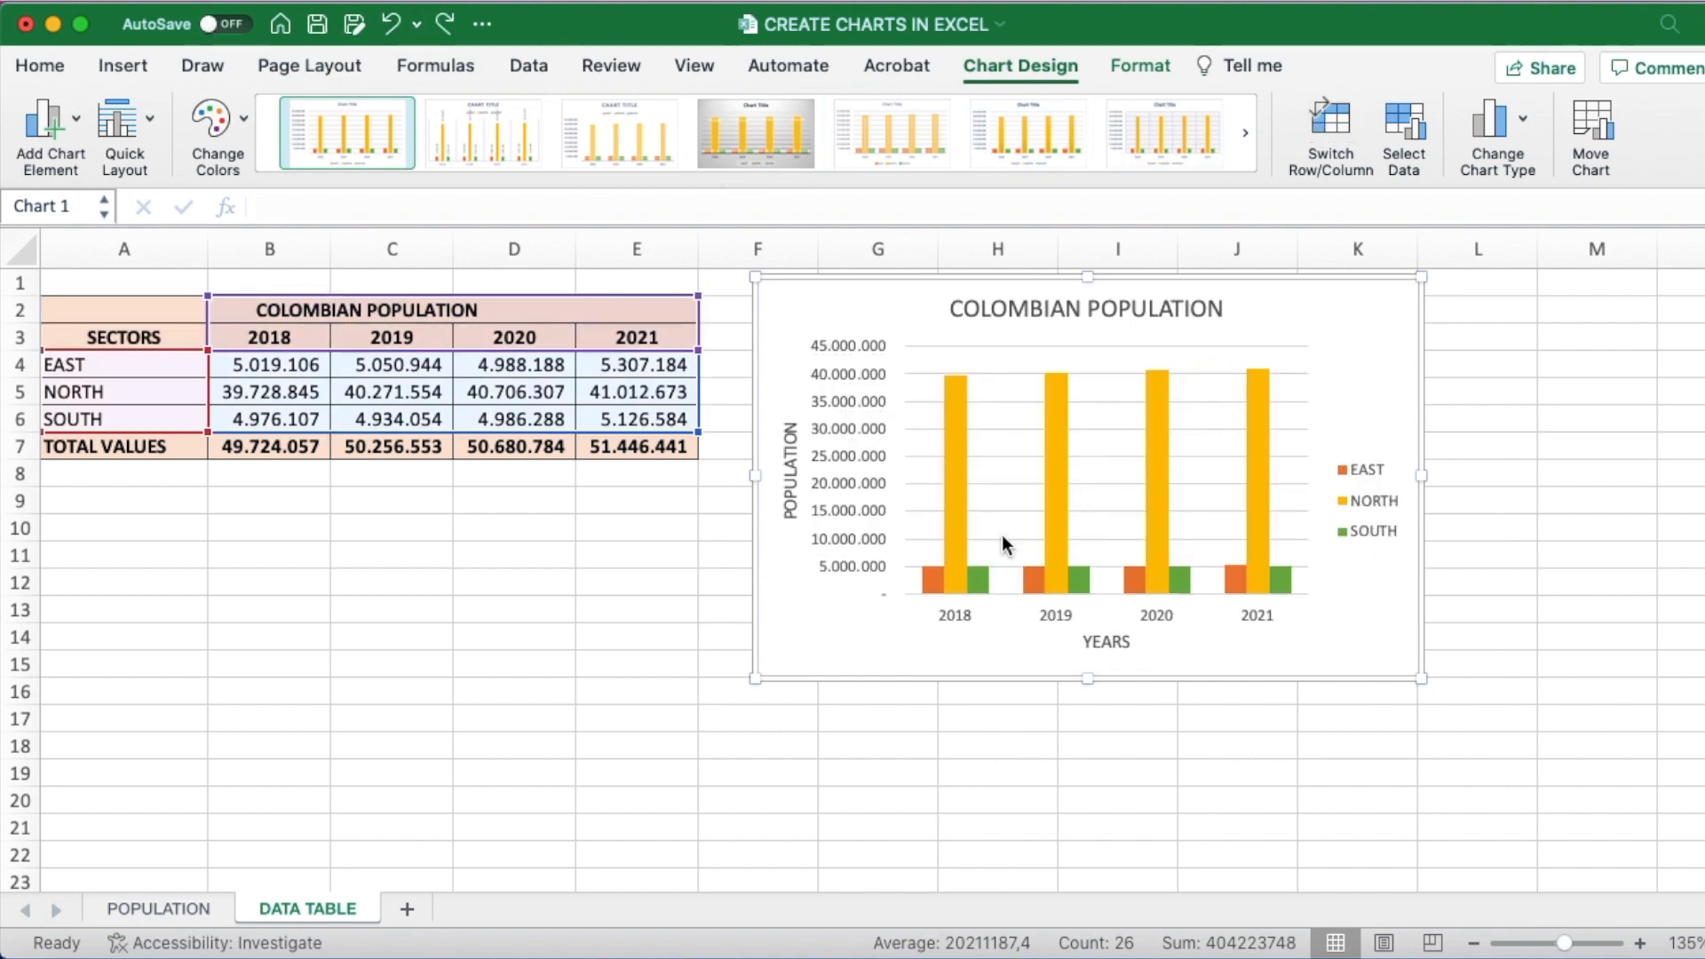
Review the chart's data source settings, including the chart data range and the EAST series name reference, and accept them as they are.
{"action": "left_click", "coordinate": [1410, 128]}
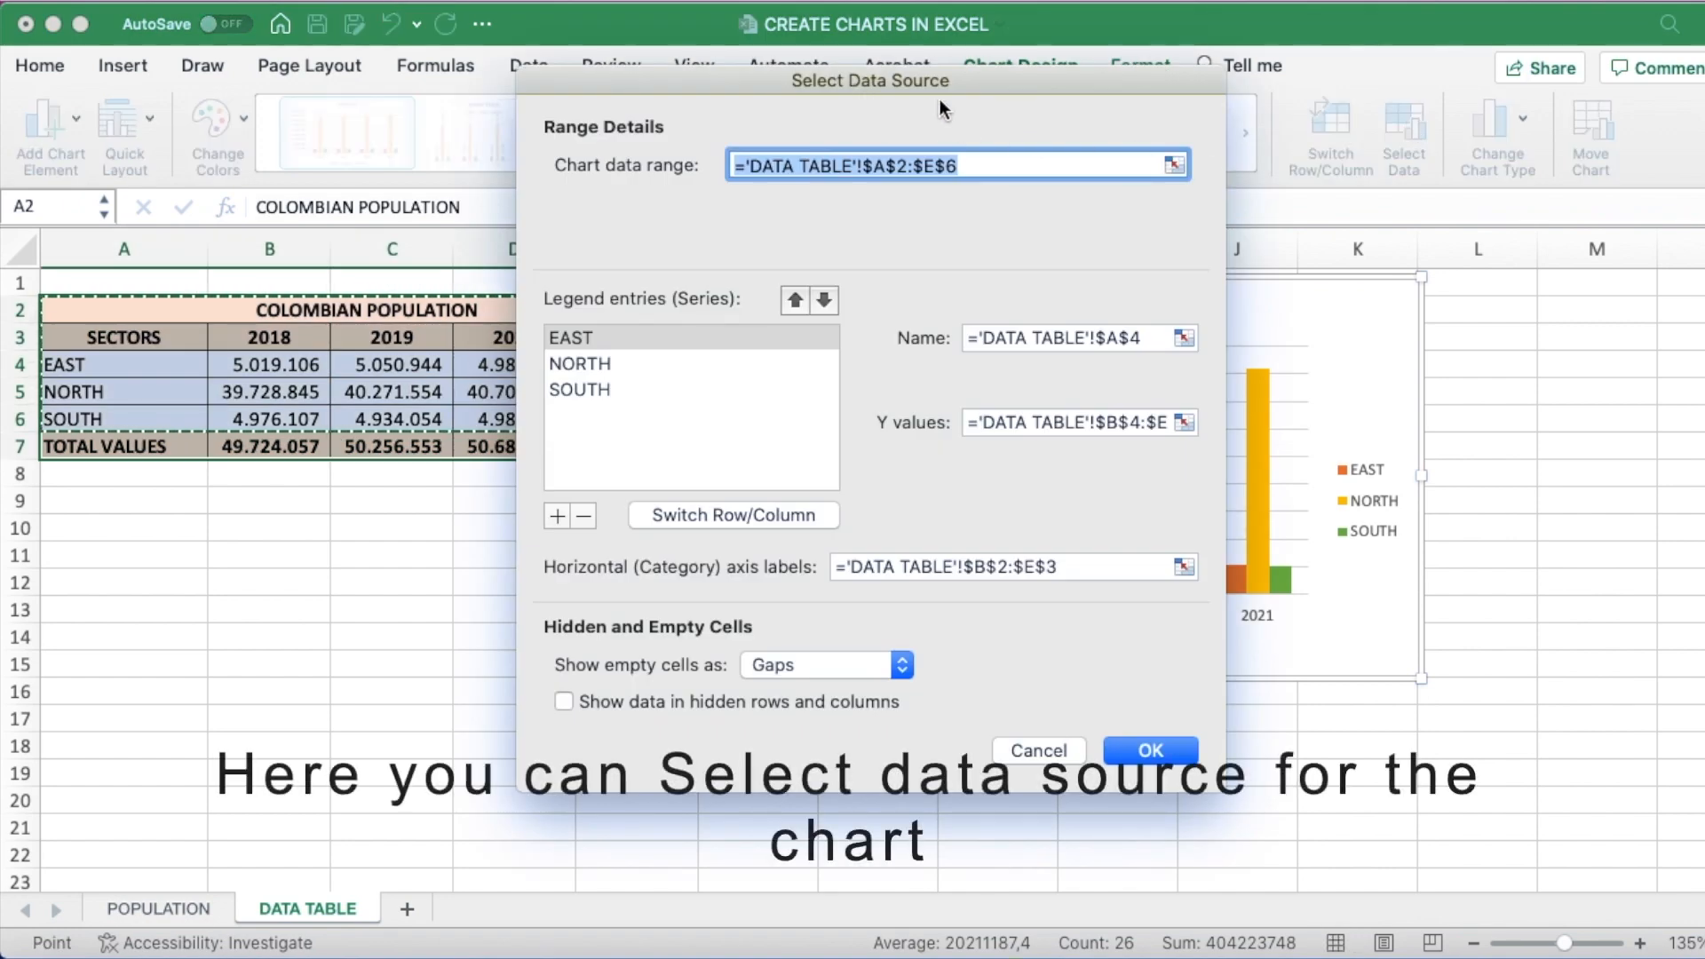
{"action": "left_click_drag", "start_coordinate": [935, 85], "coordinate": [1173, 133]}
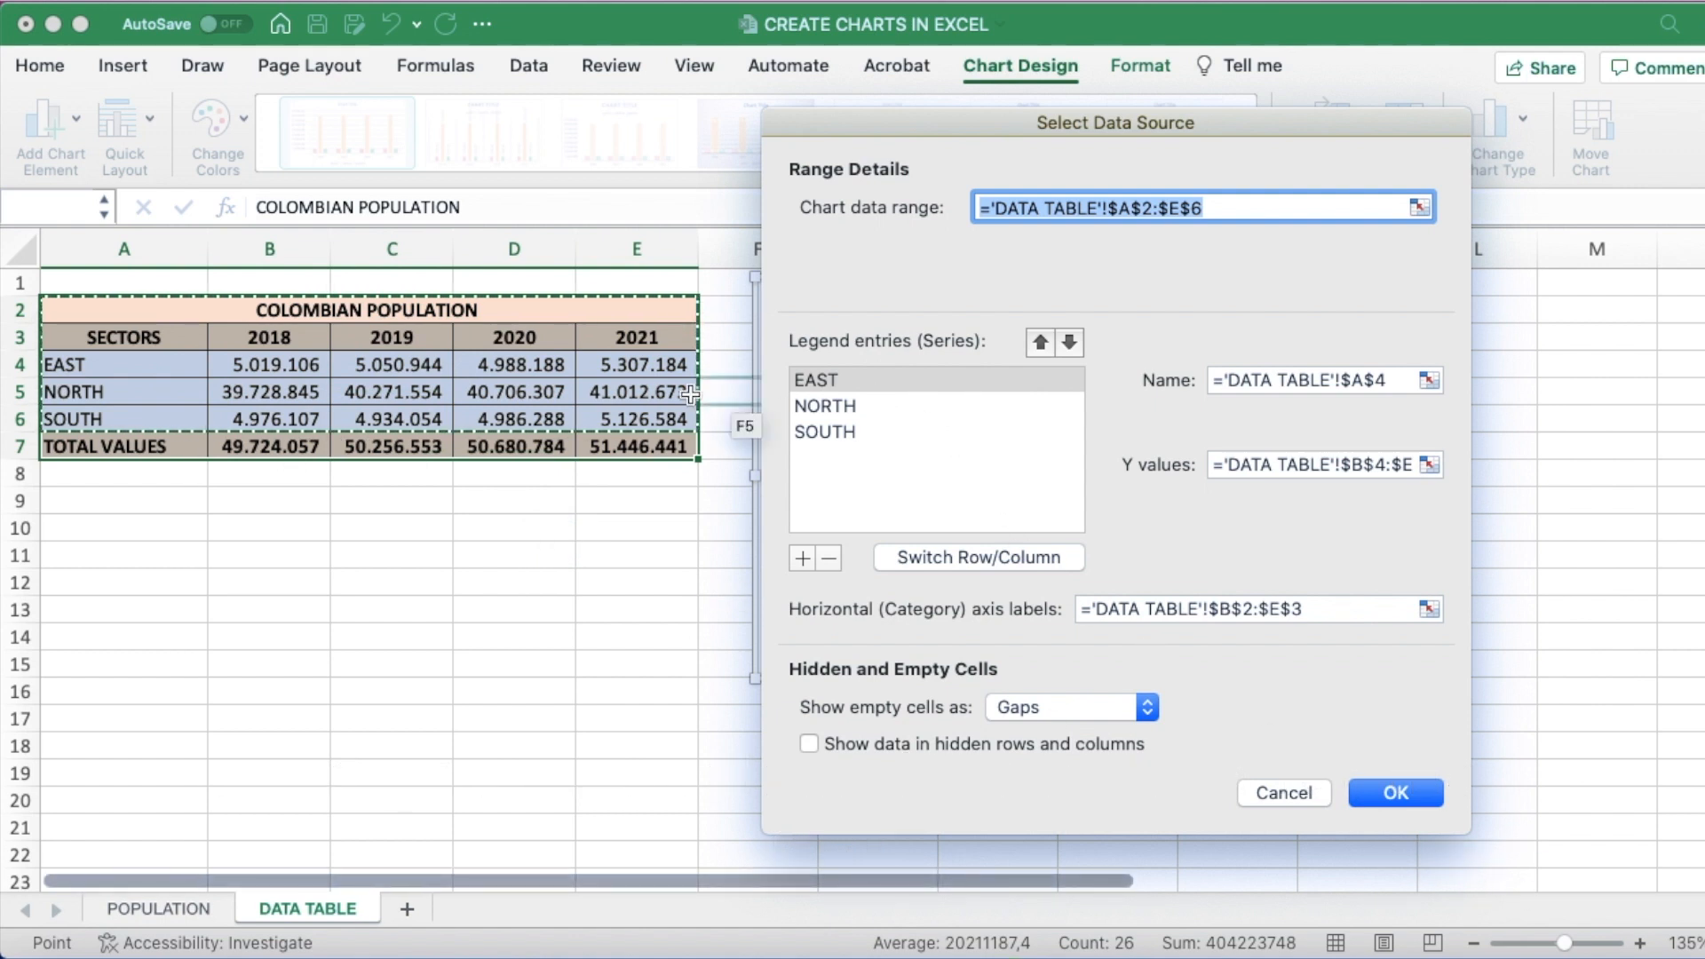
{"action": "left_click", "coordinate": [1256, 211]}
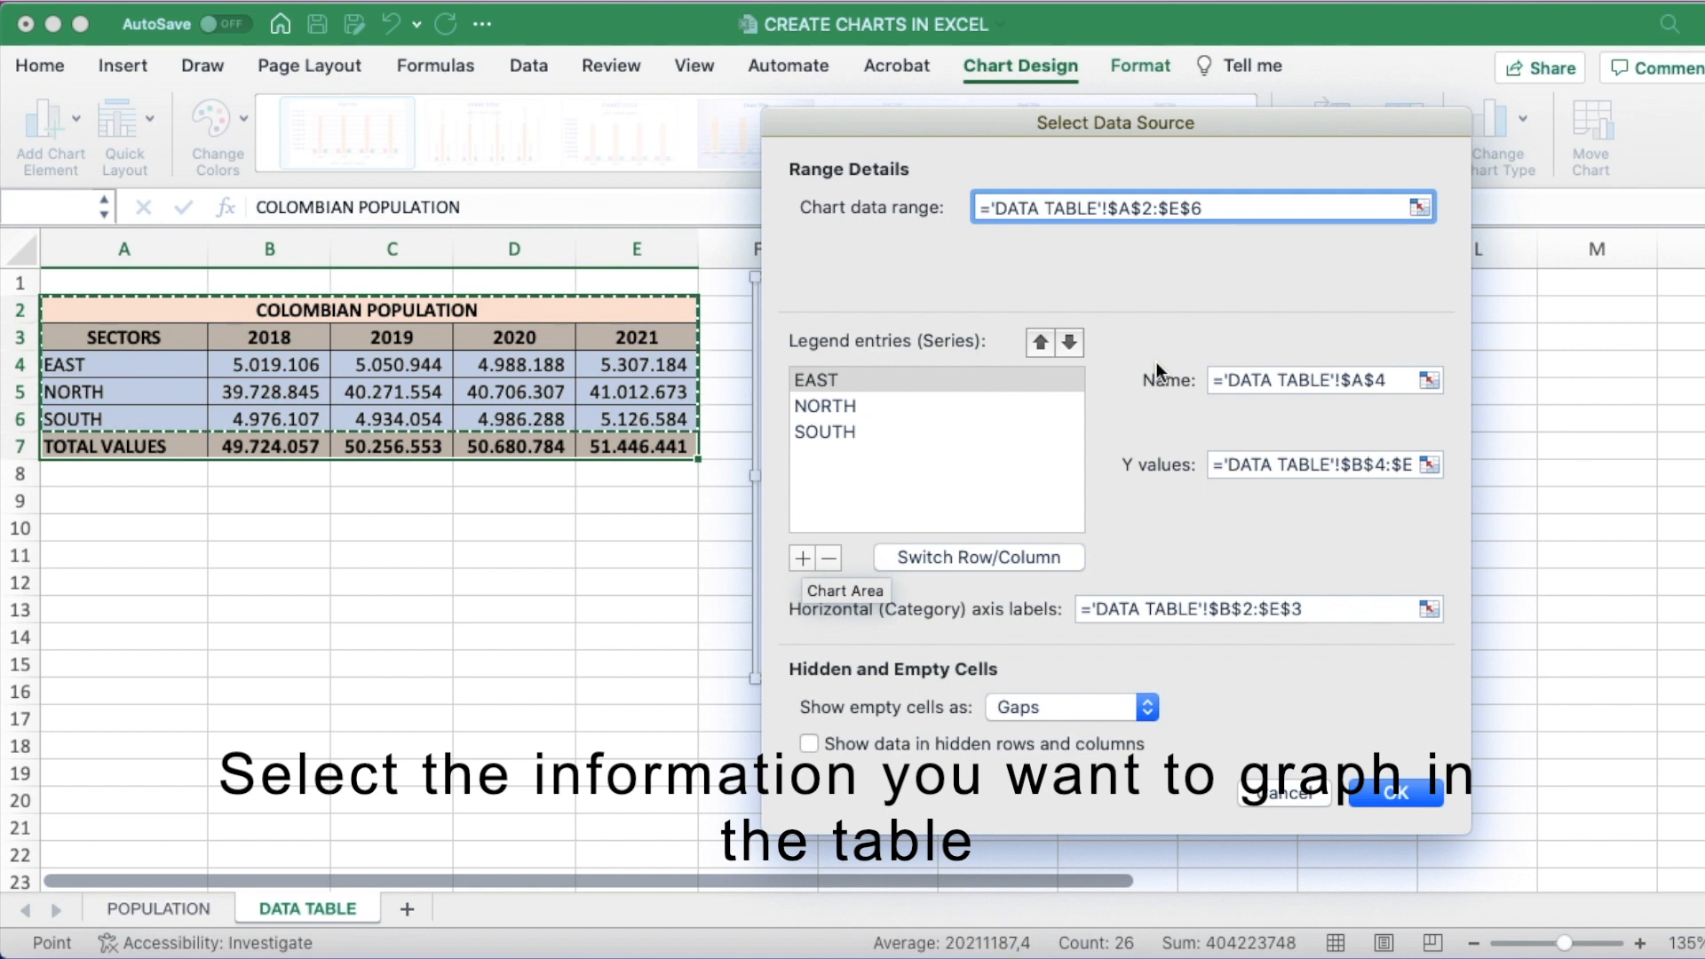
{"action": "left_click", "coordinate": [1355, 384]}
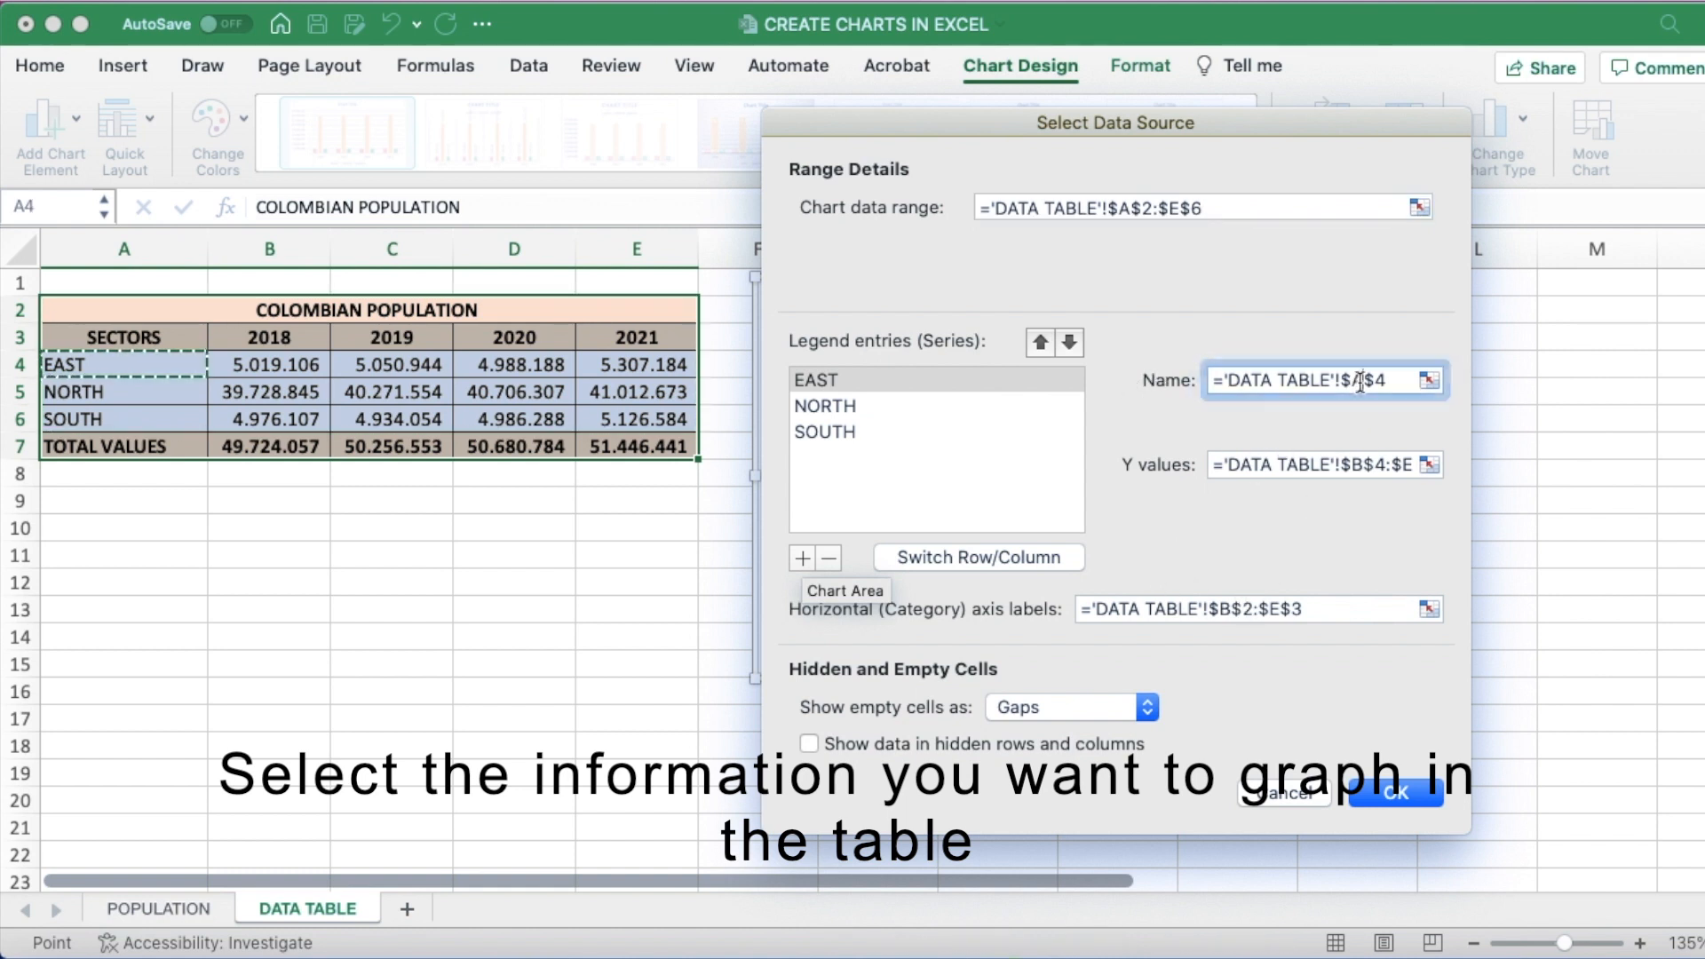
{"action": "left_click", "coordinate": [1429, 382]}
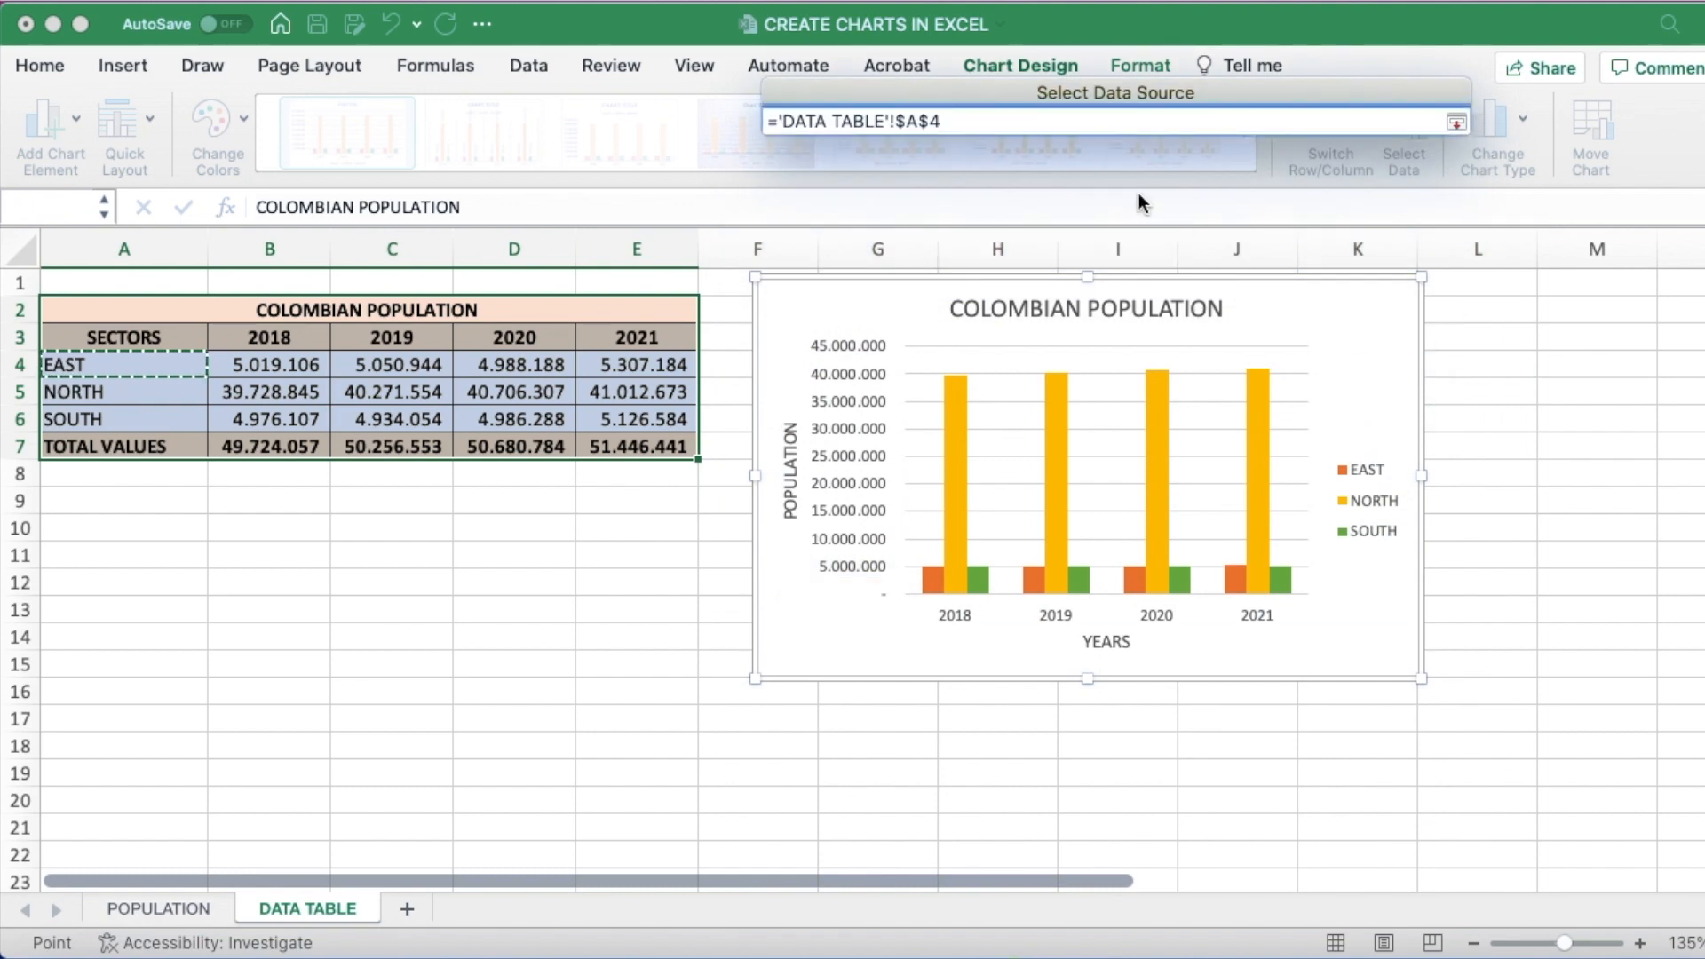
{"action": "key", "text": "Return"}
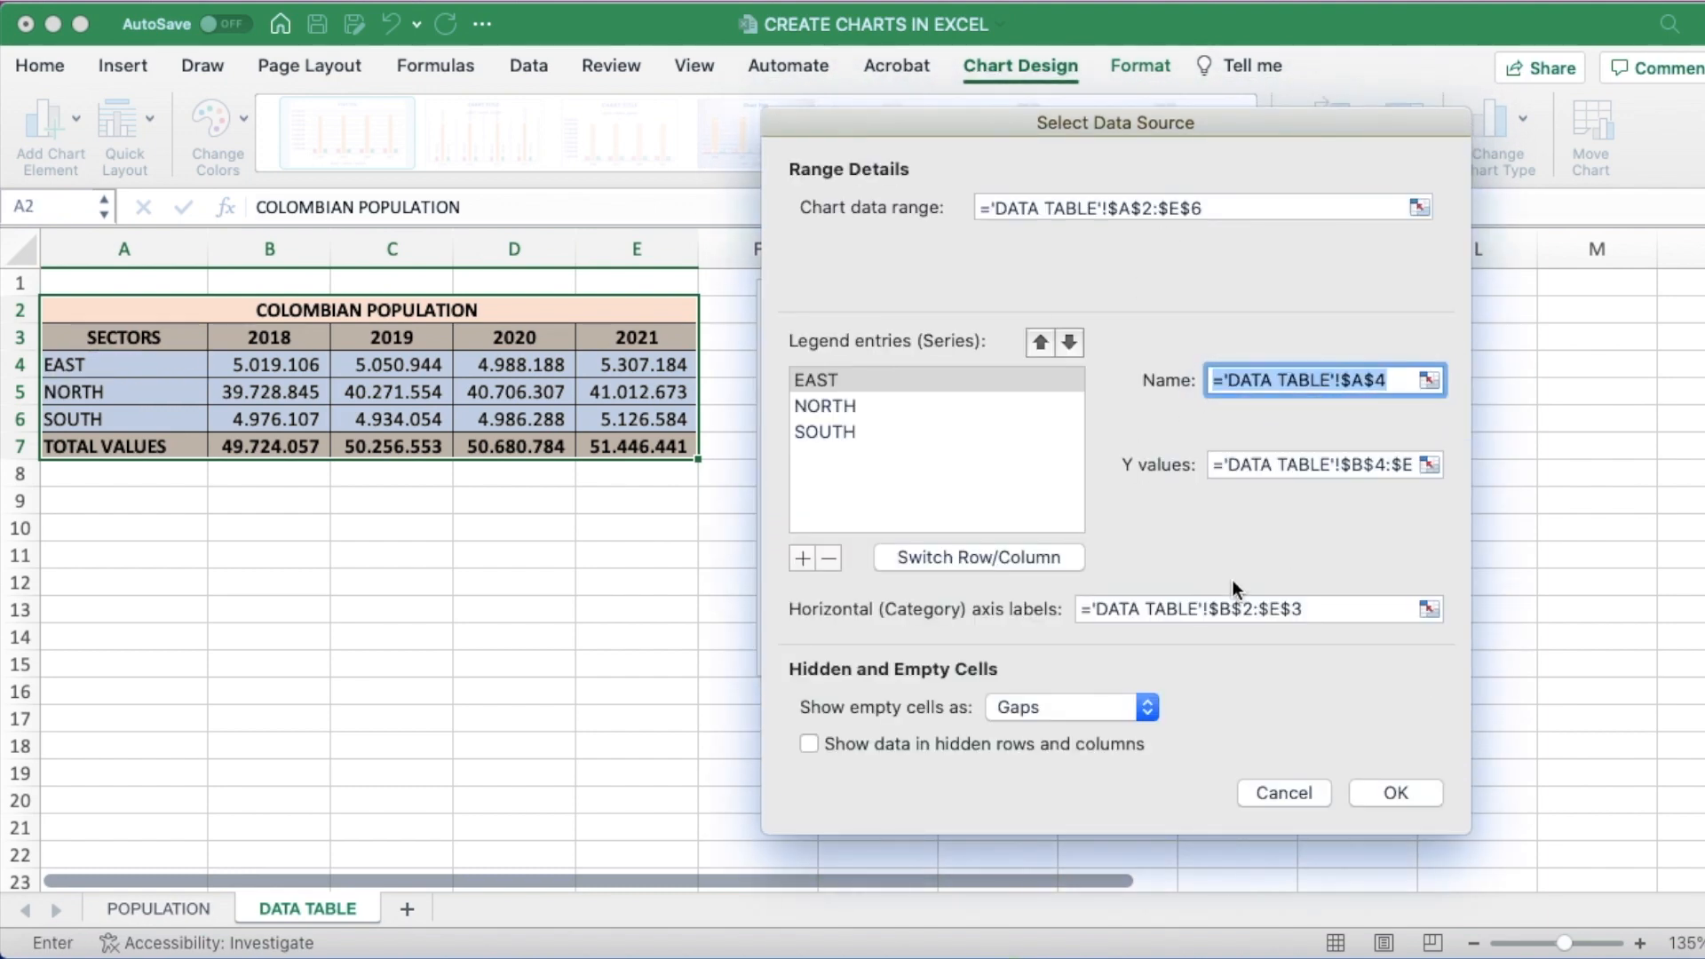
{"action": "left_click", "coordinate": [1382, 791]}
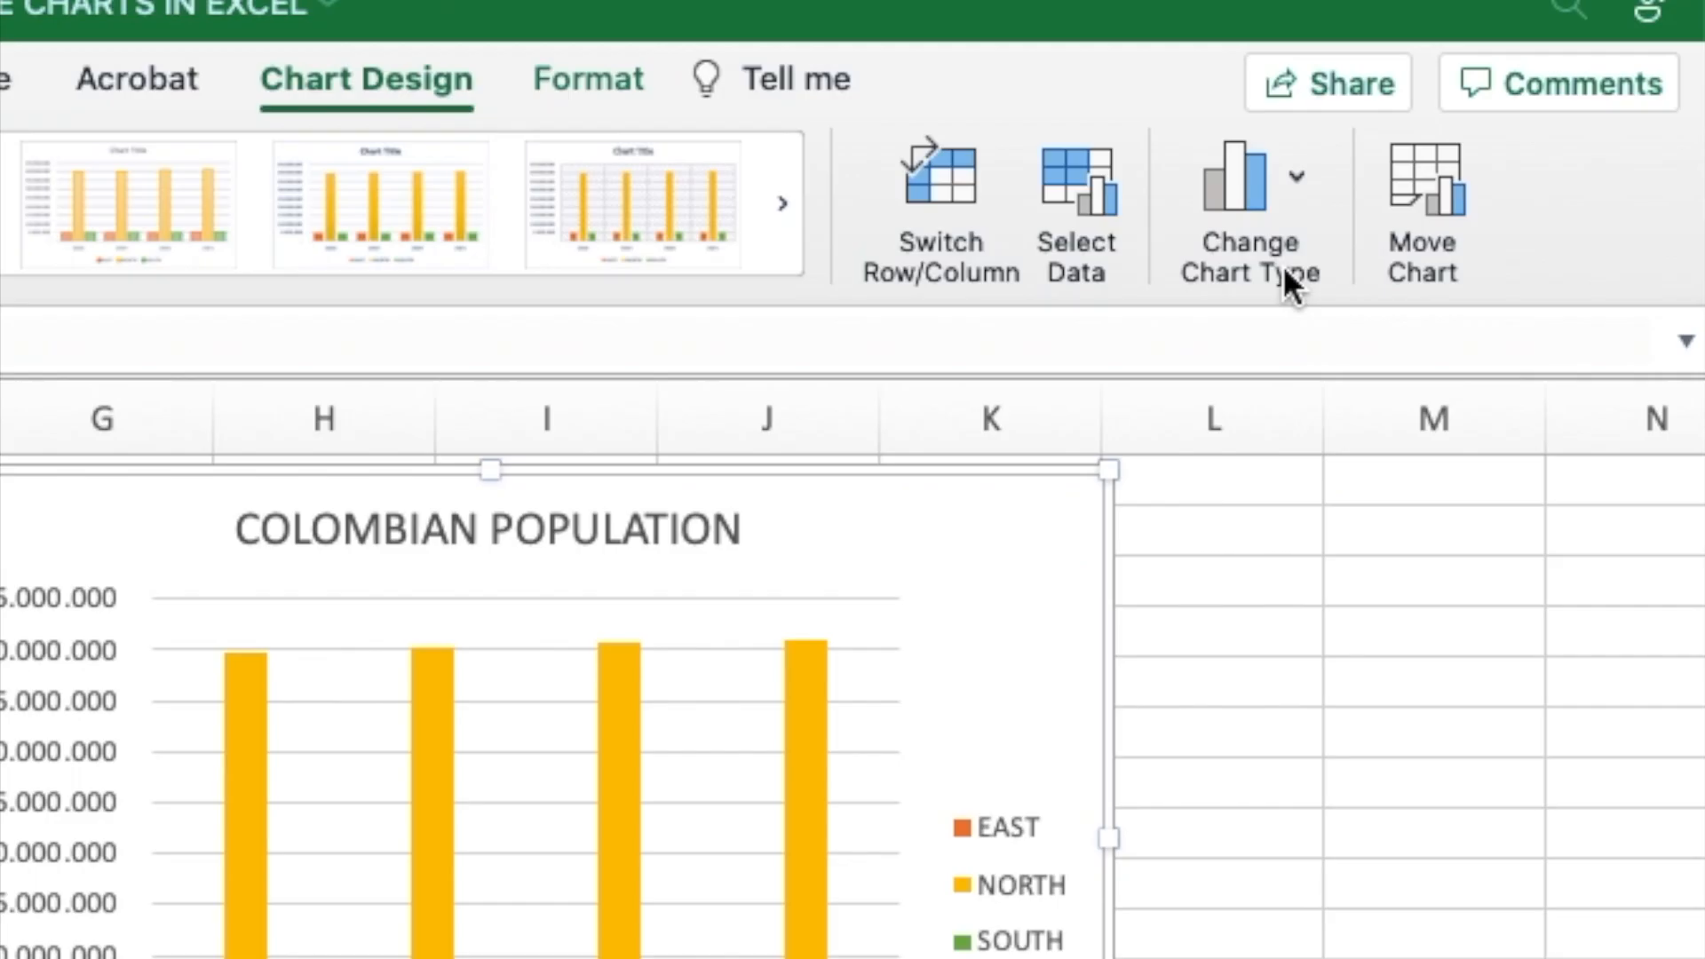
Change the chart type to 2-D stacked column.
{"action": "left_click", "coordinate": [1524, 158]}
{"action": "mouse_move", "coordinate": [1318, 266]}
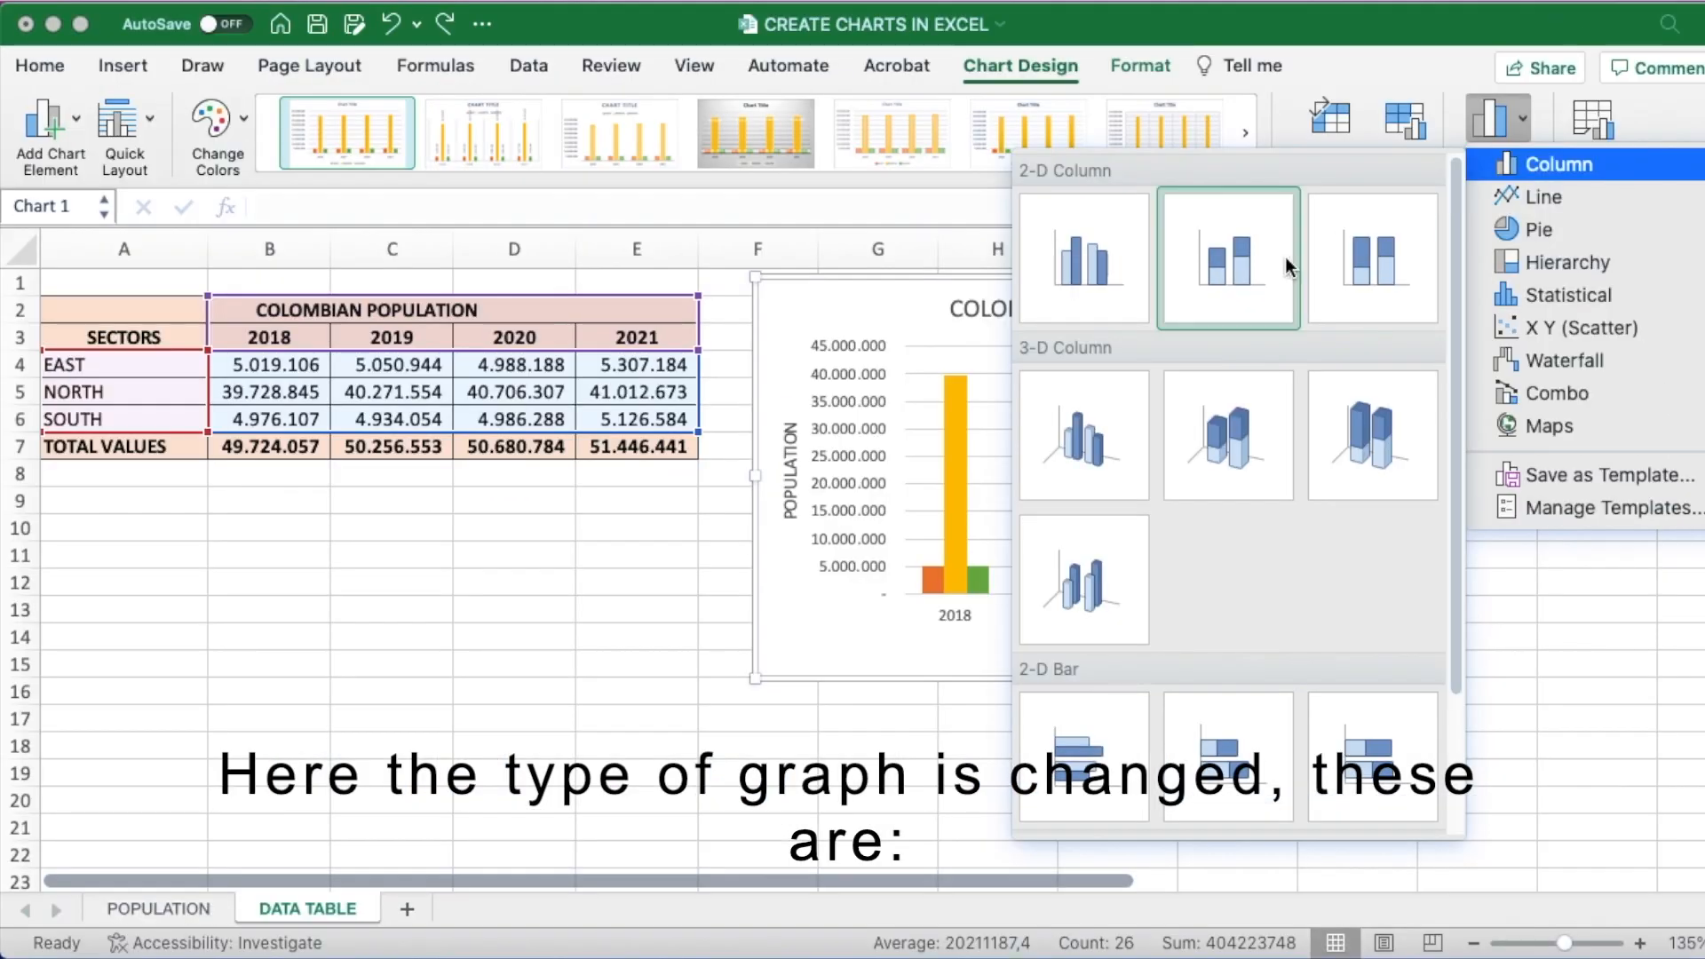
{"action": "left_click", "coordinate": [1286, 257]}
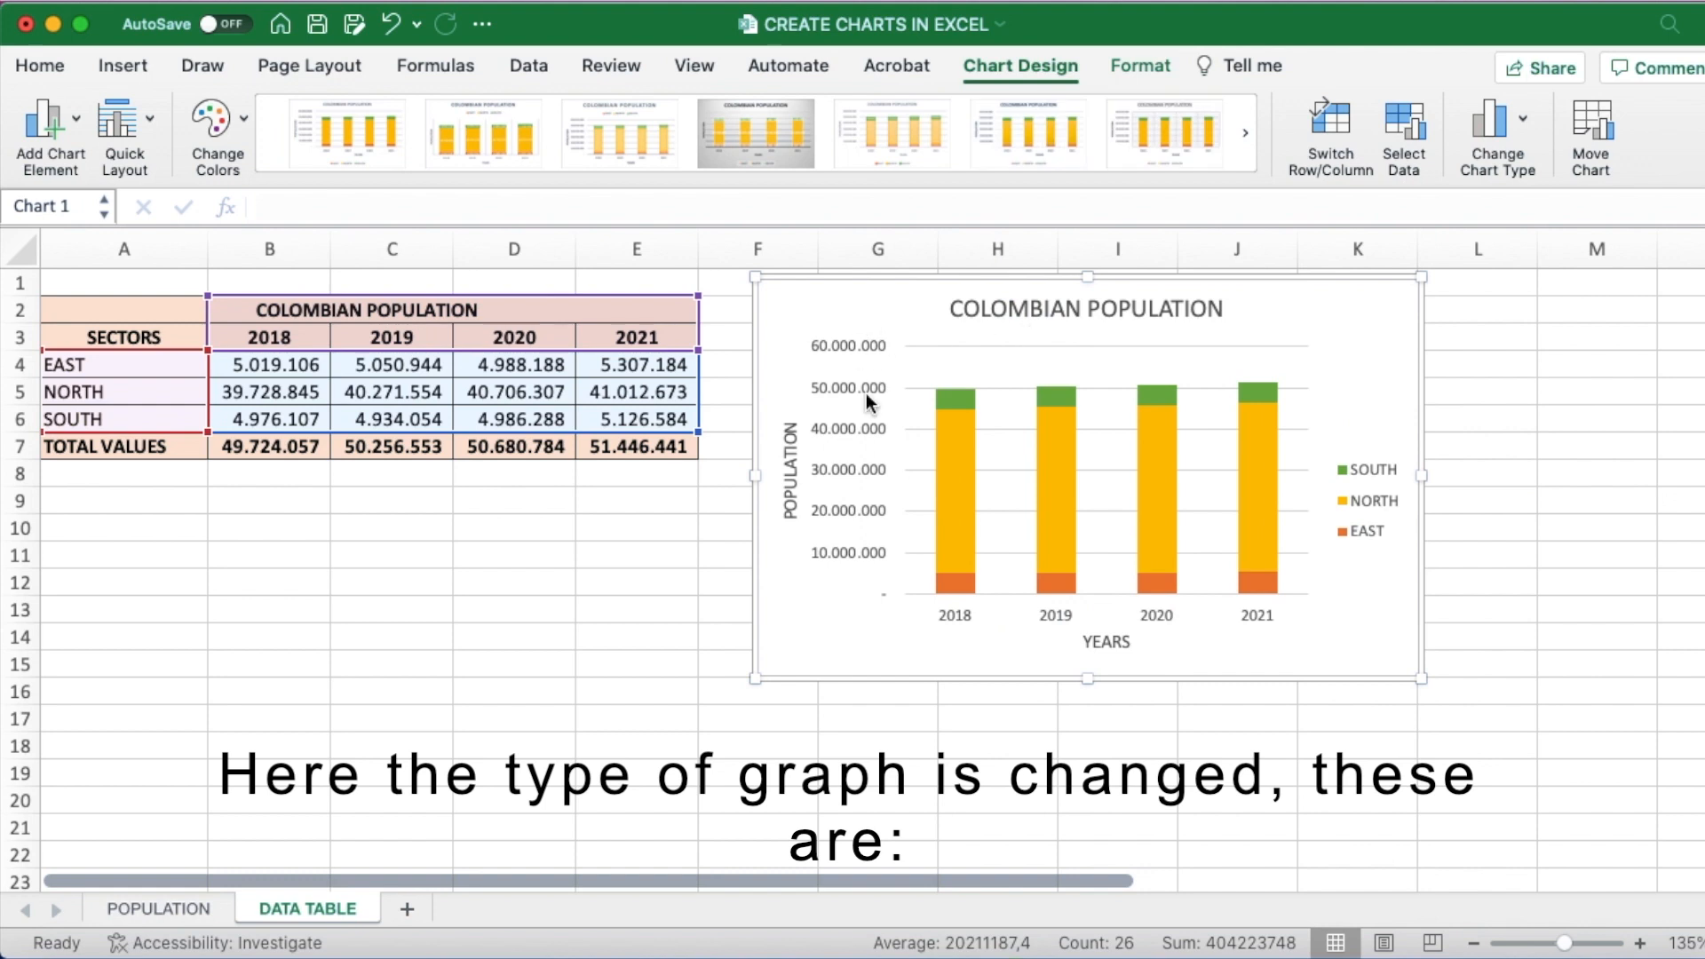
Change the chart to a basic 2-D line chart and follow it with the 2-D stacked line type.
{"action": "left_click", "coordinate": [1521, 121]}
{"action": "mouse_move", "coordinate": [1565, 206]}
{"action": "left_click", "coordinate": [1085, 289]}
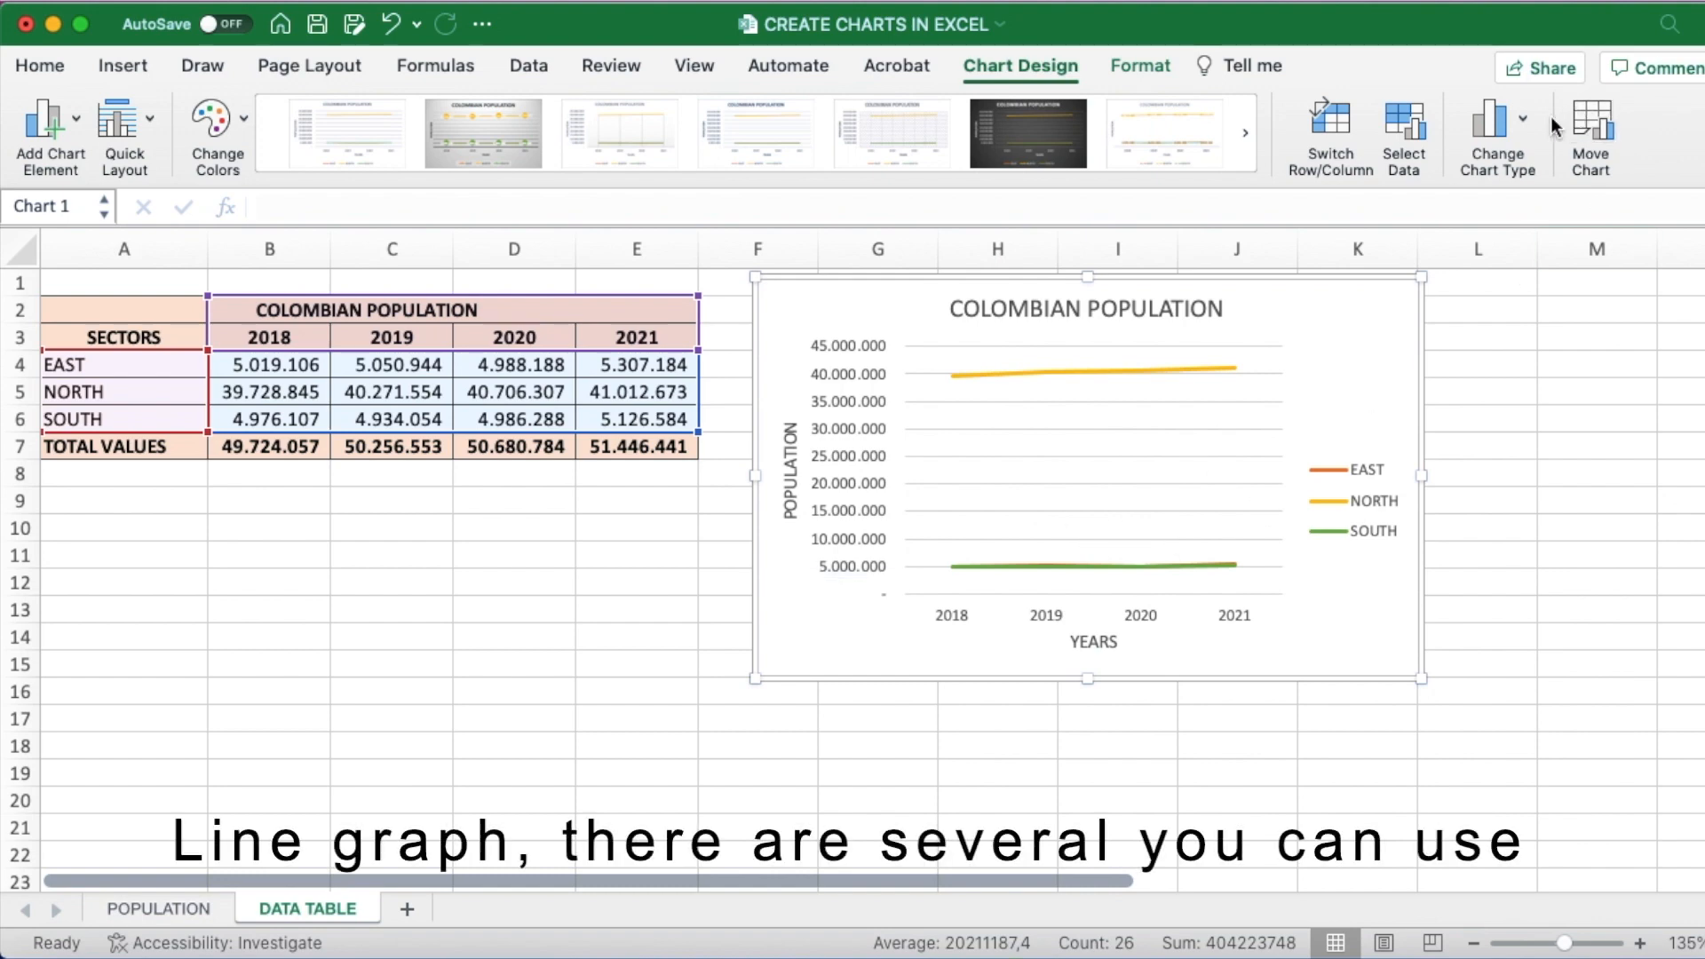
{"action": "left_click", "coordinate": [1506, 124]}
{"action": "mouse_move", "coordinate": [1547, 197]}
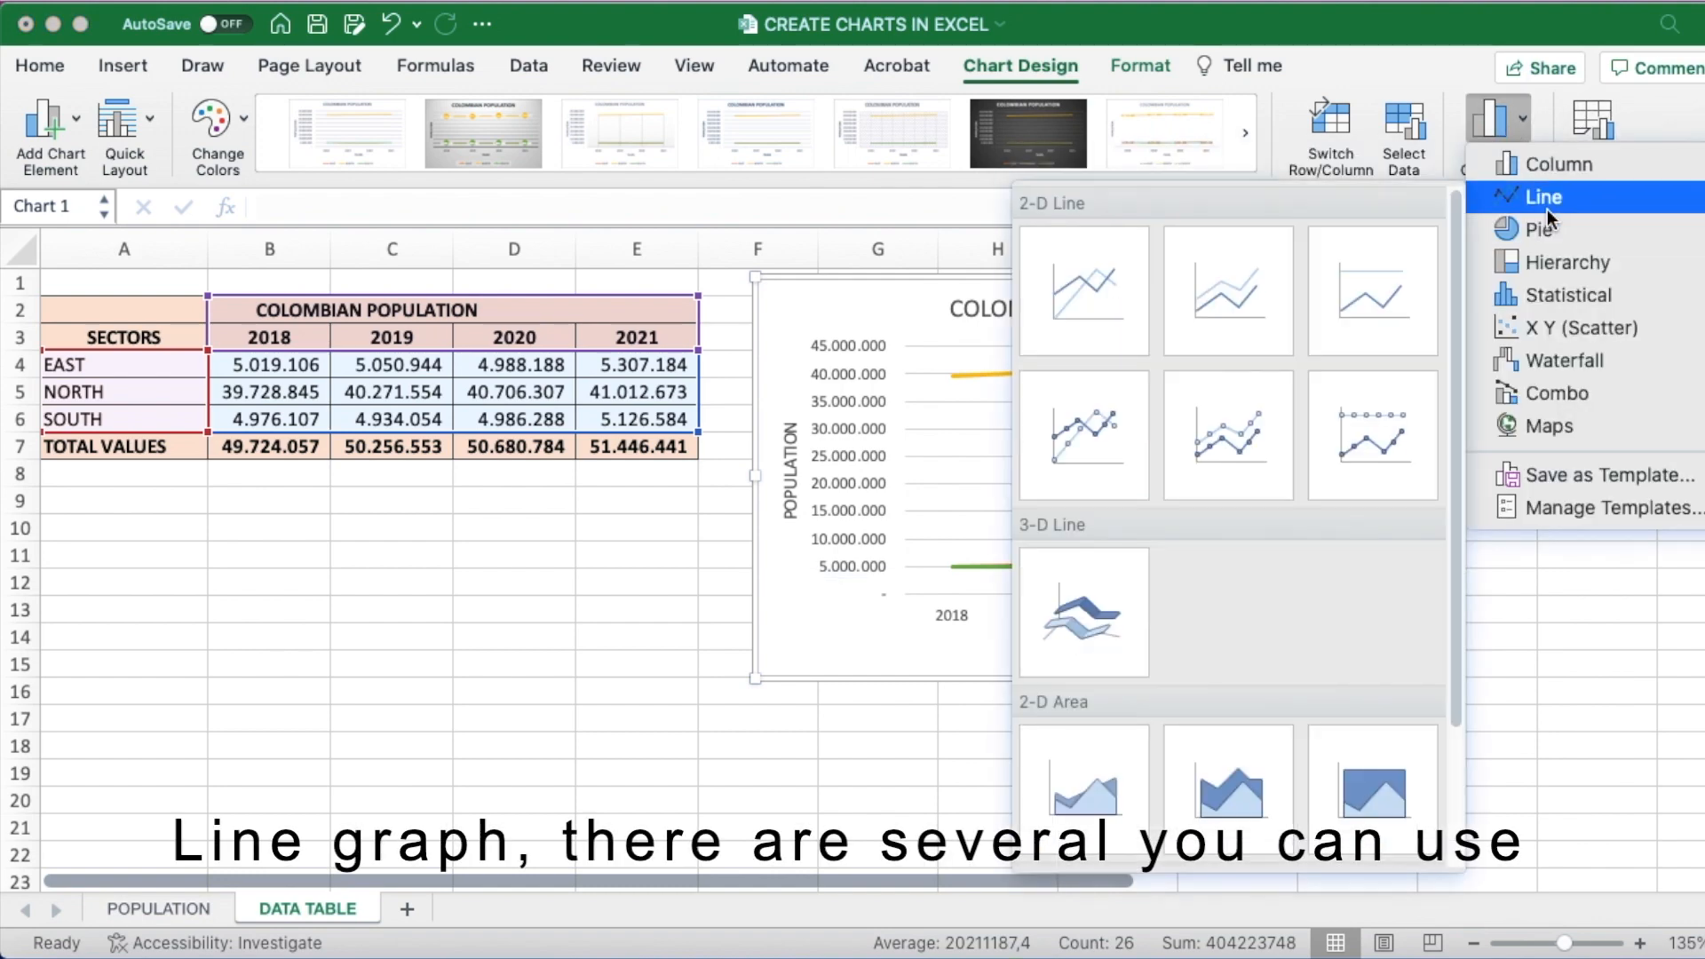
{"action": "left_click", "coordinate": [1236, 325]}
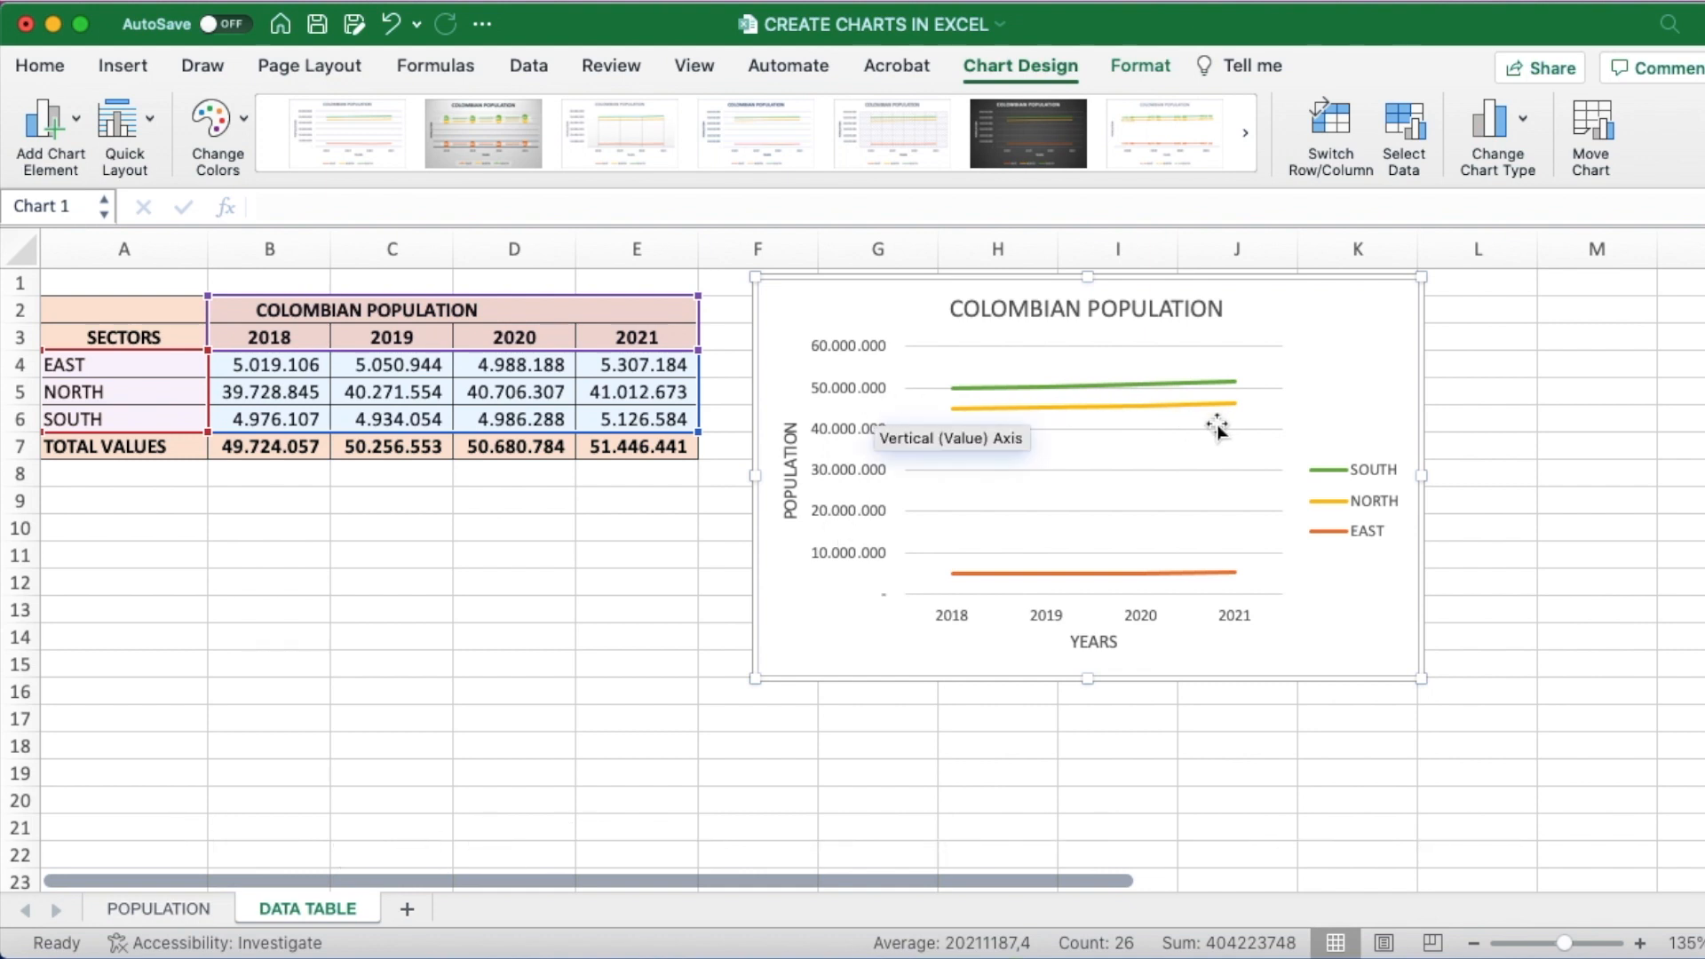
Change the chart to a 2-D pie and apply the gray gradient style with dark boxed data labels.
{"action": "left_click", "coordinate": [1496, 124]}
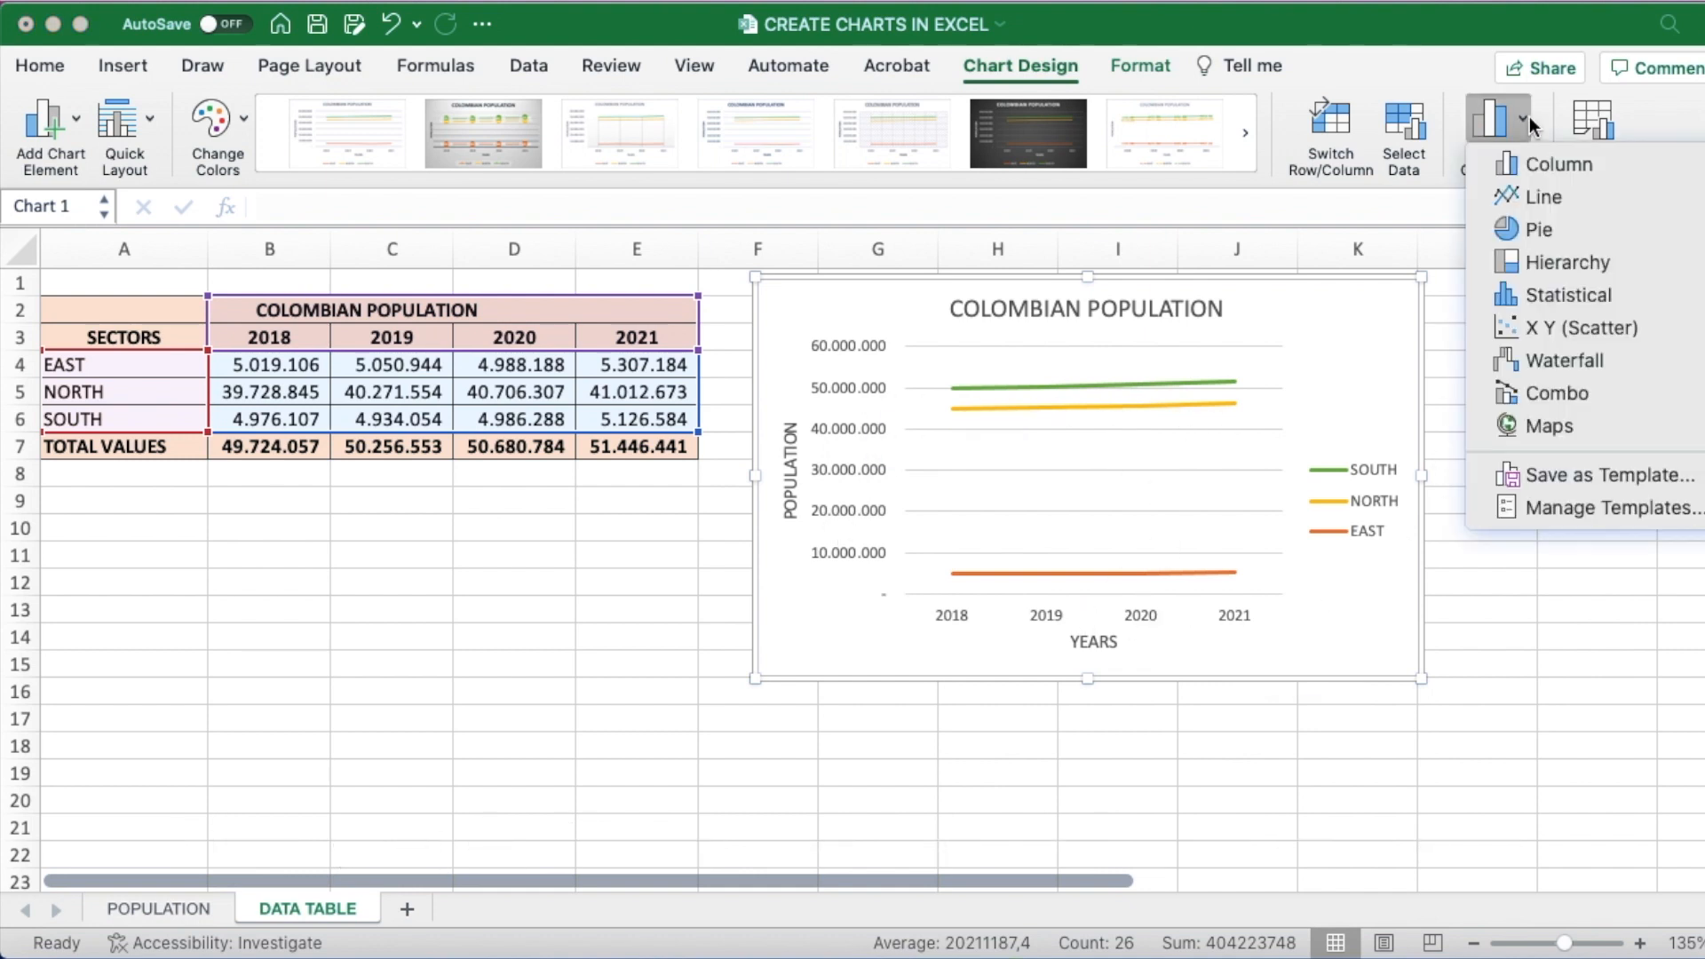
{"action": "mouse_move", "coordinate": [1542, 236]}
{"action": "left_click", "coordinate": [1147, 337]}
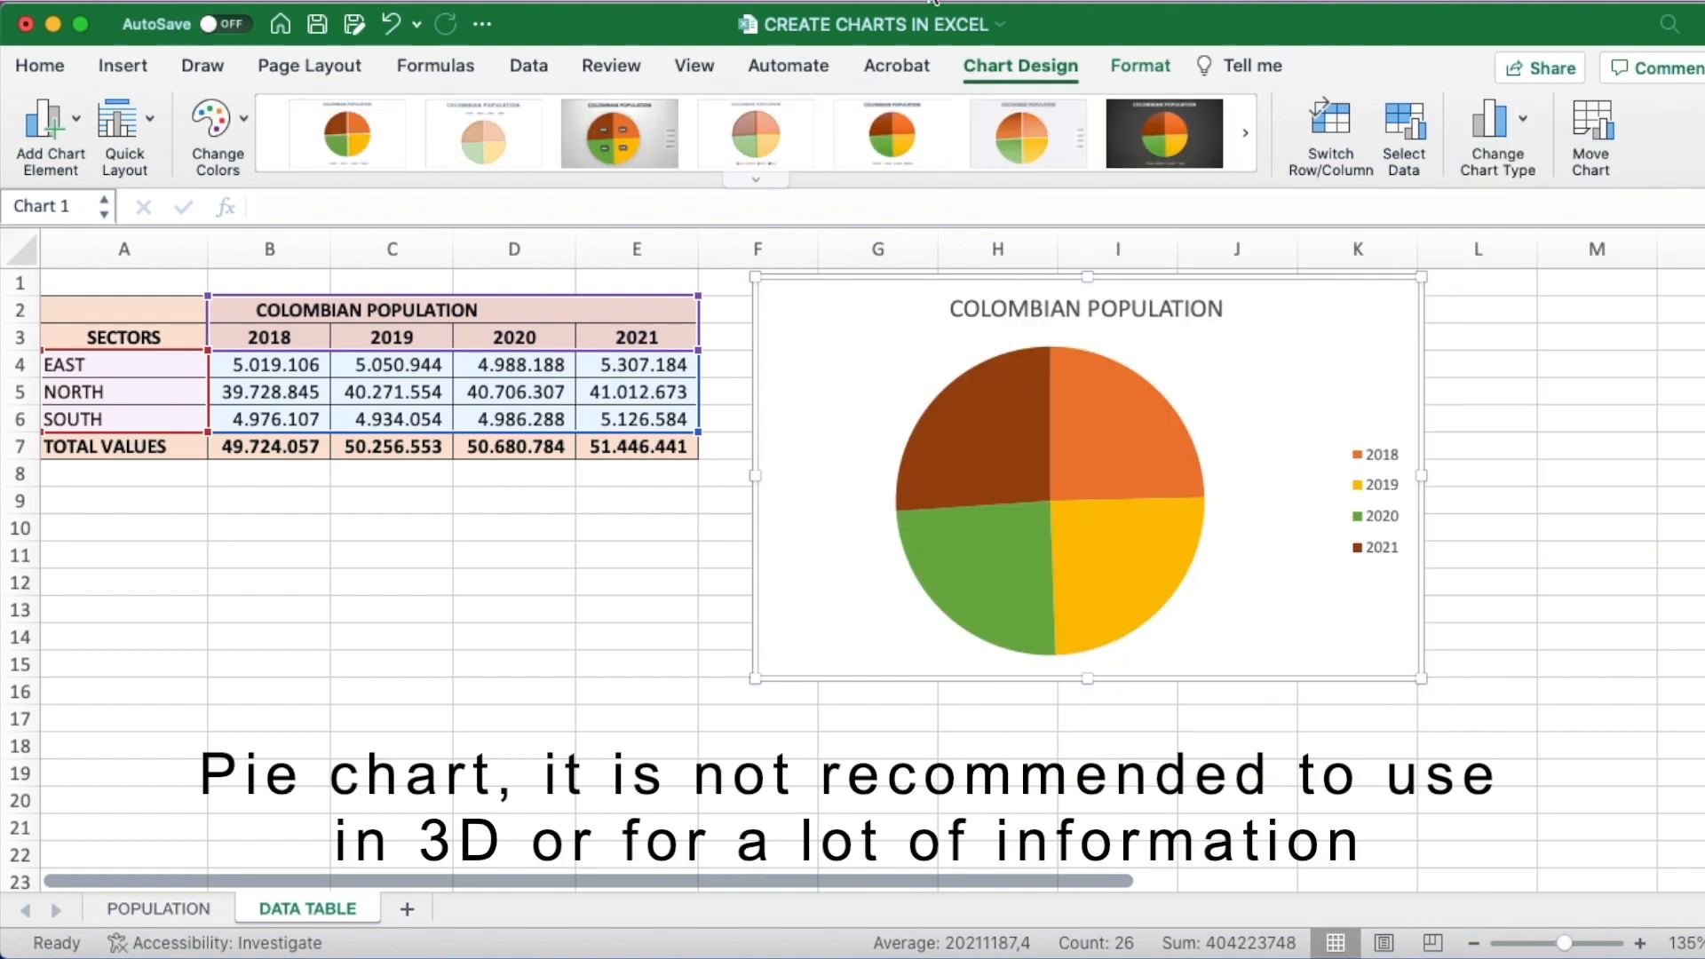
{"action": "left_click", "coordinate": [626, 156]}
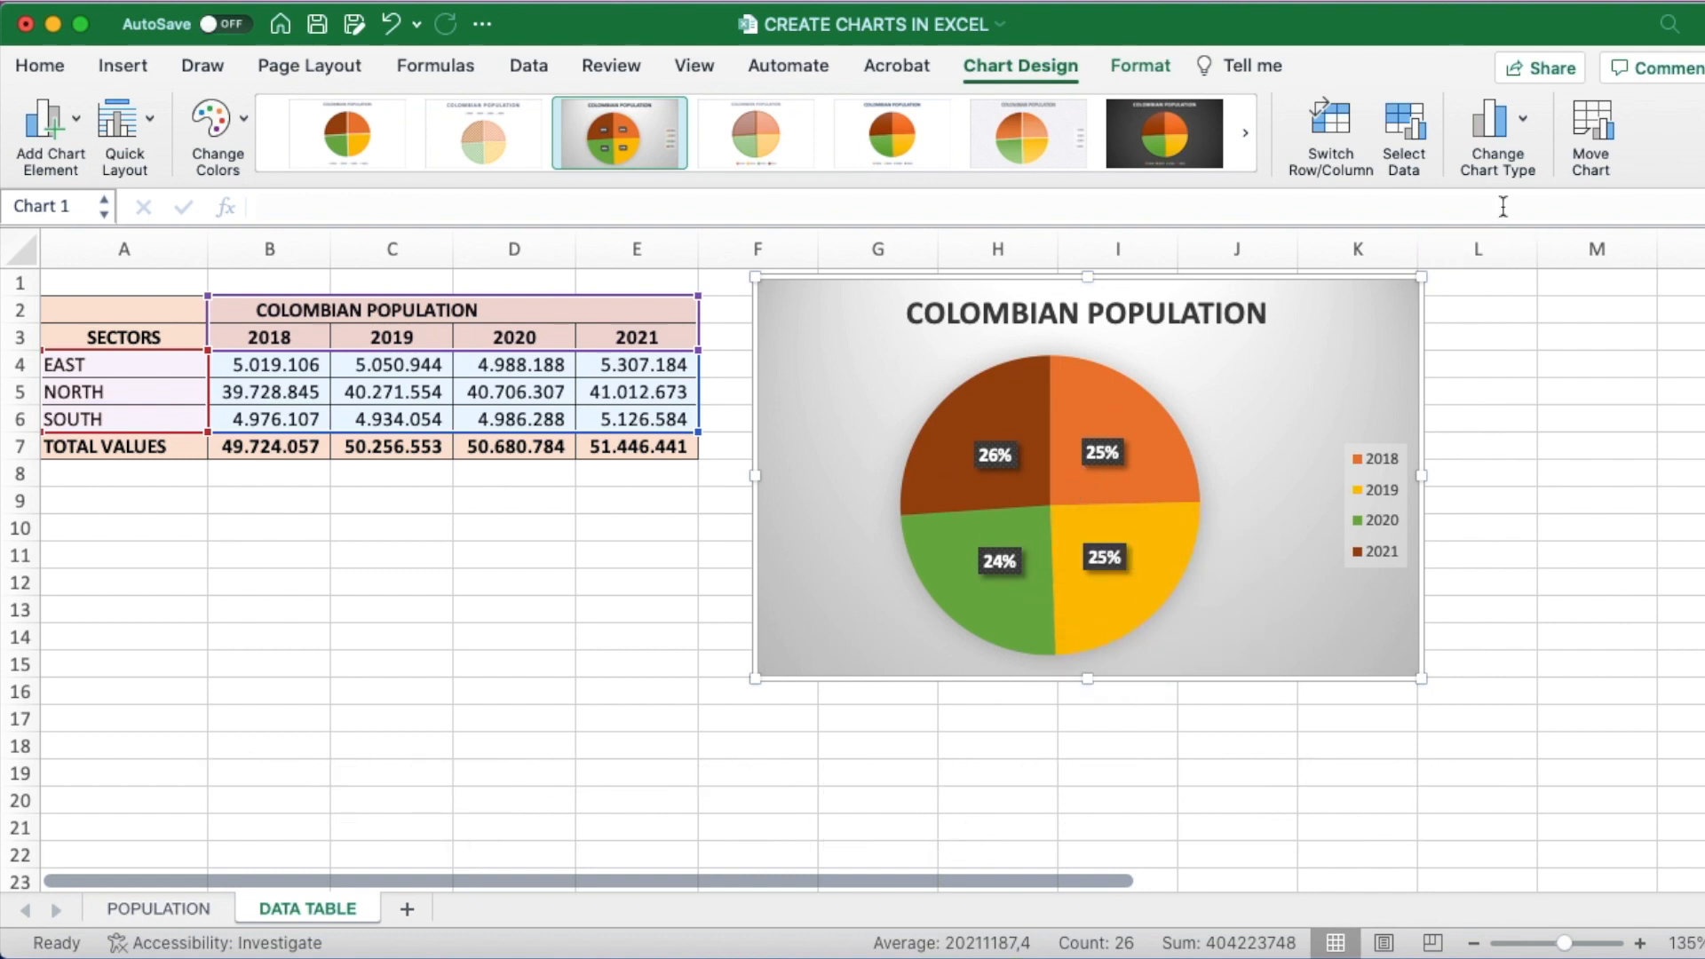
Change the chart to the Treemap type from the hierarchy charts.
{"action": "left_click", "coordinate": [1510, 124]}
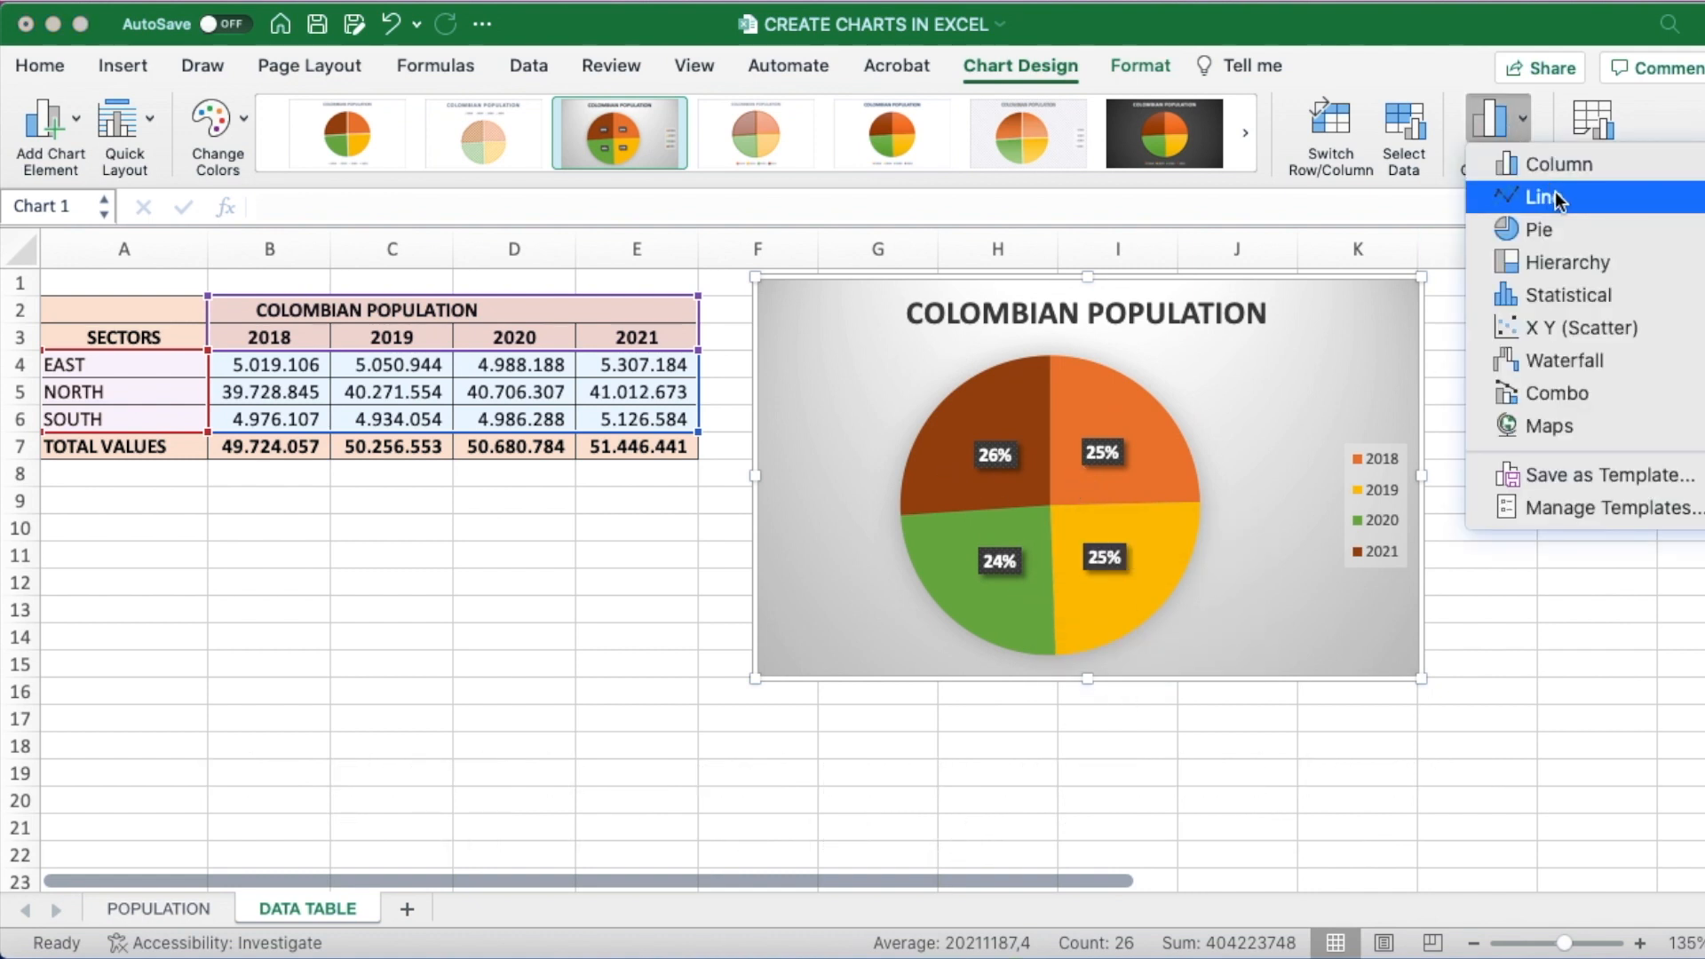
{"action": "mouse_move", "coordinate": [1569, 225]}
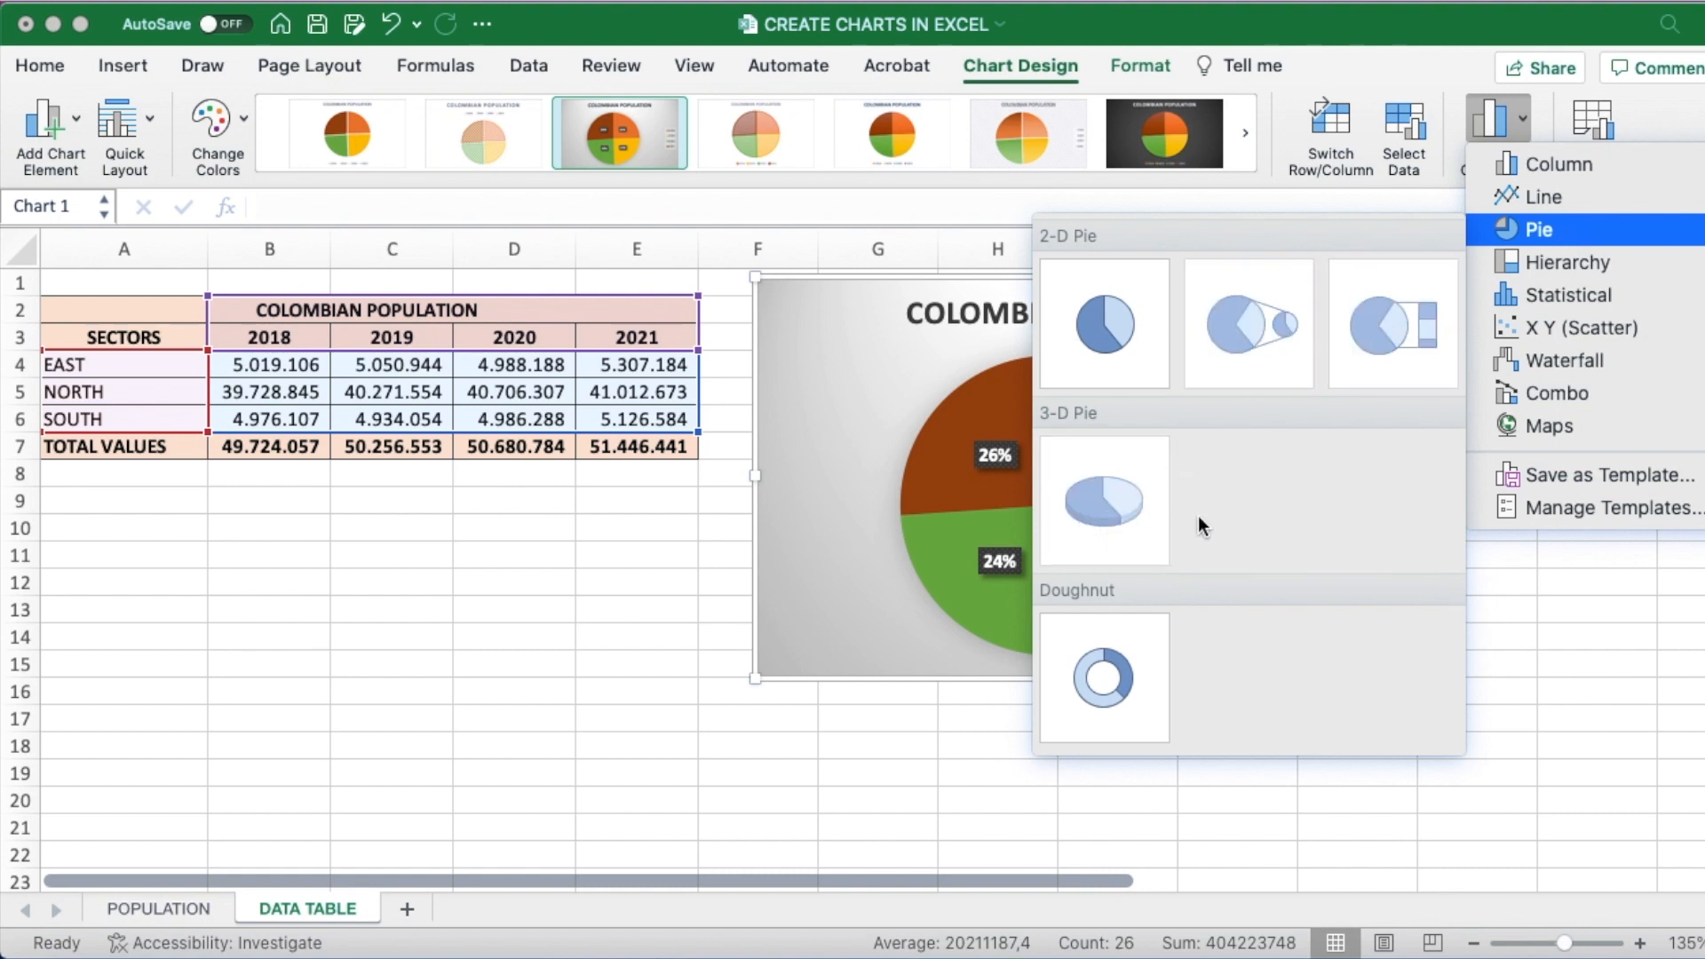
{"action": "mouse_move", "coordinate": [1549, 268]}
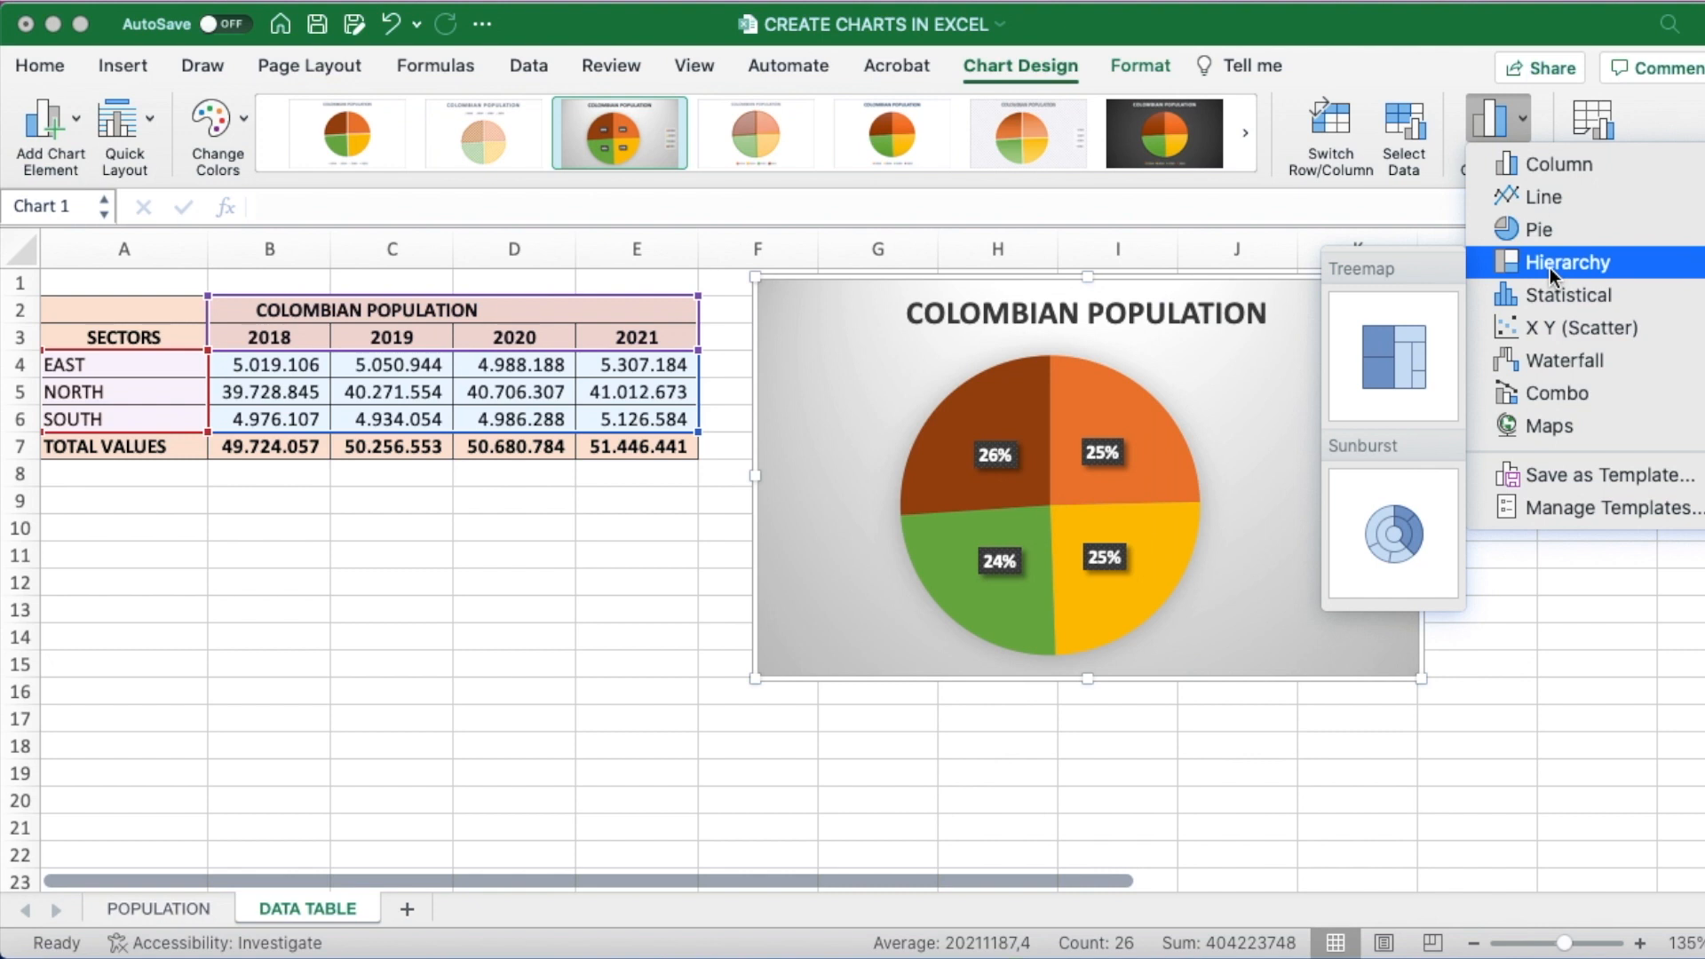
{"action": "left_click", "coordinate": [1414, 352]}
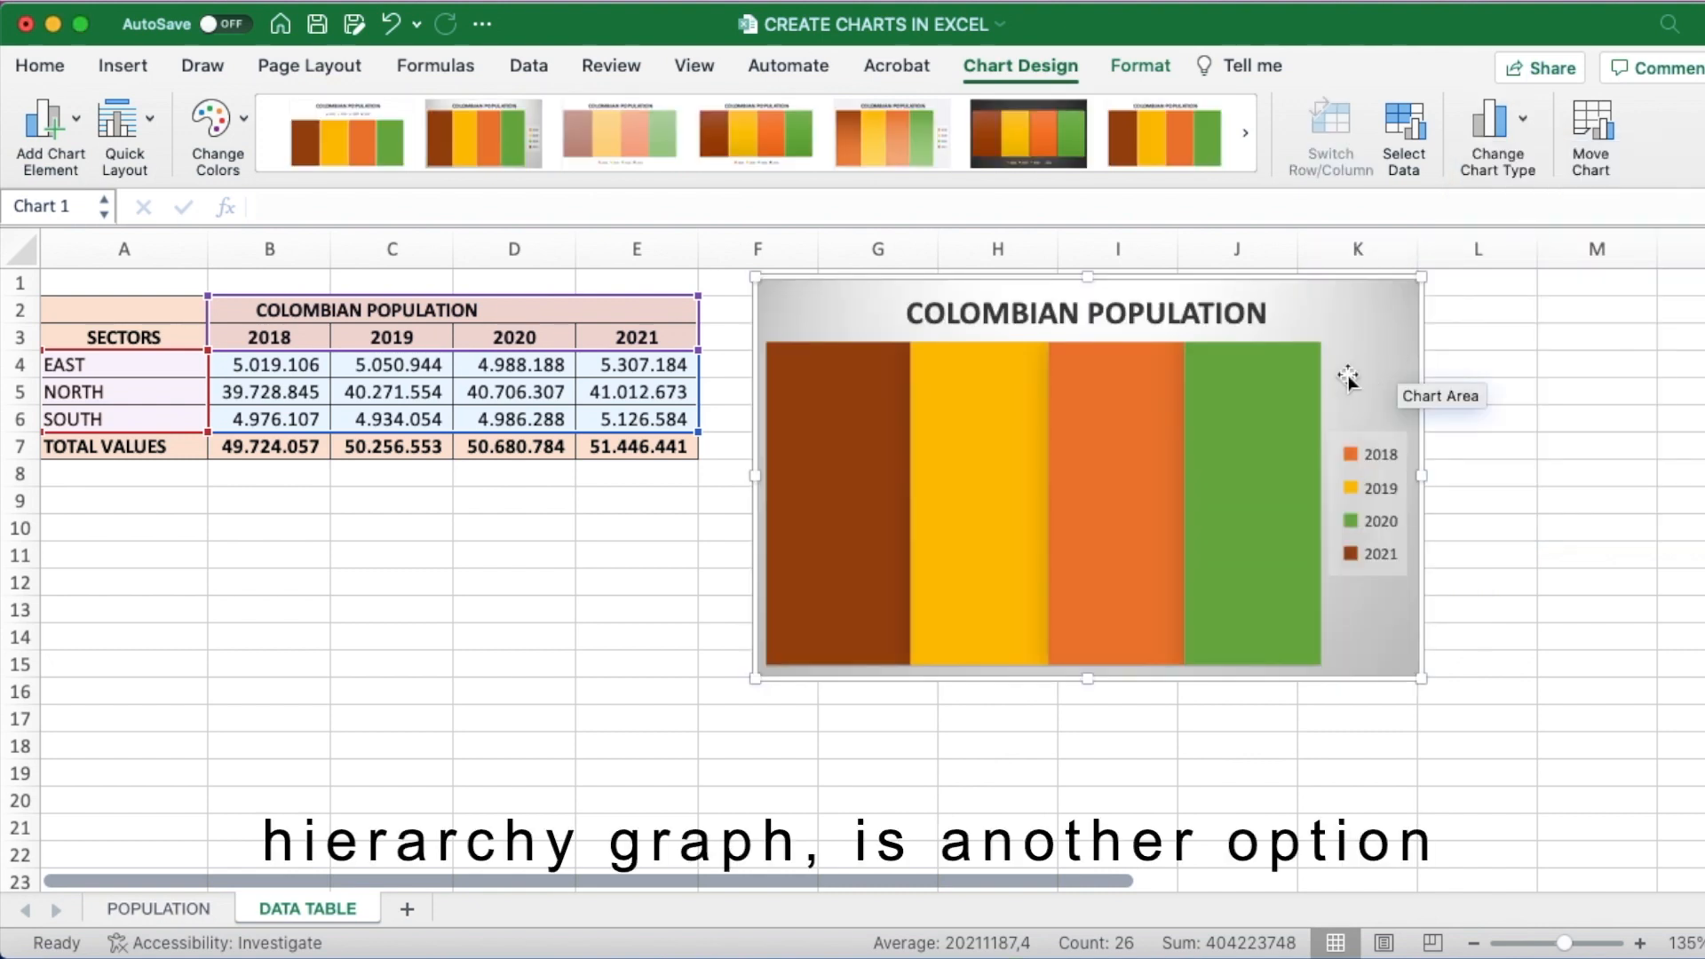
Change the chart to an X Y scatter chart with markers only.
{"action": "left_click", "coordinate": [1522, 135]}
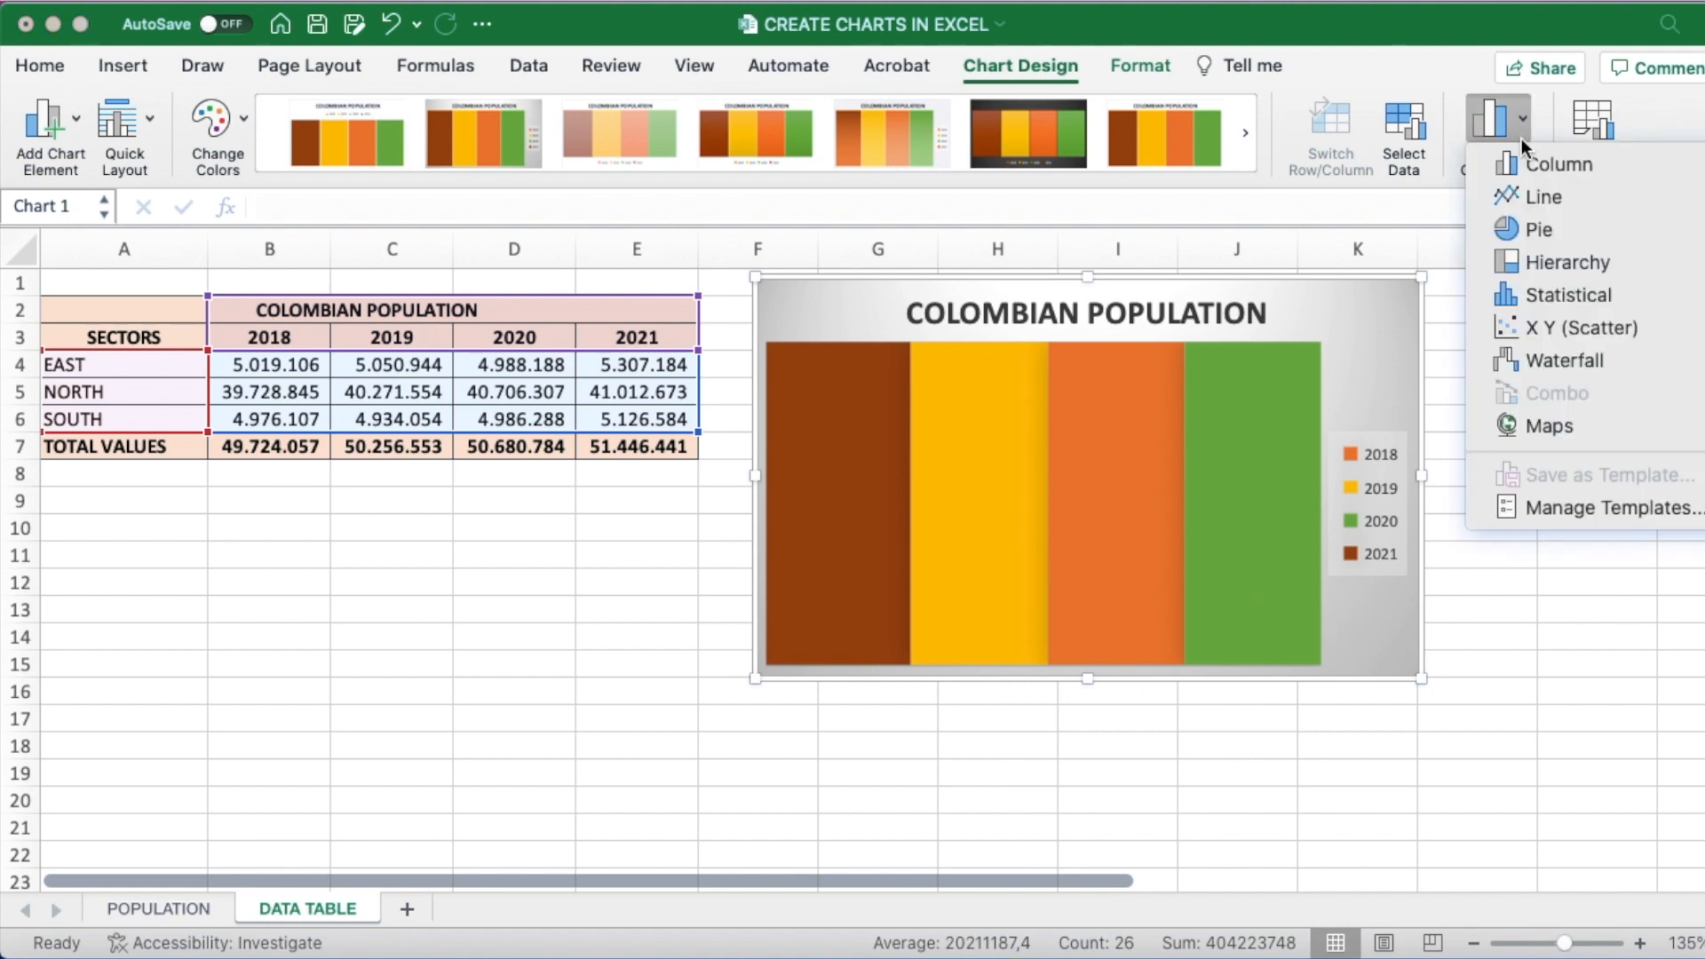
{"action": "mouse_move", "coordinate": [1519, 328]}
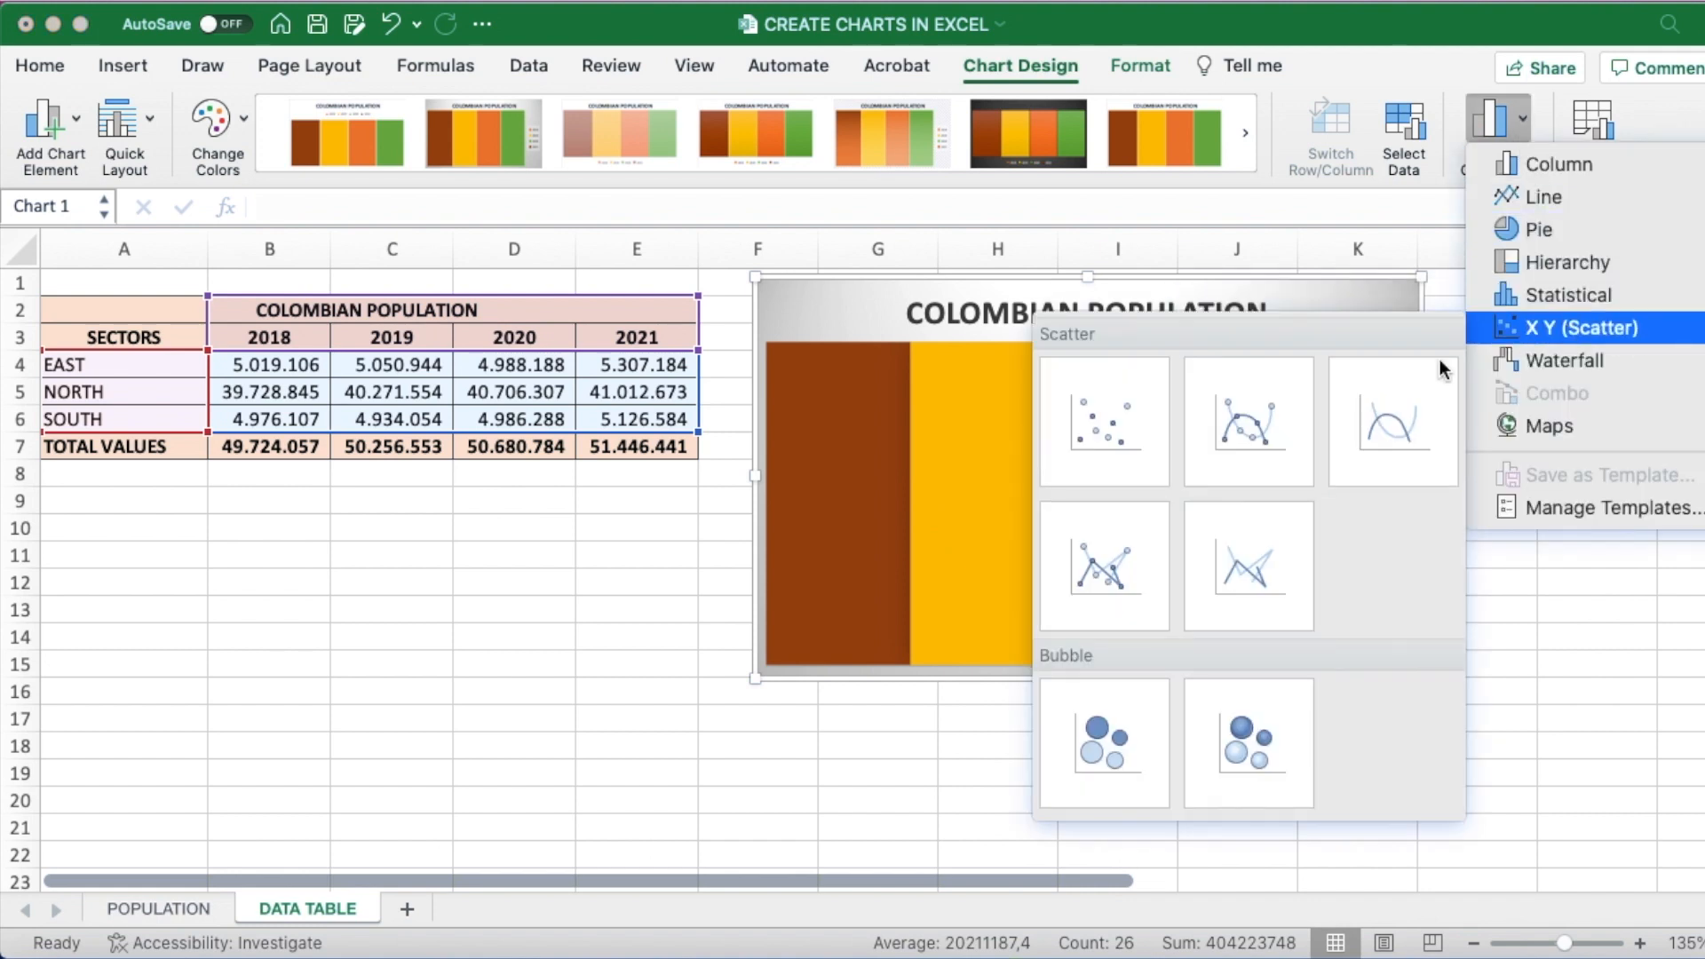
{"action": "left_click", "coordinate": [1146, 455]}
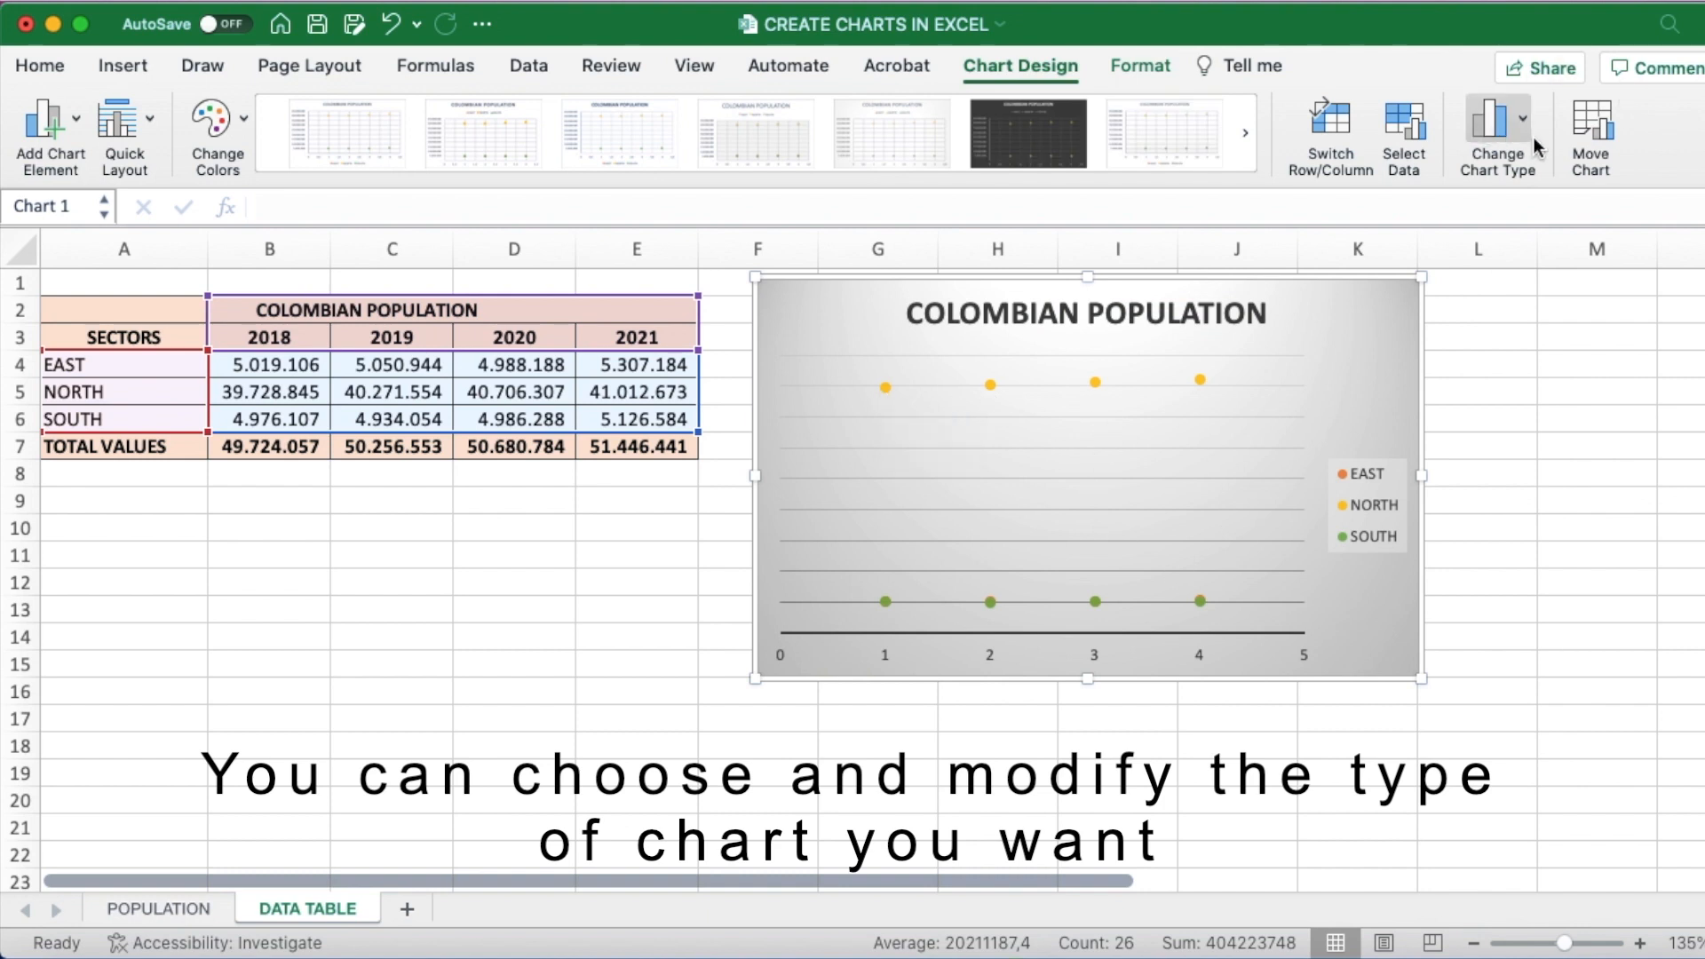
Change the chart type to 2-D clustered column.
{"action": "left_click", "coordinate": [1501, 133]}
{"action": "mouse_move", "coordinate": [1571, 406]}
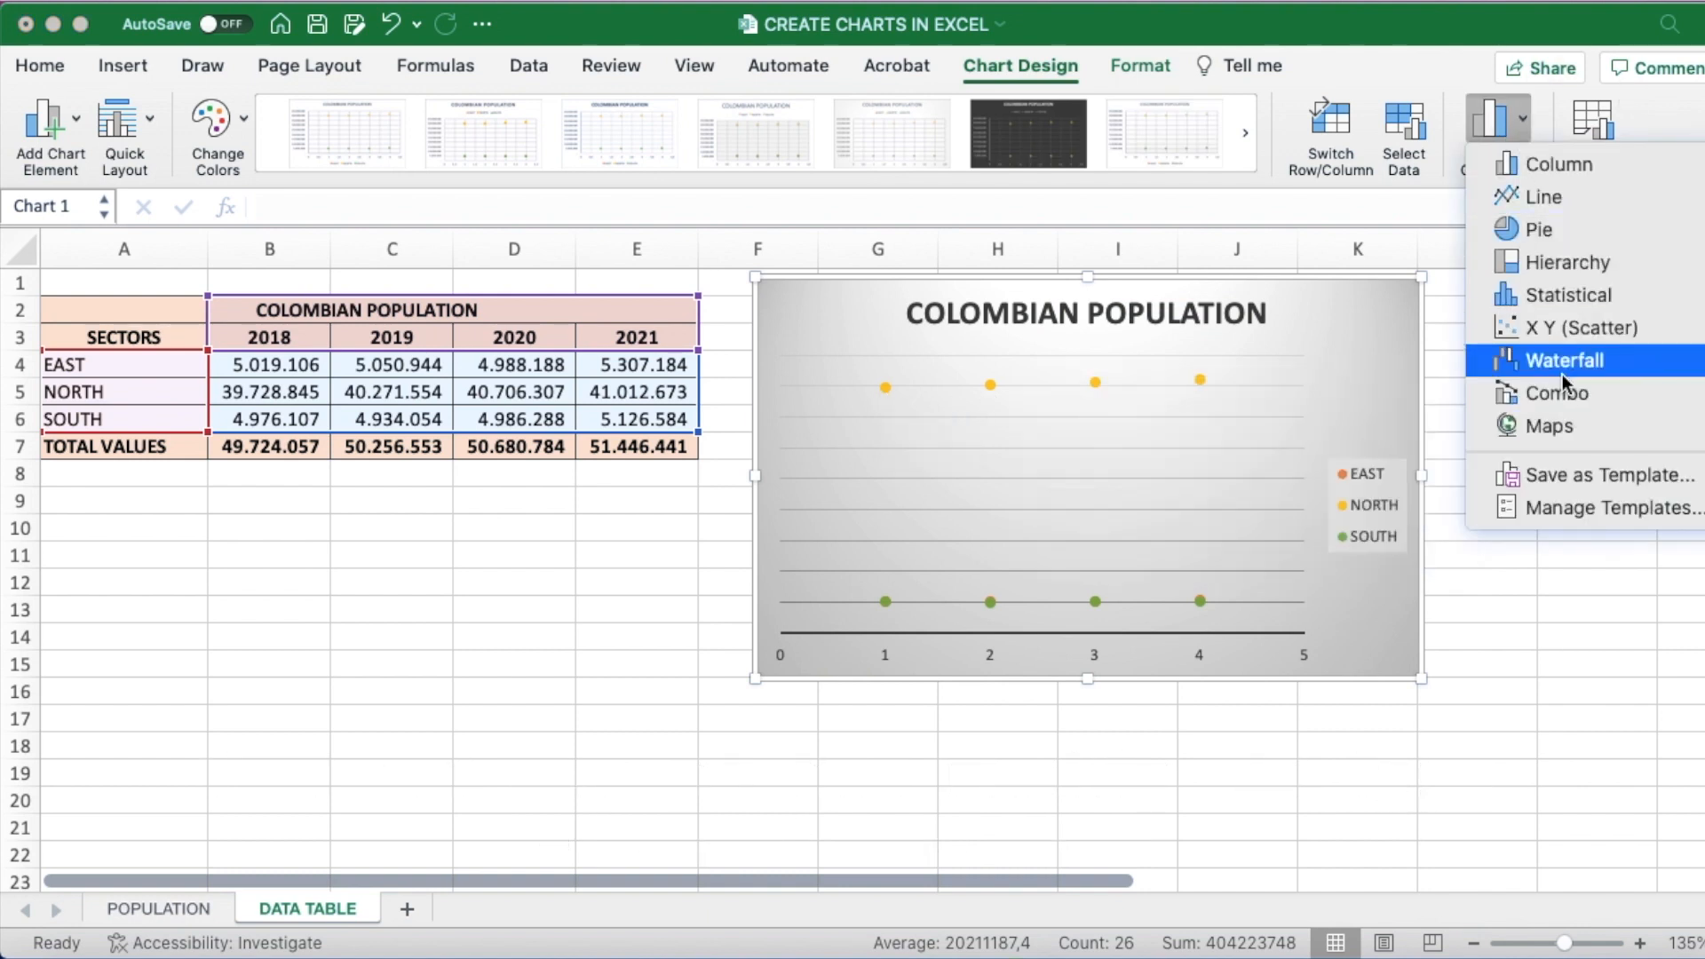
{"action": "mouse_move", "coordinate": [1563, 163]}
{"action": "left_click", "coordinate": [1115, 293]}
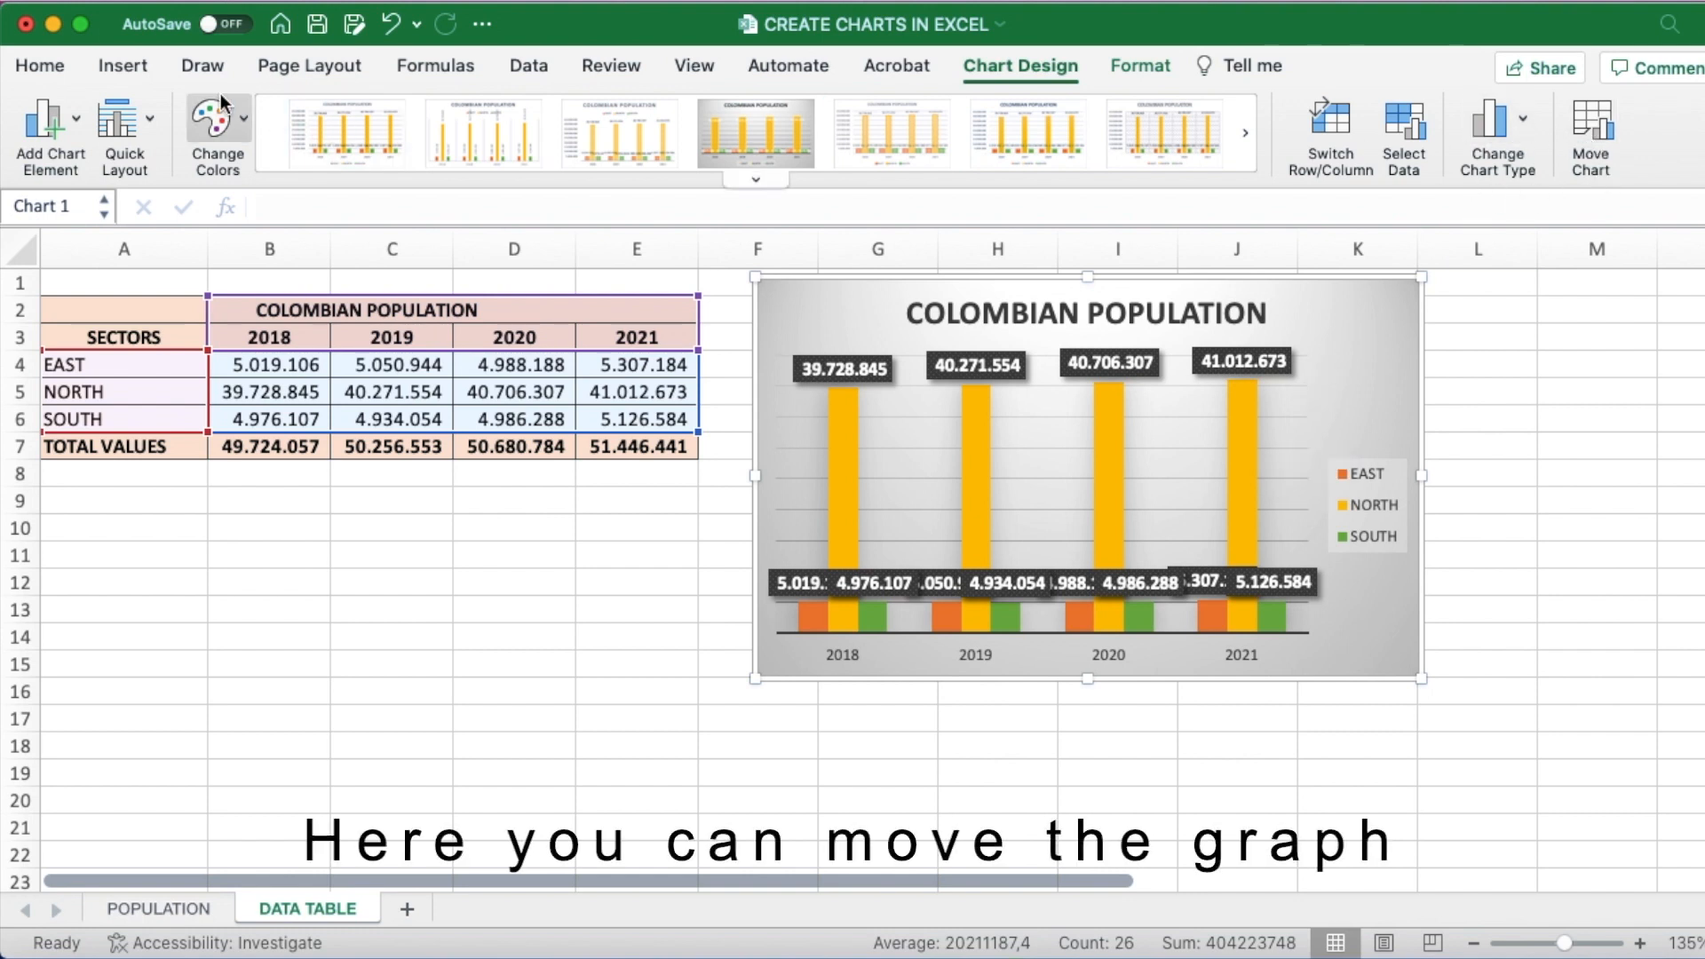
Move the clustered column chart to a new sheet named Chart1.
{"action": "left_click", "coordinate": [1595, 120]}
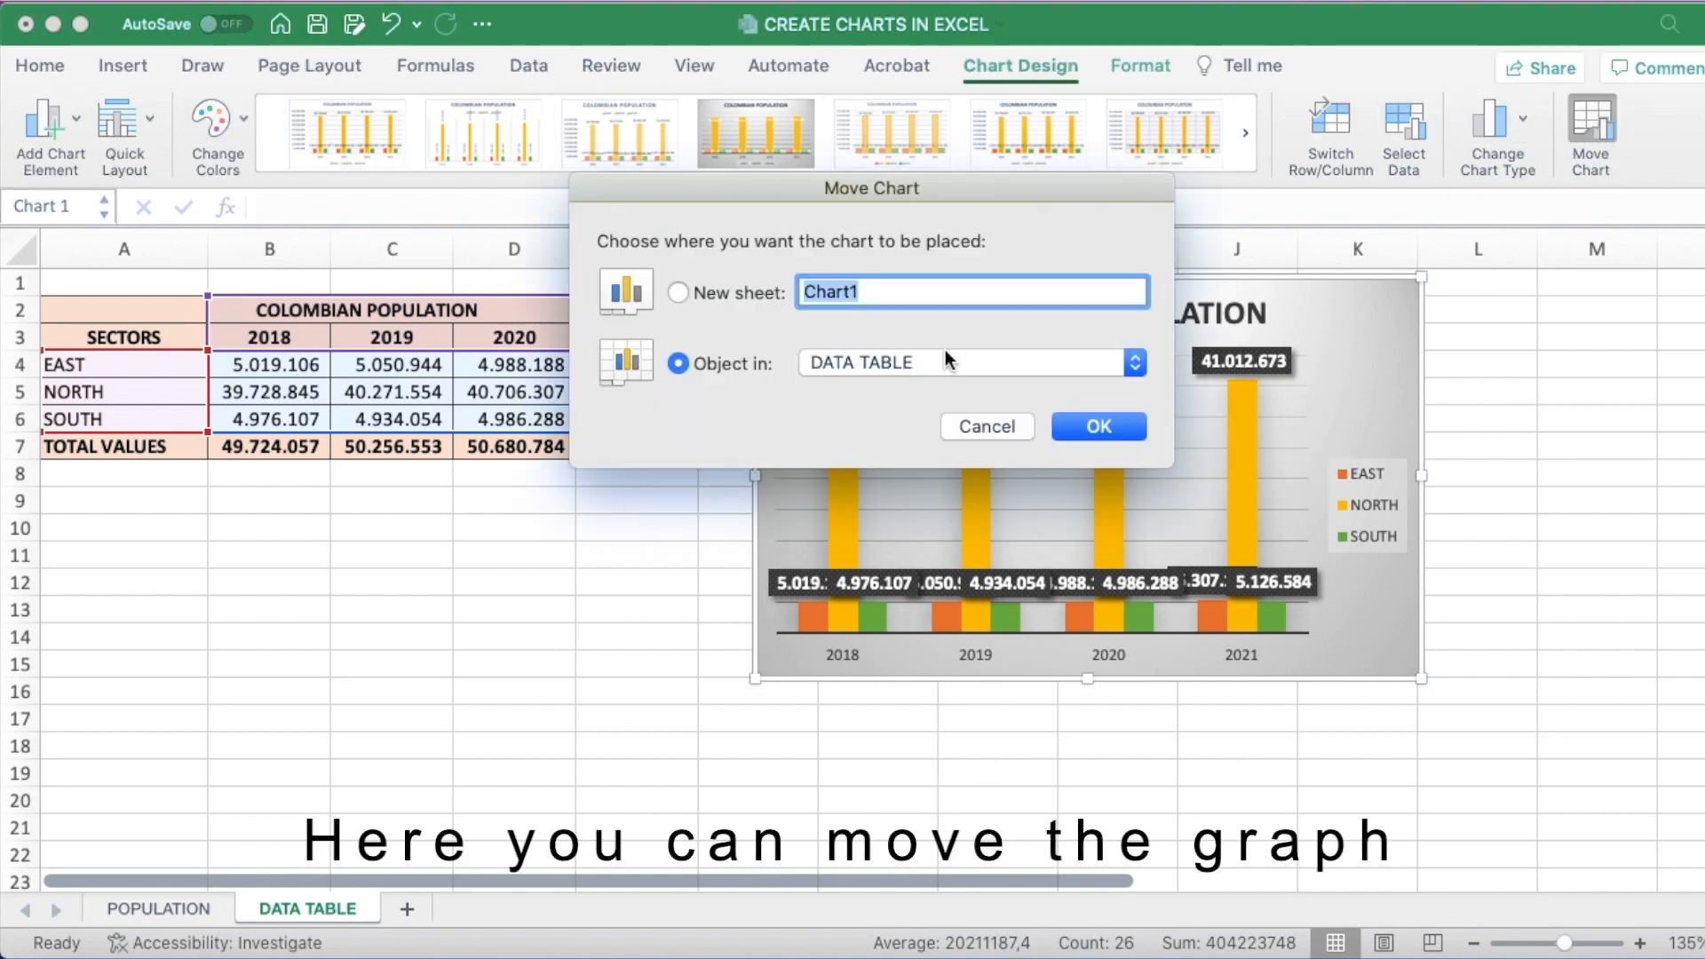
{"action": "left_click", "coordinate": [1133, 366]}
{"action": "left_click", "coordinate": [886, 338]}
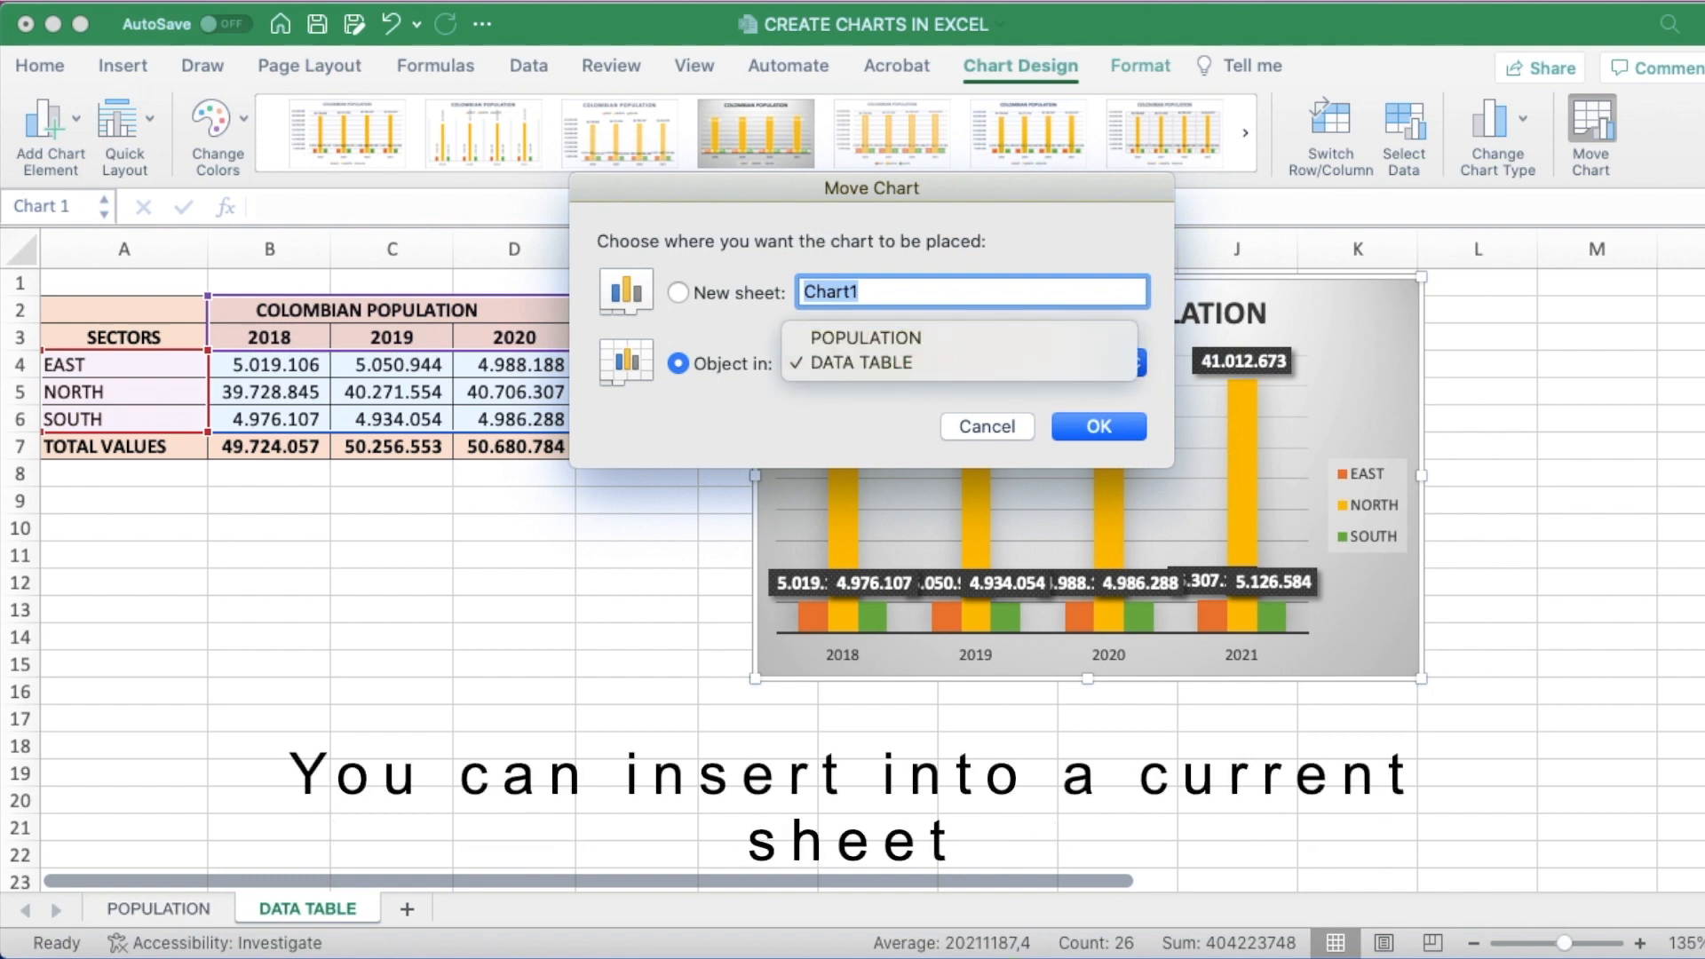
{"action": "left_click", "coordinate": [675, 295]}
{"action": "left_click", "coordinate": [684, 292]}
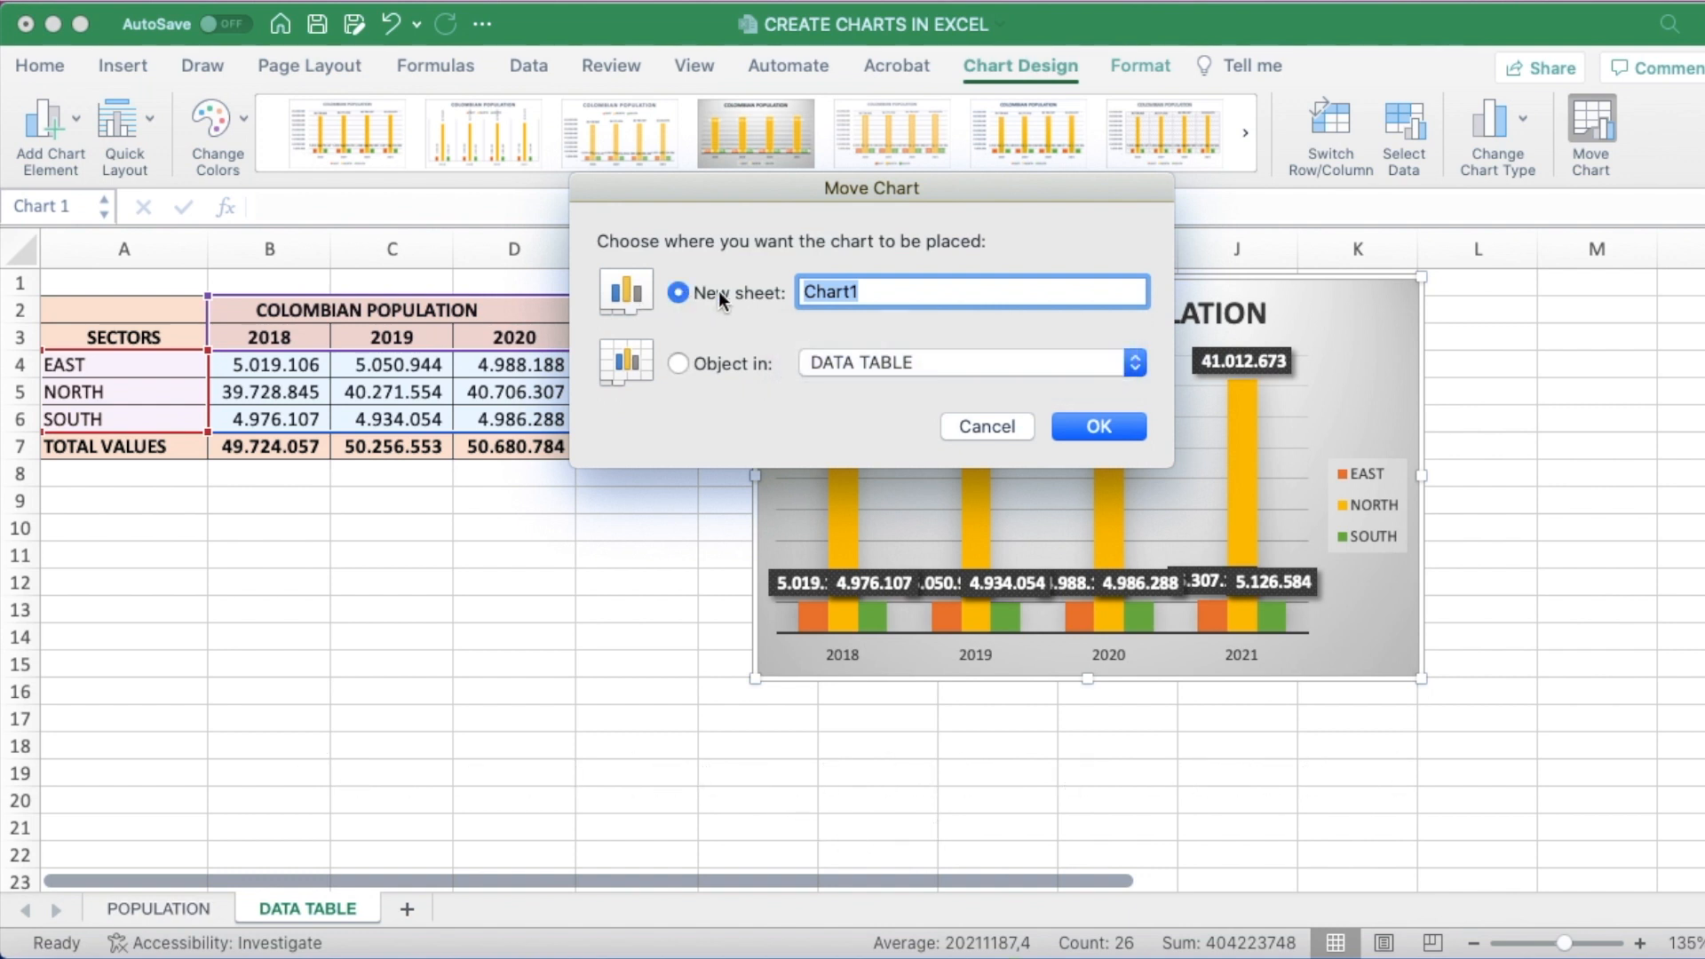
{"action": "left_click", "coordinate": [904, 300]}
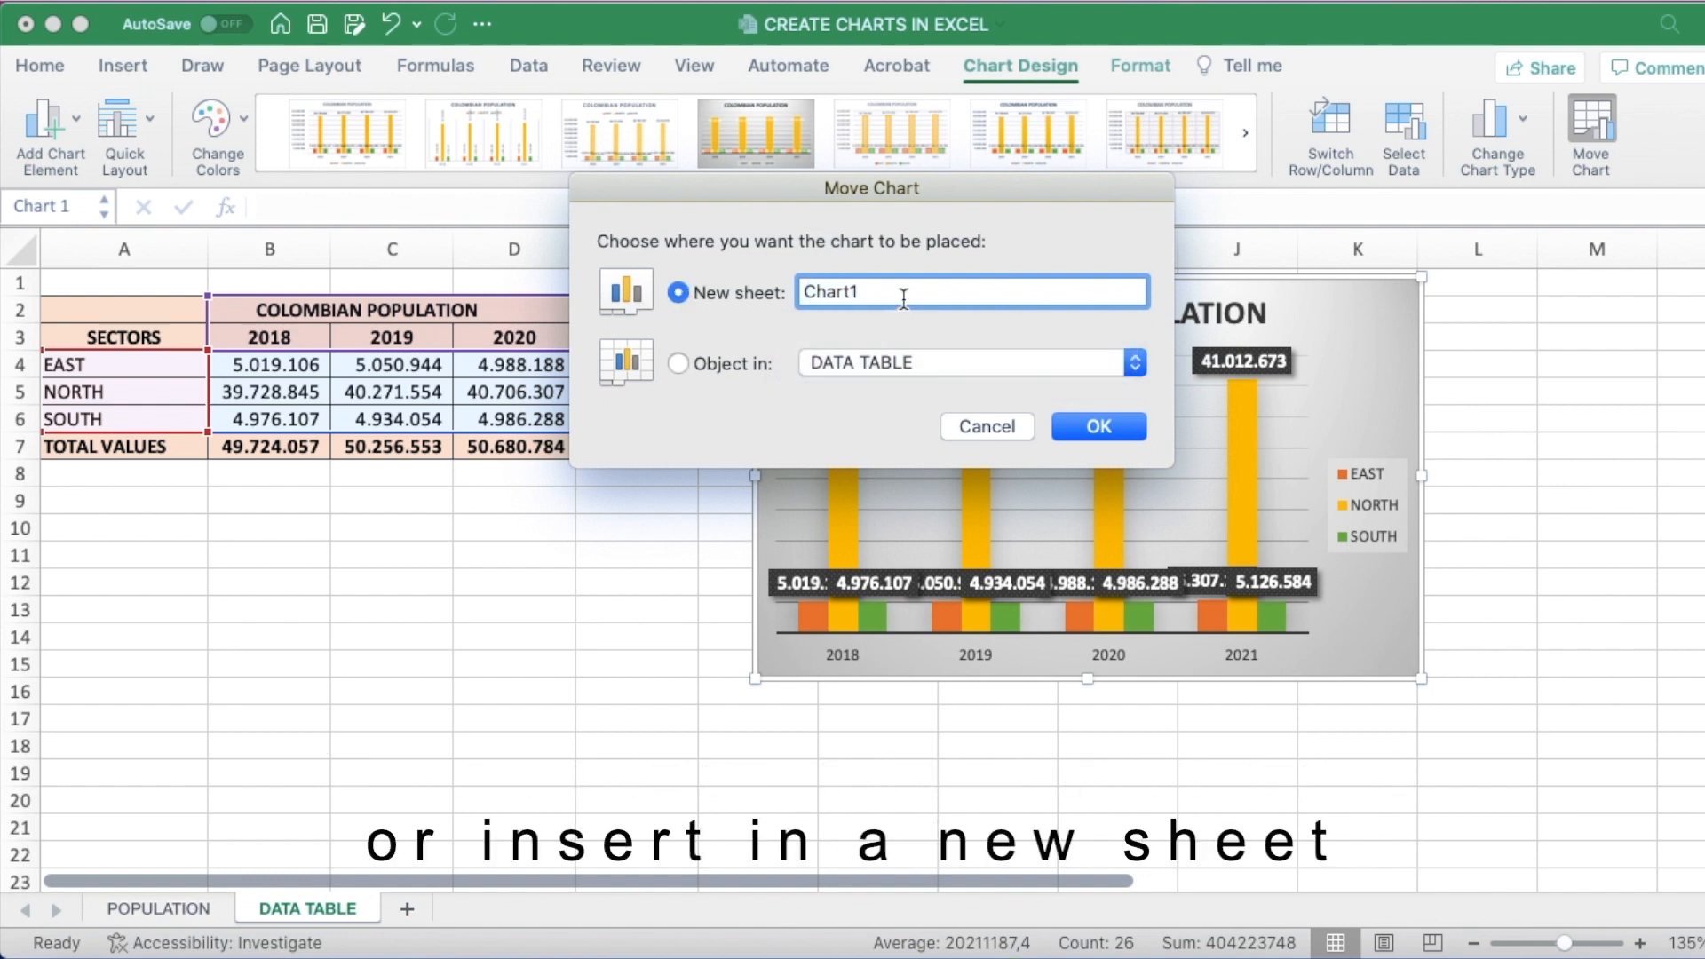
{"action": "left_click", "coordinate": [1080, 430]}
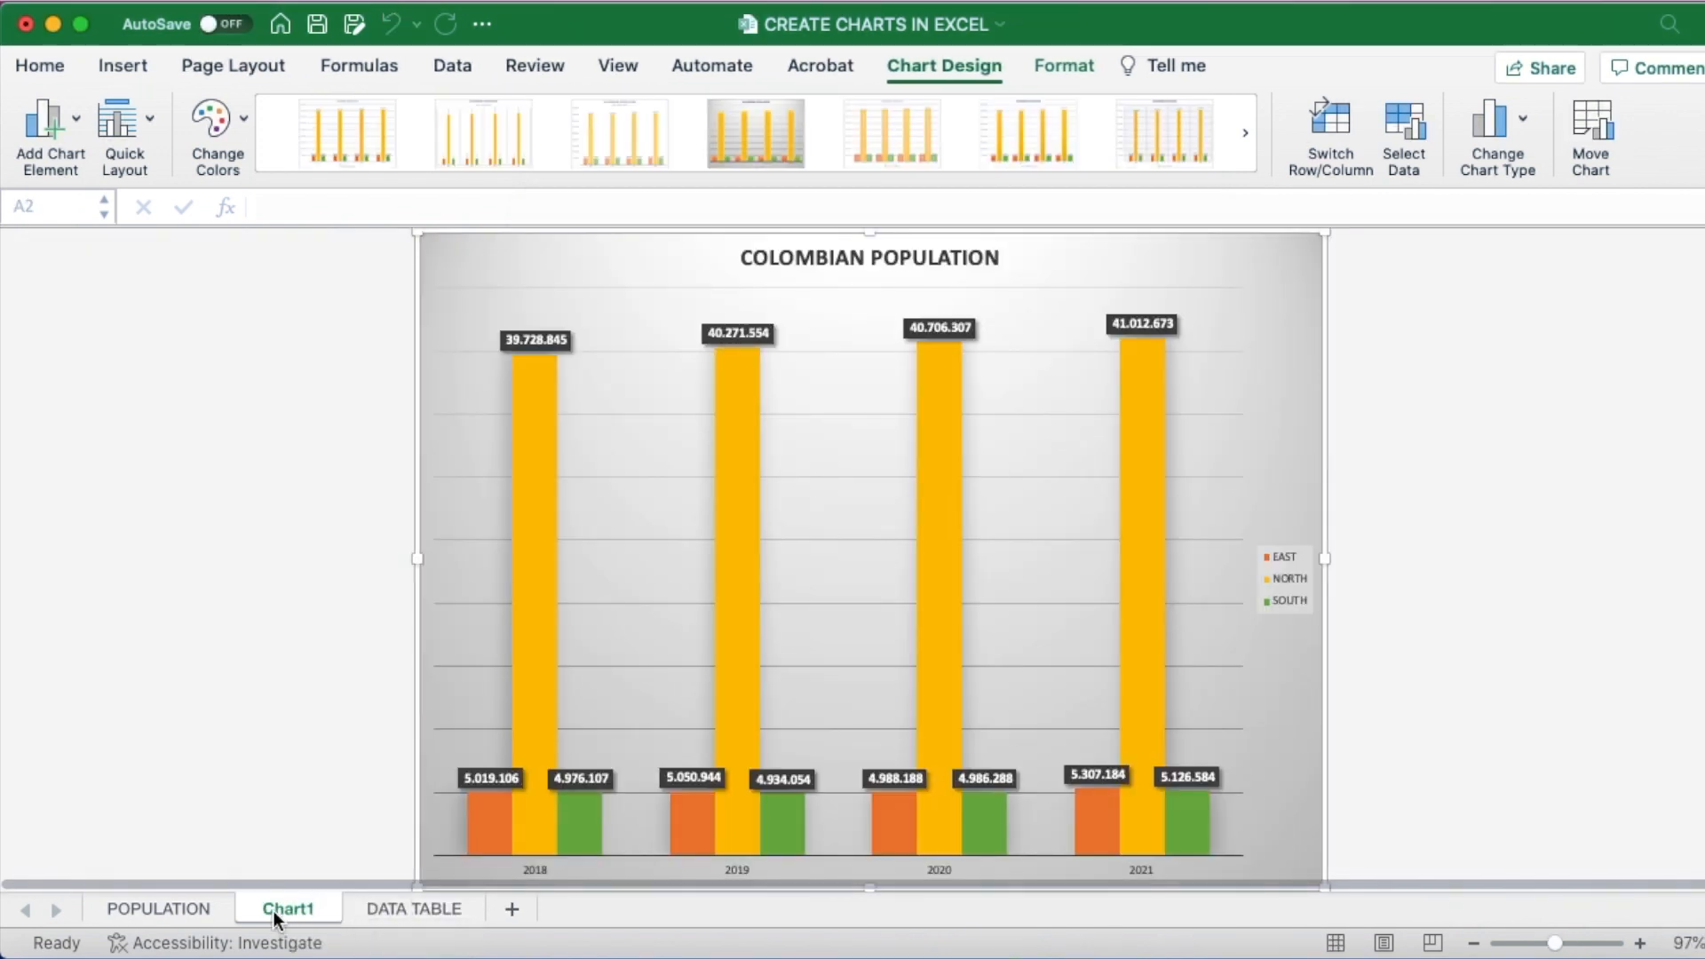
{"action": "left_click", "coordinate": [324, 906]}
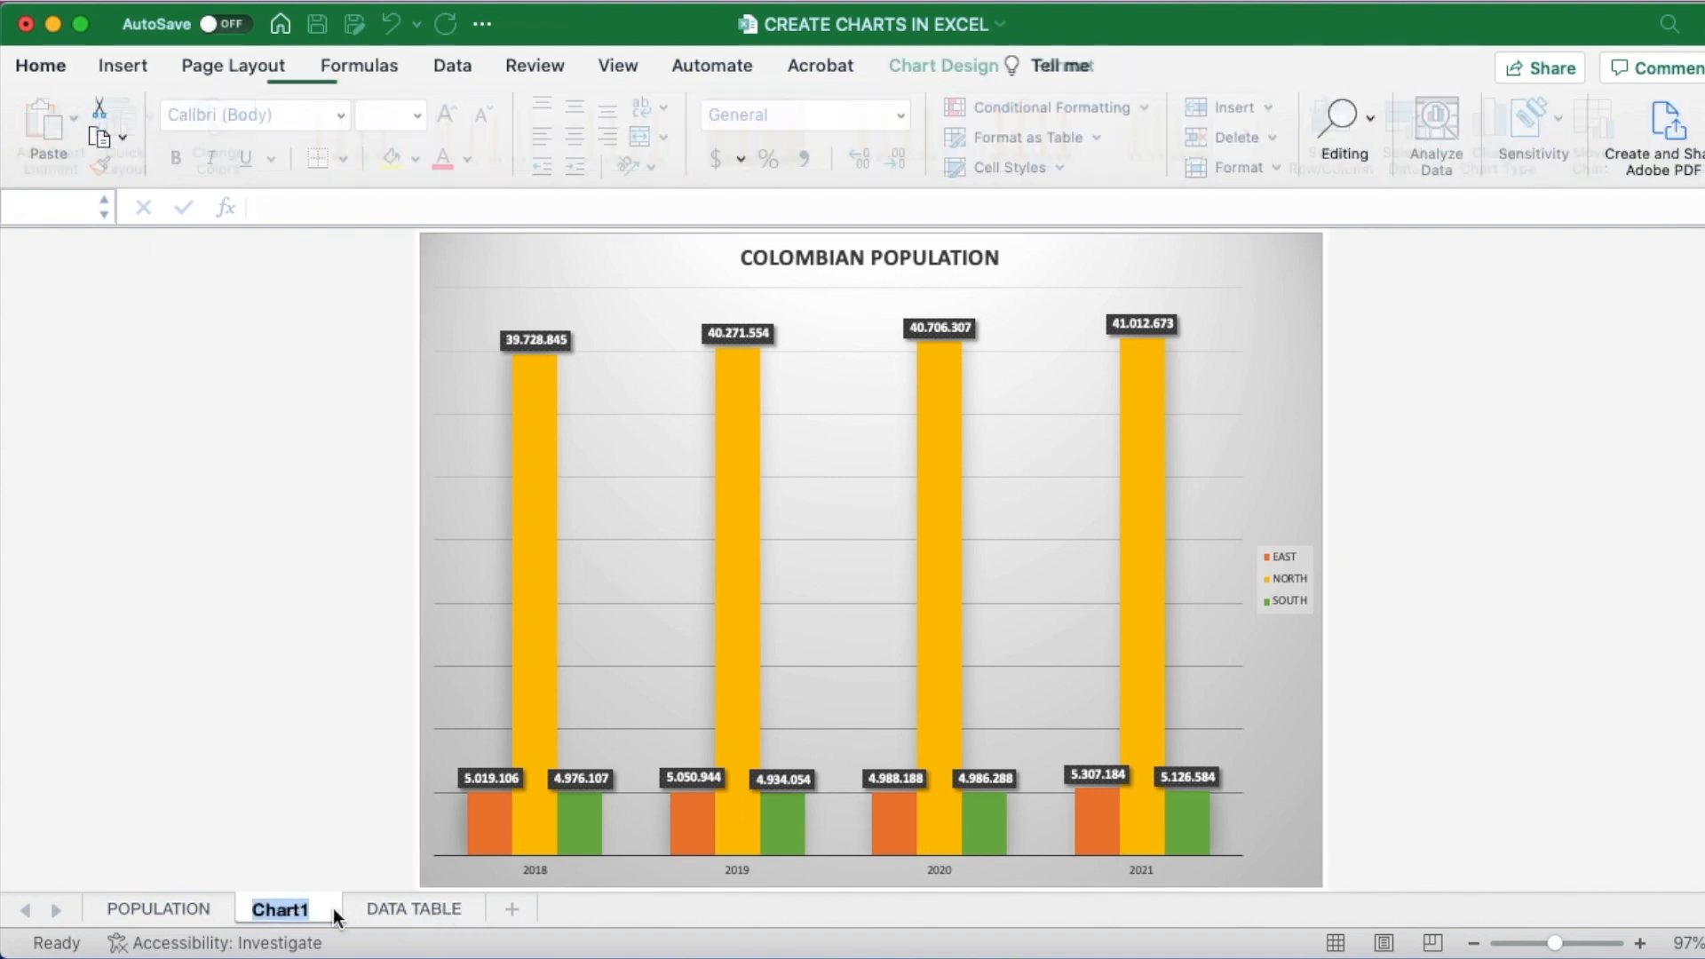
{"action": "left_click", "coordinate": [1098, 641]}
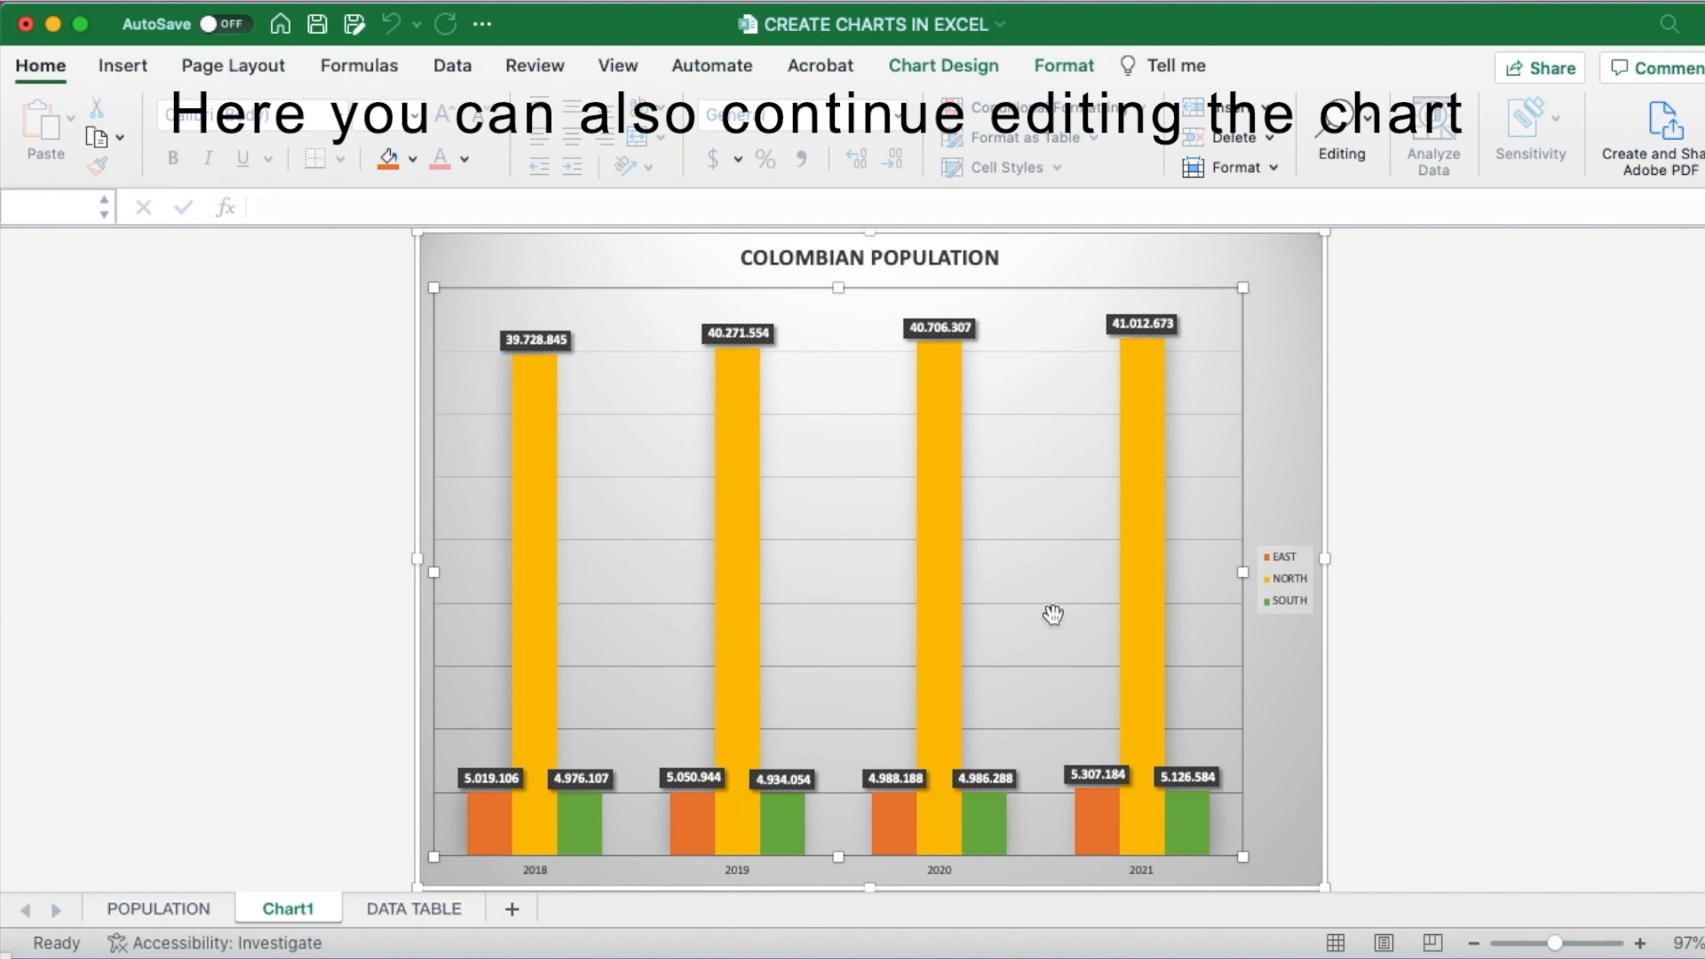
{"action": "left_click", "coordinate": [1321, 298]}
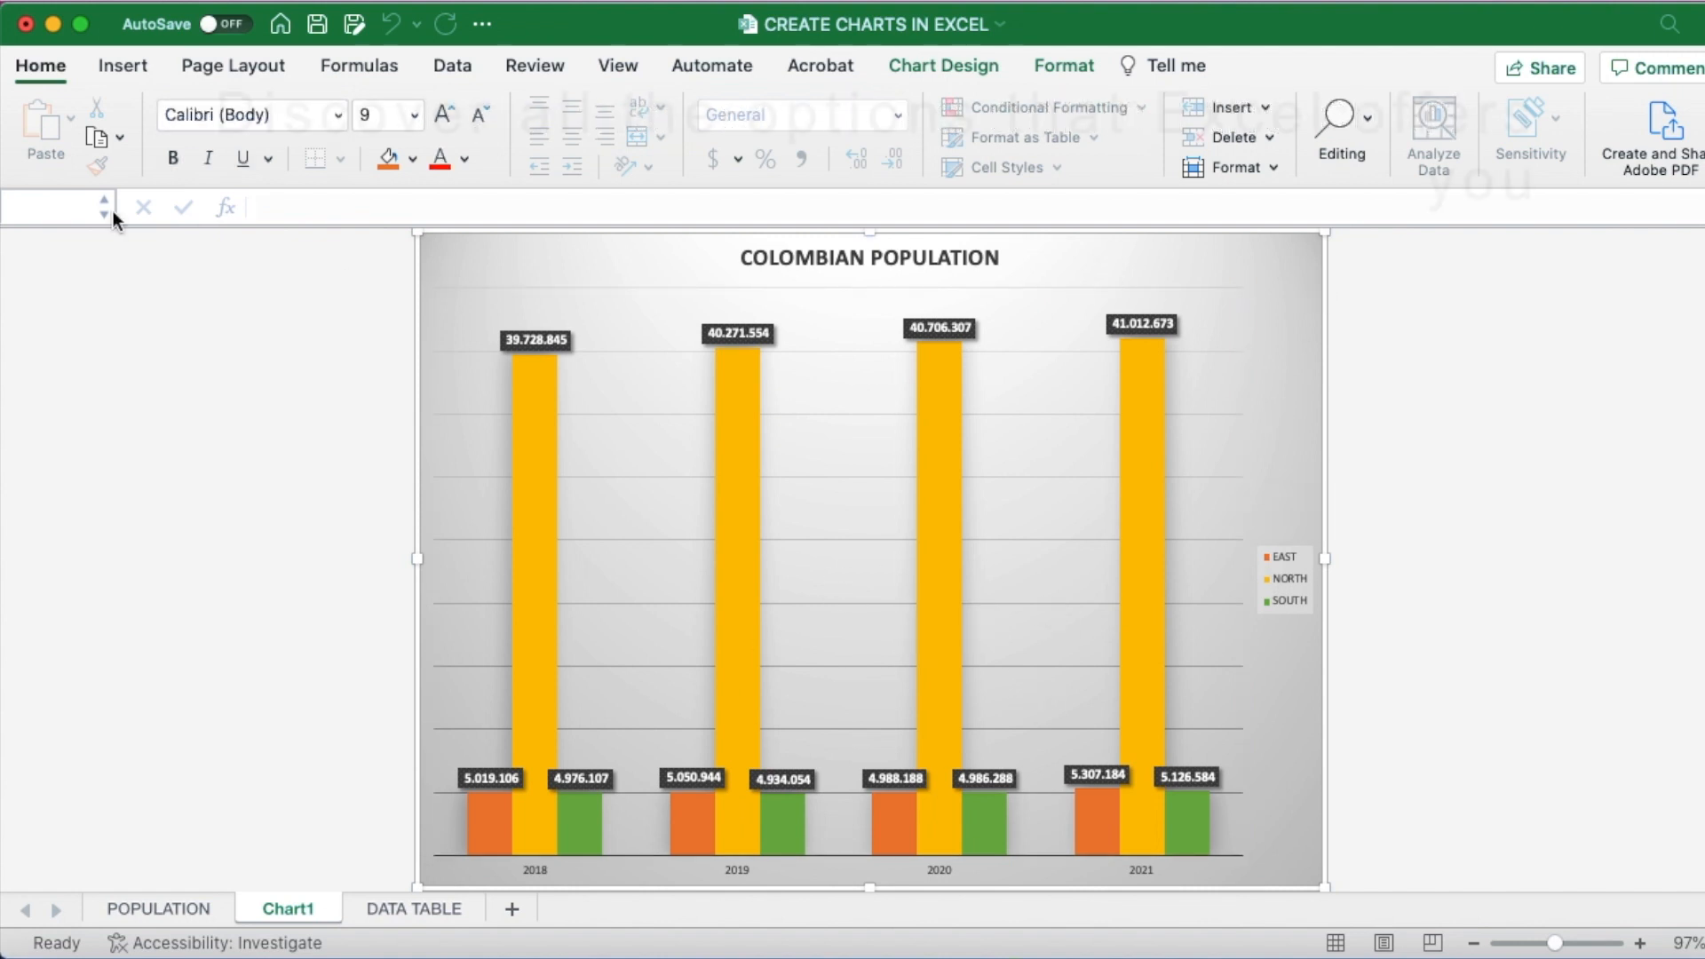
Set the NORTH series data labels to the Calibri Light font at size 10,5.
{"action": "left_click", "coordinate": [533, 342]}
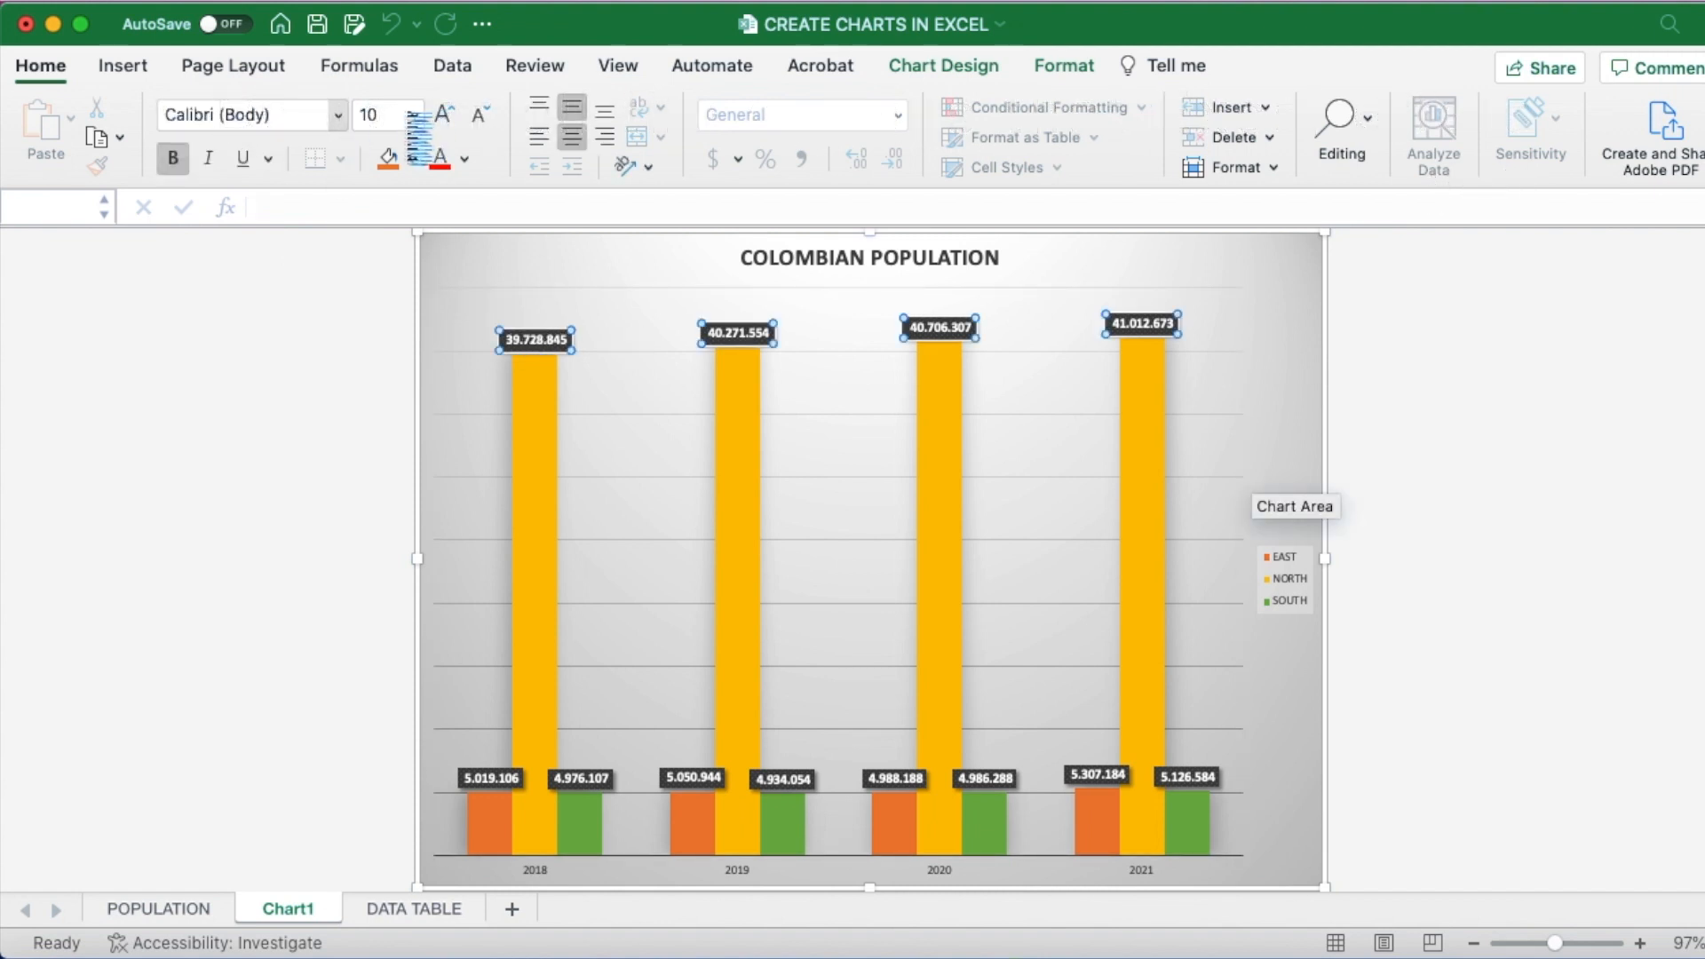
{"action": "left_click", "coordinate": [338, 114]}
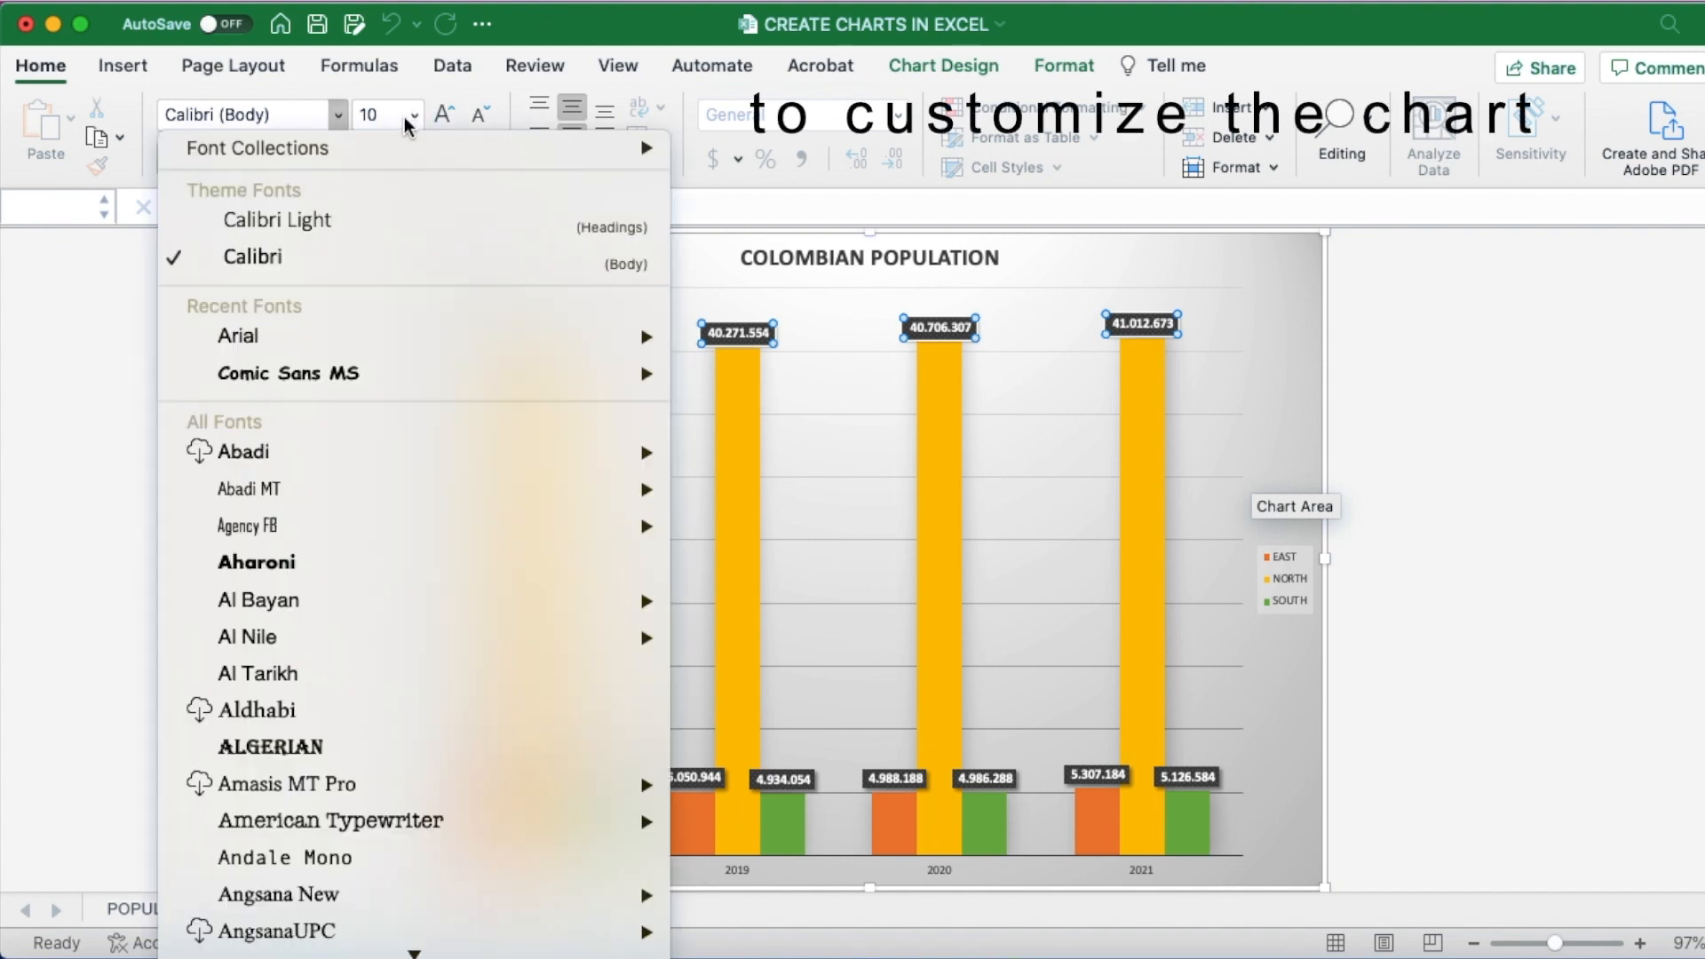
{"action": "left_click", "coordinate": [312, 217]}
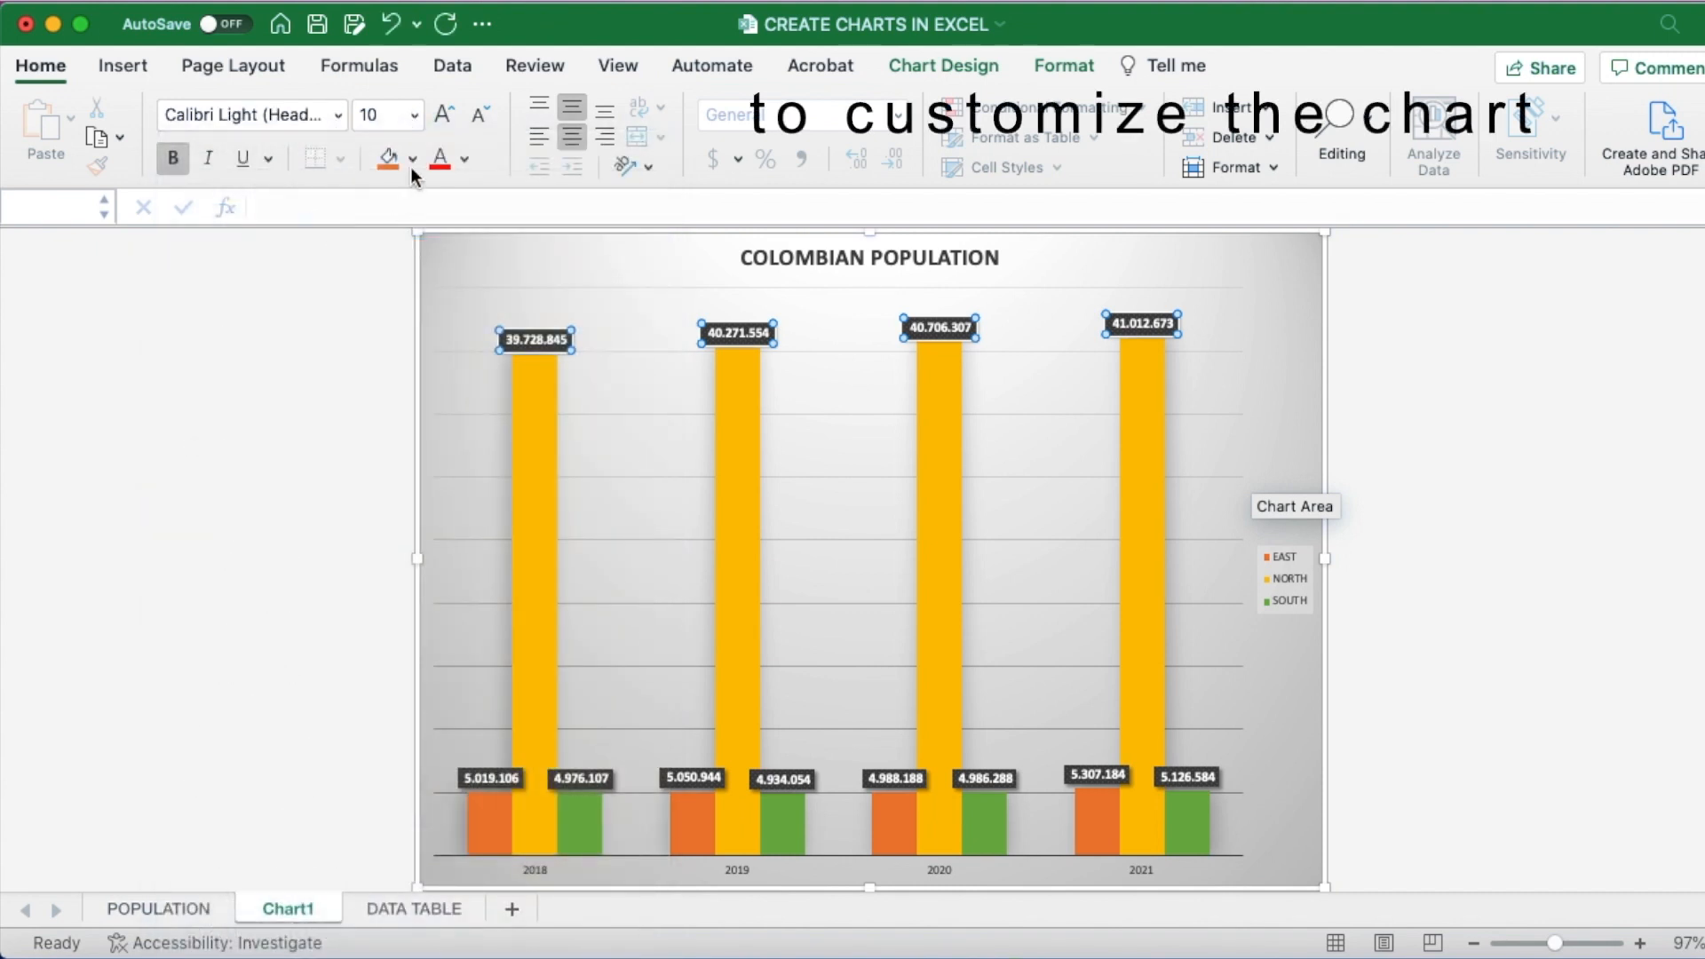
{"action": "left_click", "coordinate": [449, 115]}
{"action": "left_click", "coordinate": [448, 115]}
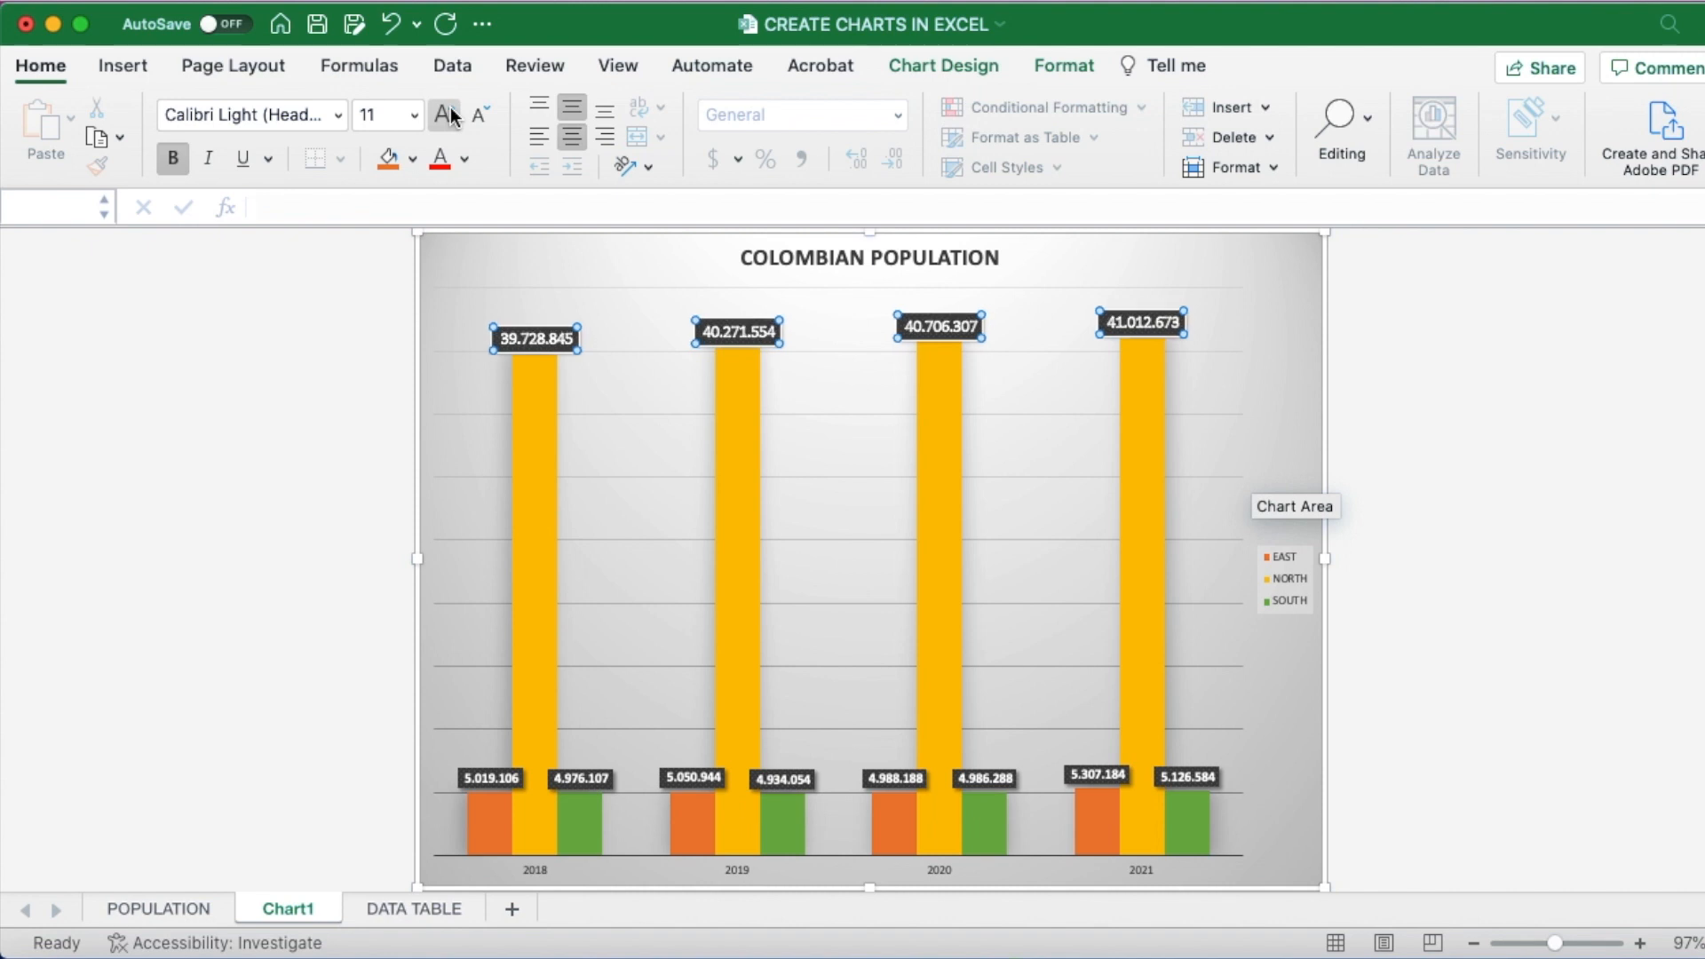
{"action": "left_click", "coordinate": [479, 115]}
{"action": "left_click", "coordinate": [479, 115]}
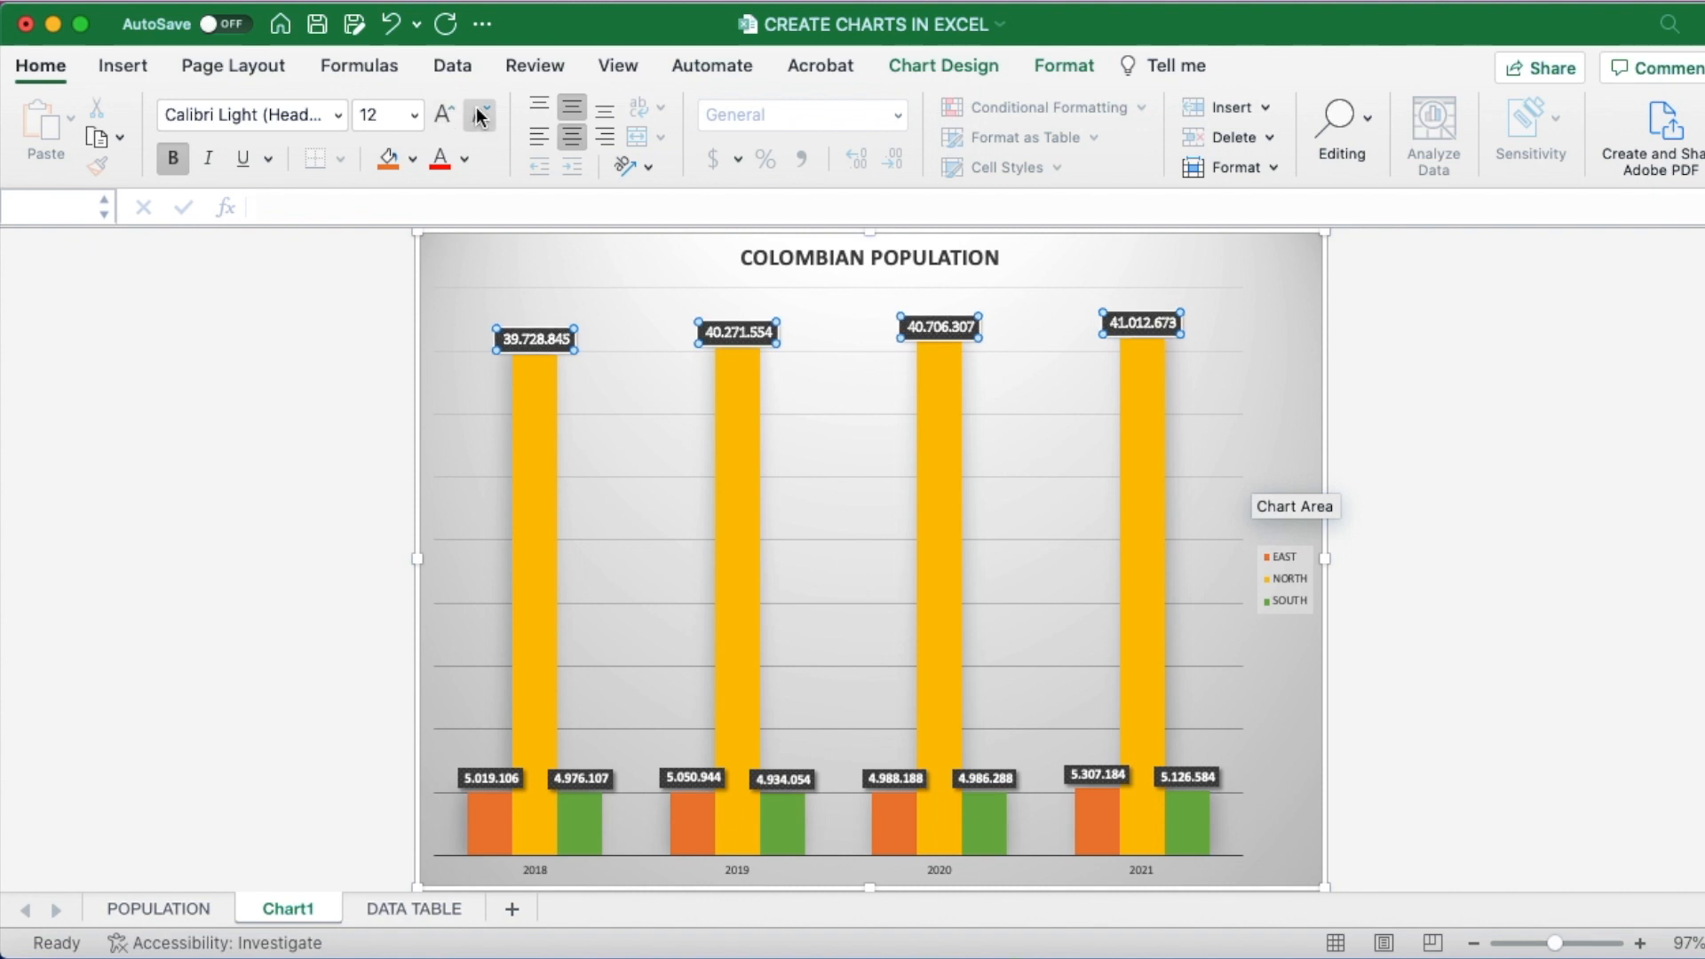
Fill the NORTH series data labels with light gray and make their text black.
{"action": "left_click", "coordinate": [385, 163]}
{"action": "left_click", "coordinate": [413, 159]}
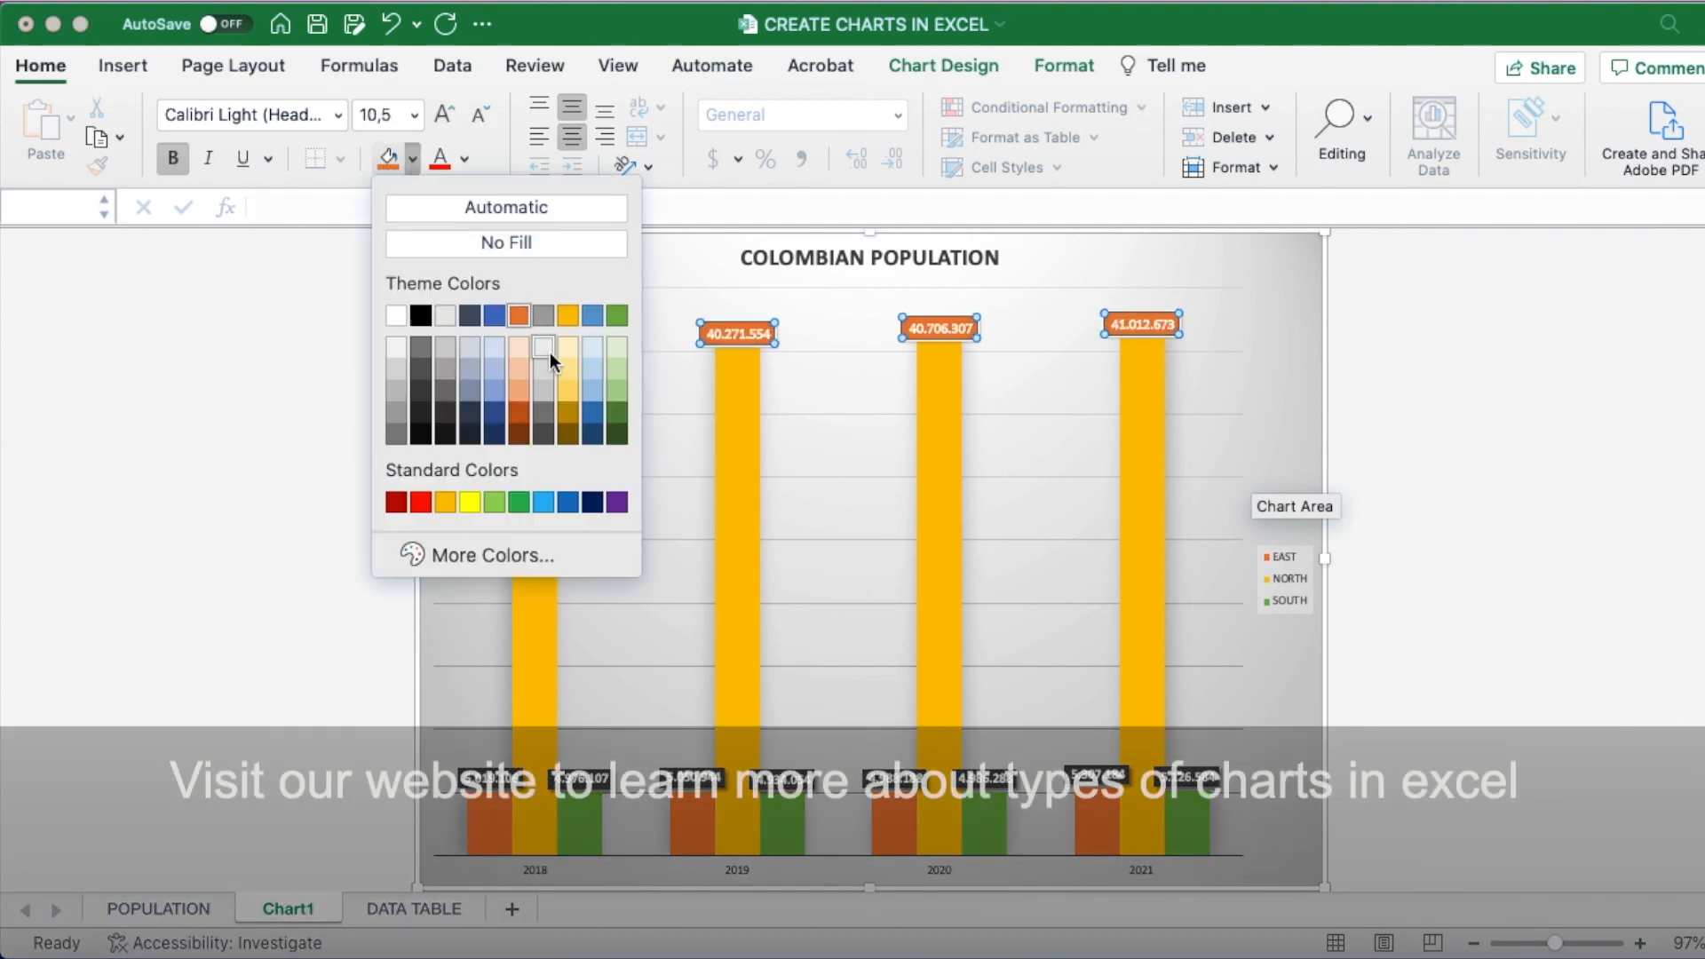
{"action": "left_click", "coordinate": [549, 350]}
{"action": "left_click", "coordinate": [465, 161]}
{"action": "left_click", "coordinate": [471, 281]}
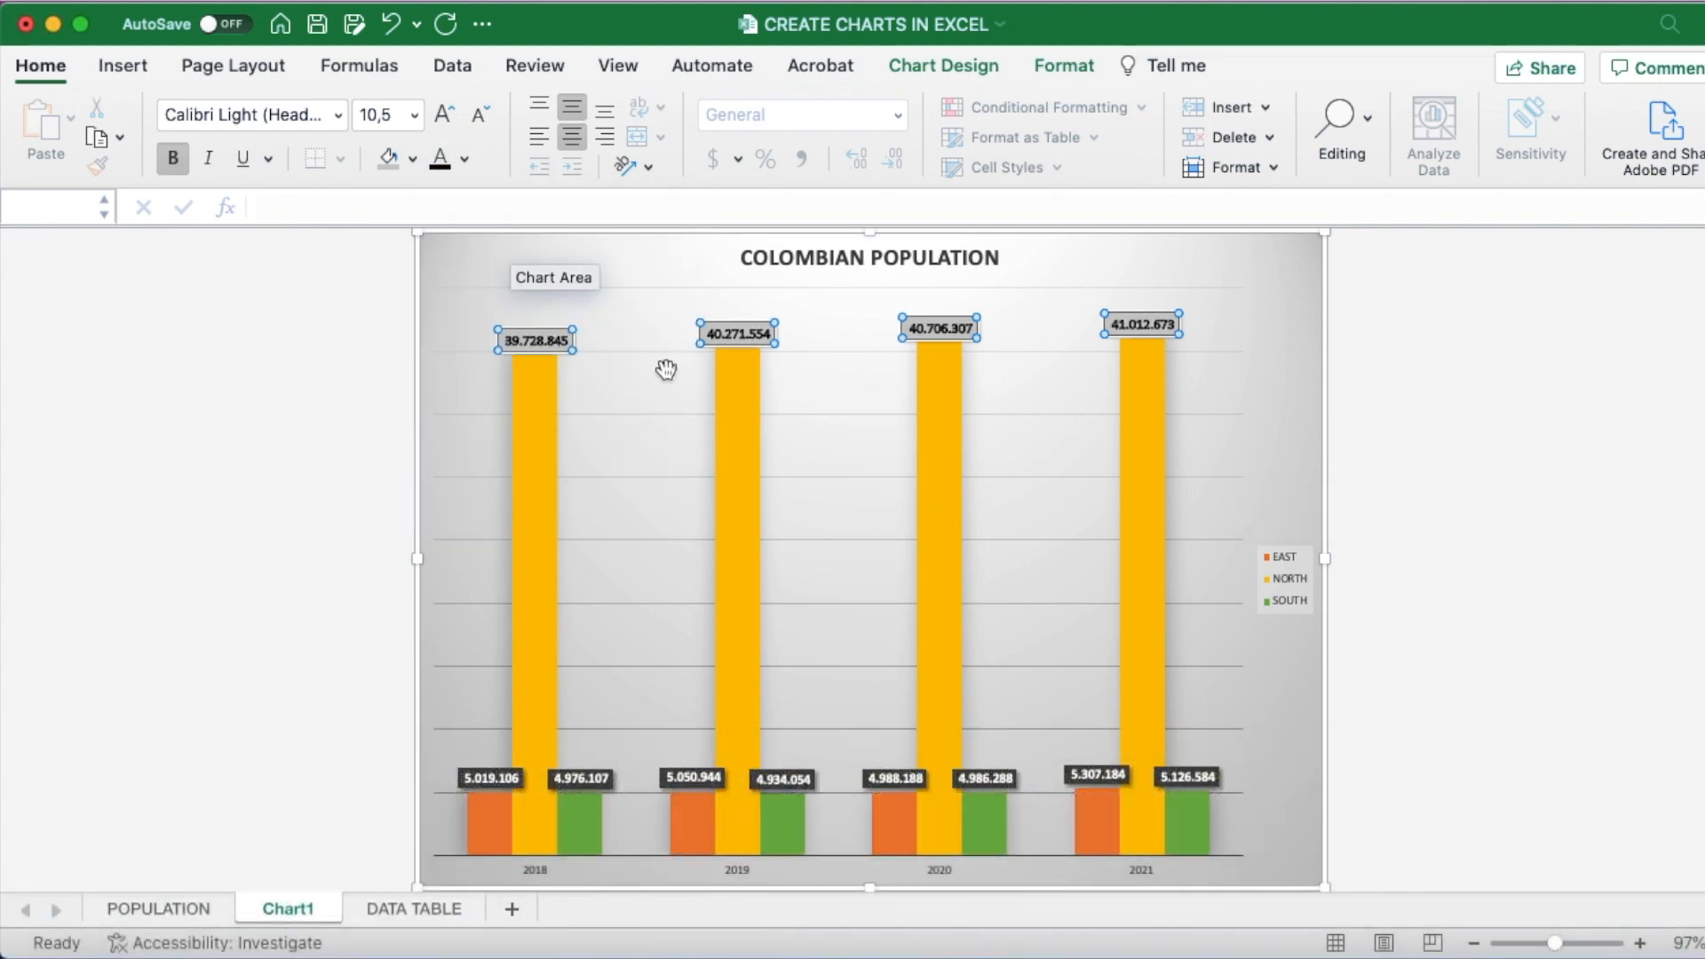
Enlarge the chart's legend box so its series entries spread over two columns.
{"action": "left_click", "coordinate": [1279, 573]}
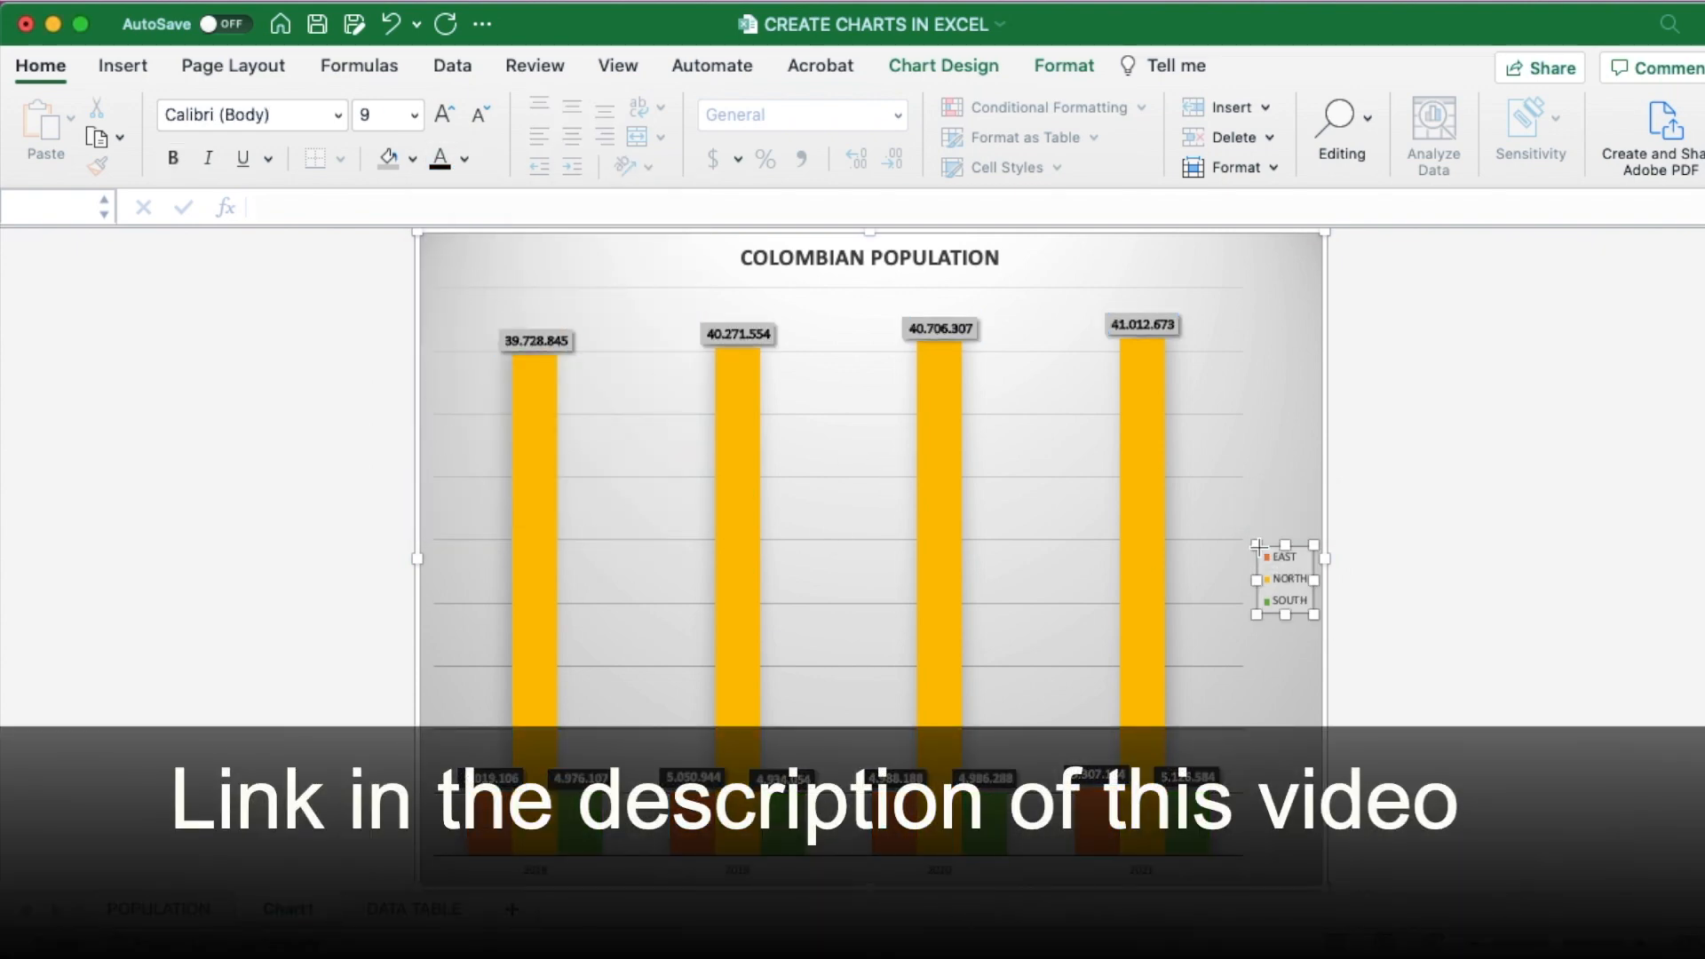
{"action": "left_click_drag", "start_coordinate": [1258, 544], "coordinate": [1199, 453]}
{"action": "left_click_drag", "start_coordinate": [1279, 541], "coordinate": [1282, 579]}
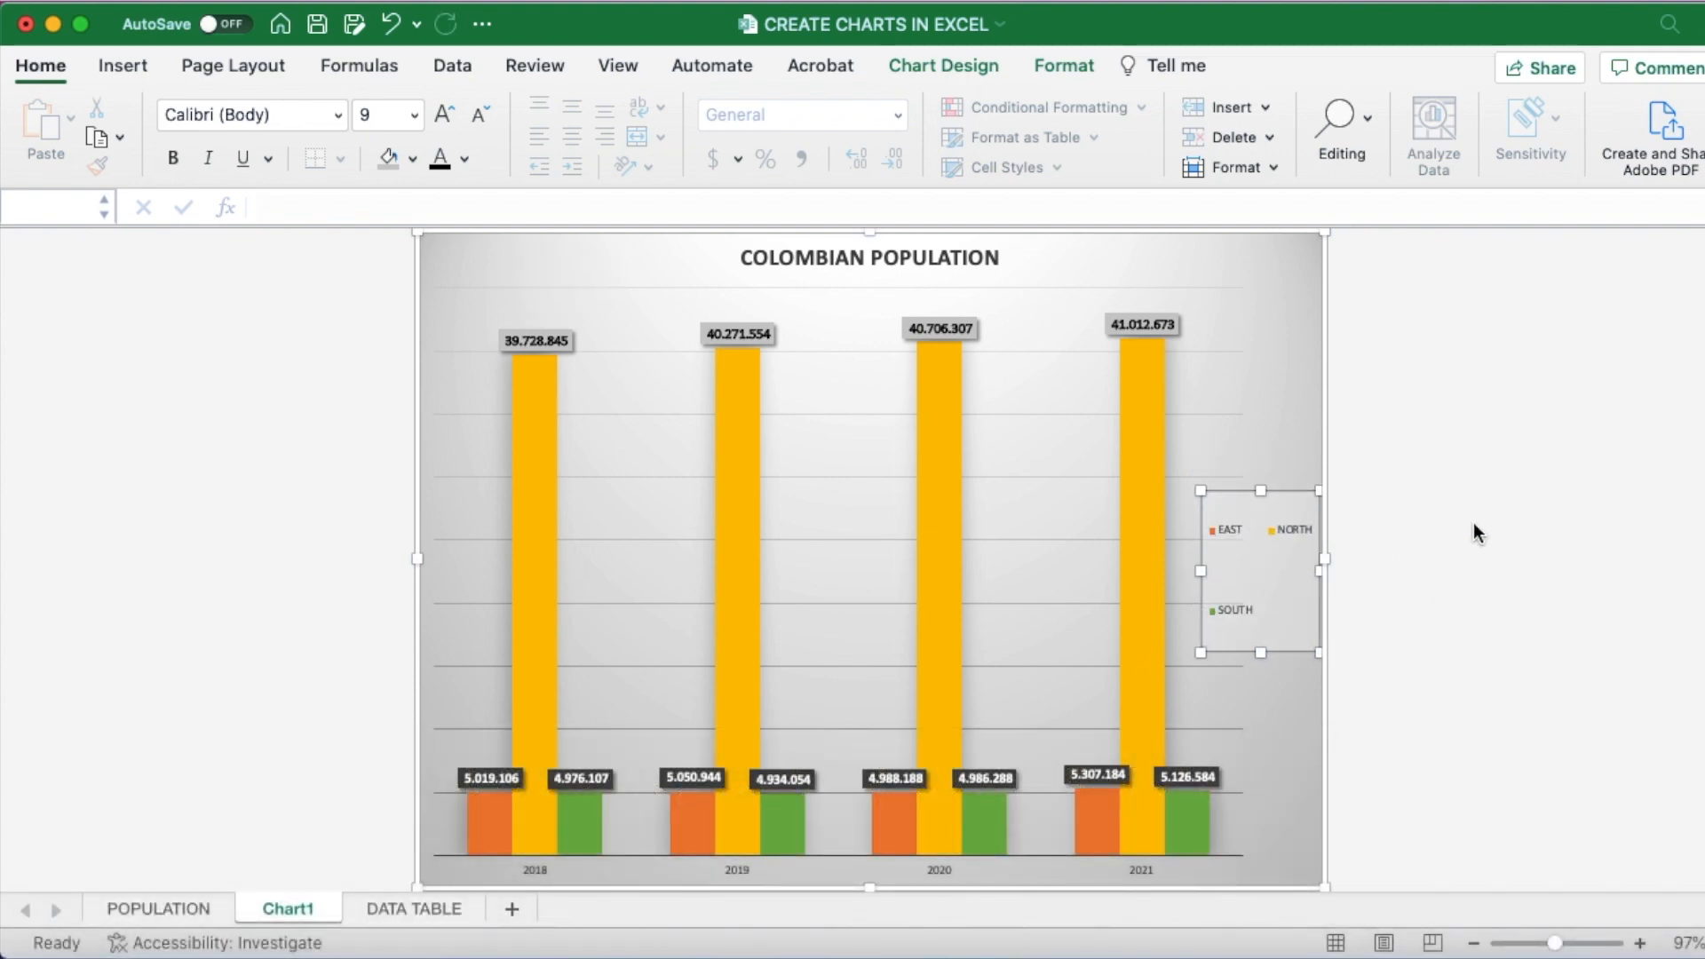
{"action": "left_click", "coordinate": [1473, 520]}
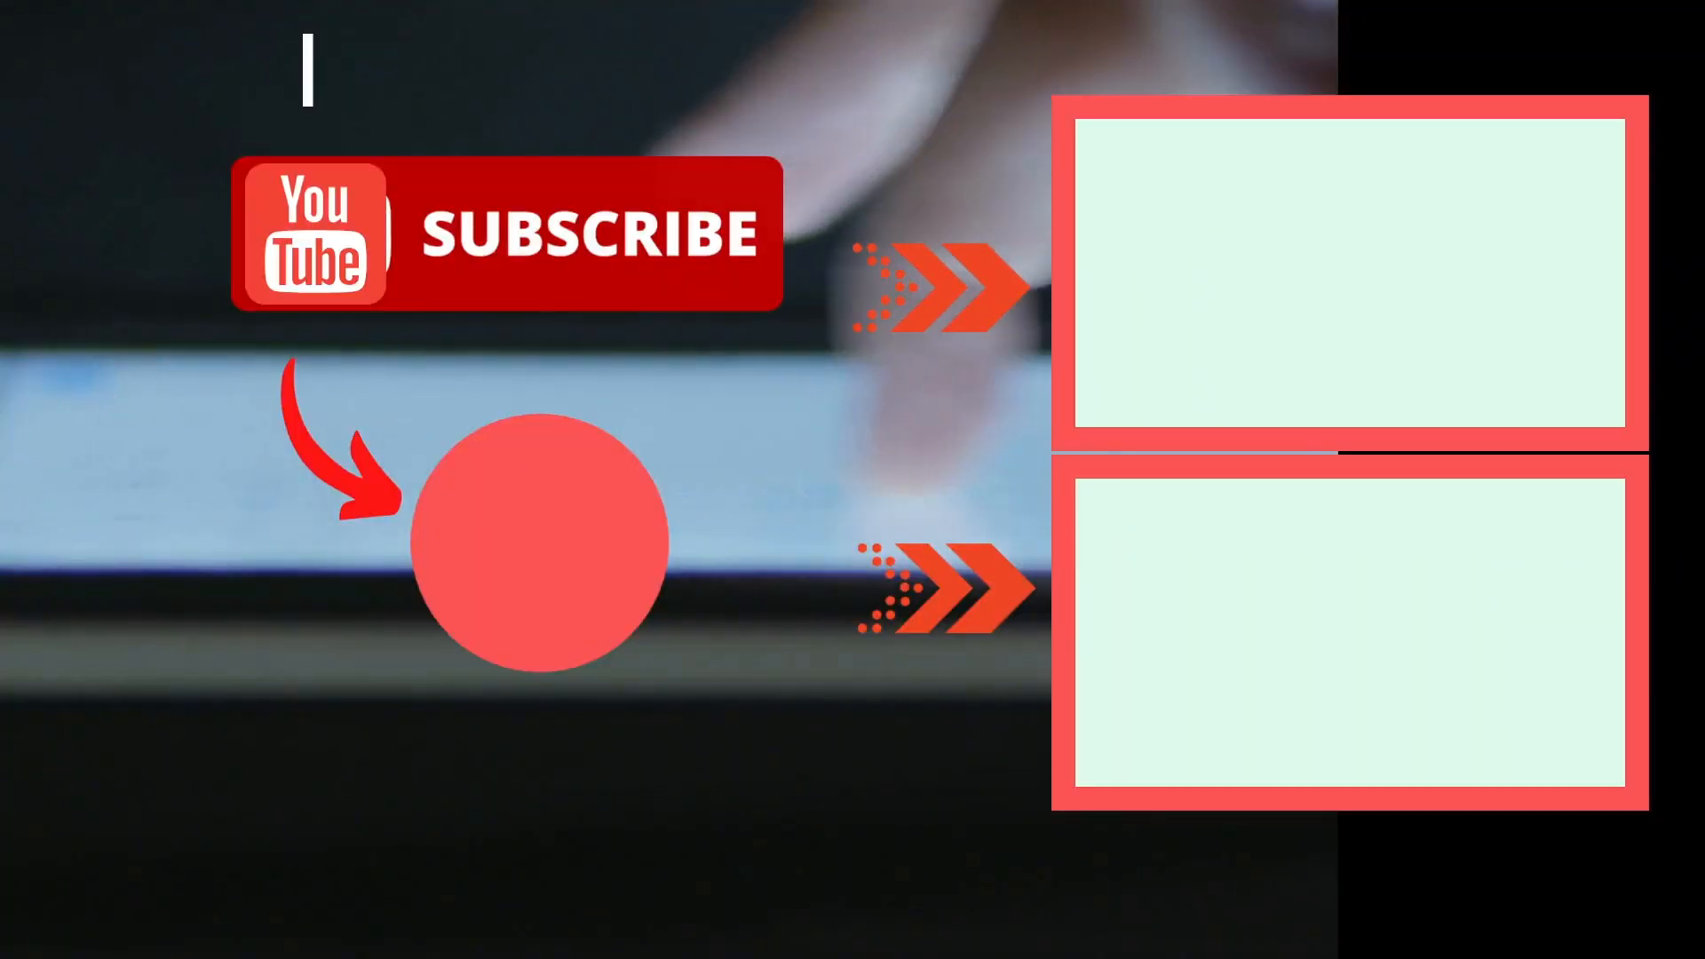